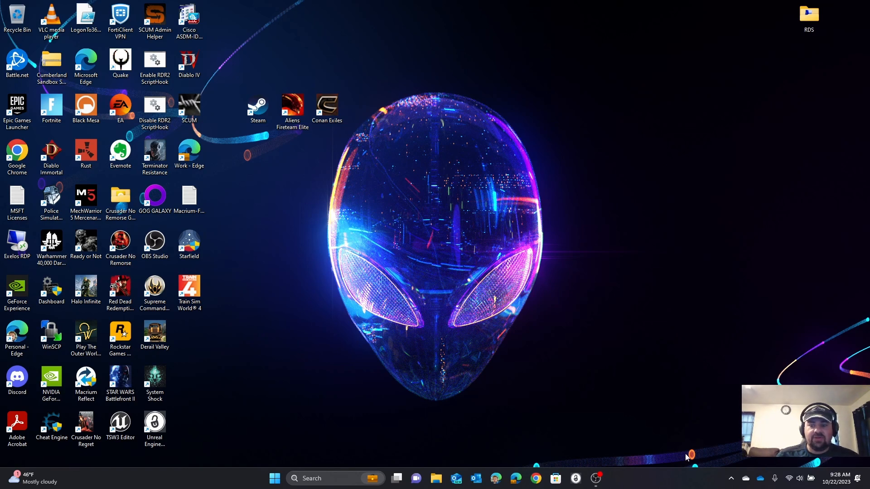
Step: Install Train Sim World PC Editor from the Epic Games library into C:\Program Files\Epic Games with a shortcut, and close the launcher
{"action": "left_click", "coordinate": [729, 481]}
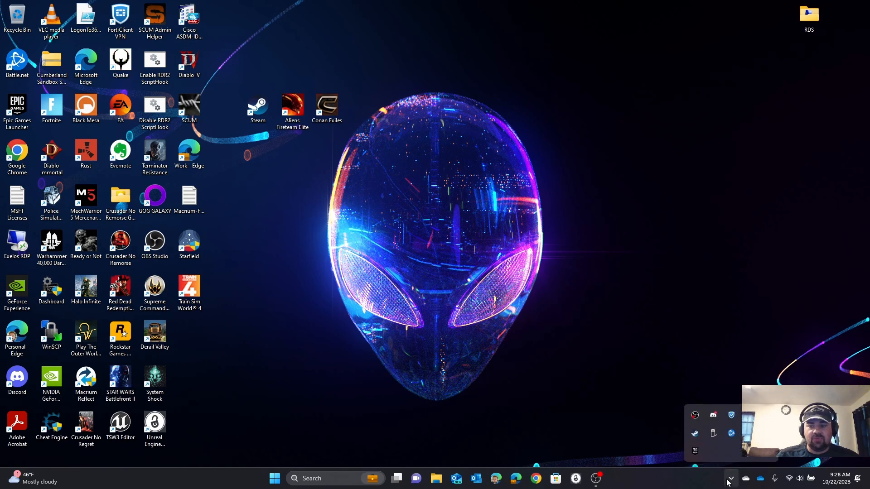
{"action": "right_click", "coordinate": [693, 451]}
{"action": "left_click", "coordinate": [707, 398]}
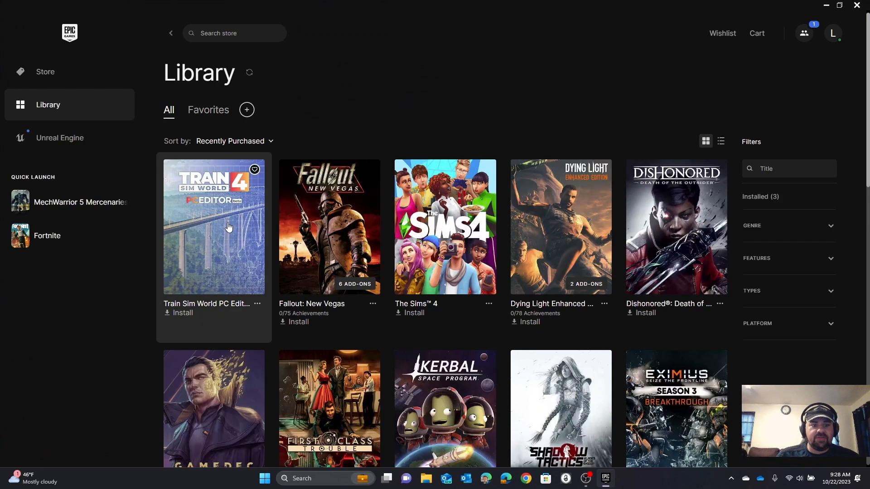
{"action": "left_click", "coordinate": [179, 313]}
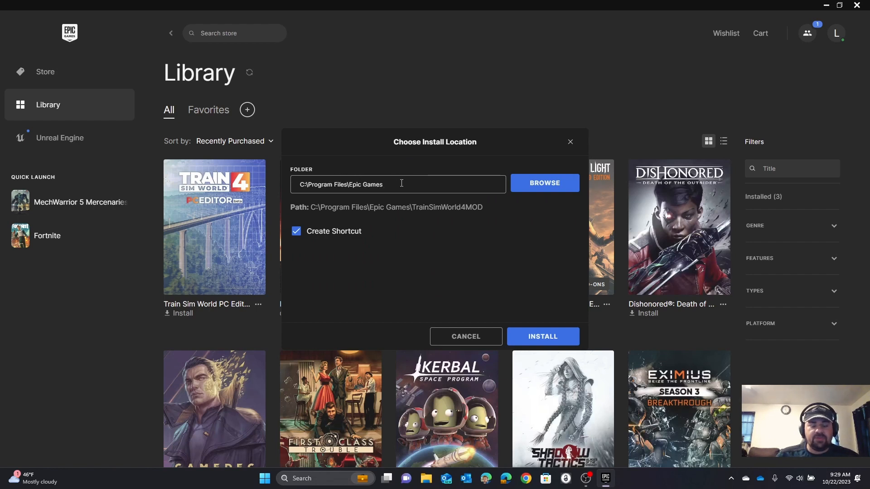
{"action": "left_click", "coordinate": [534, 340]}
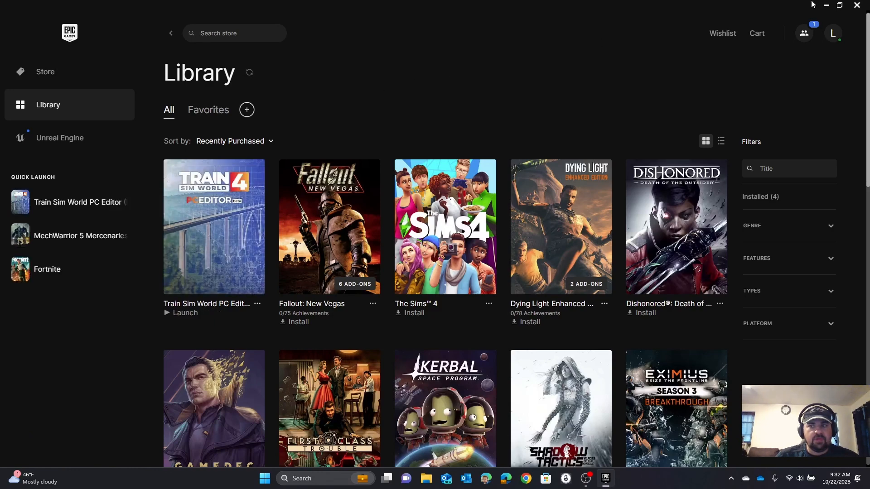
{"action": "left_click", "coordinate": [857, 5]}
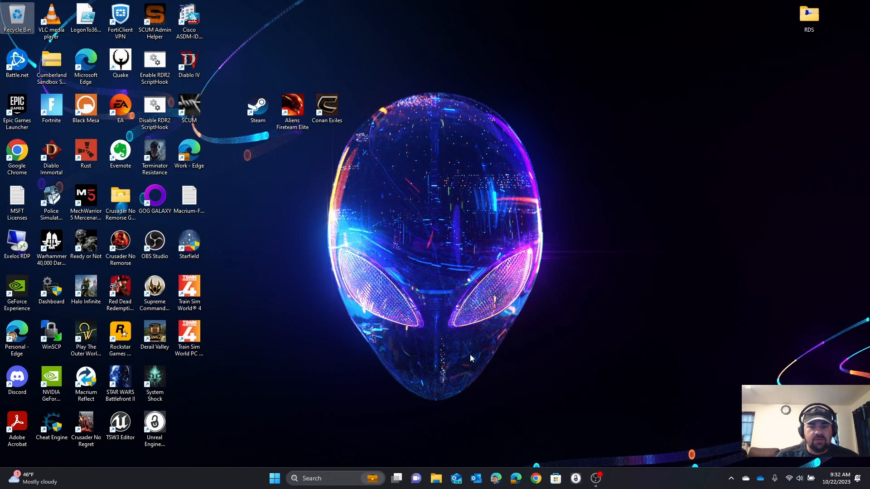
Step: In File Explorer, open the Program Files (x86)\Steam\steamapps\common folder on the Games (D:) drive
{"action": "left_click", "coordinate": [436, 479]}
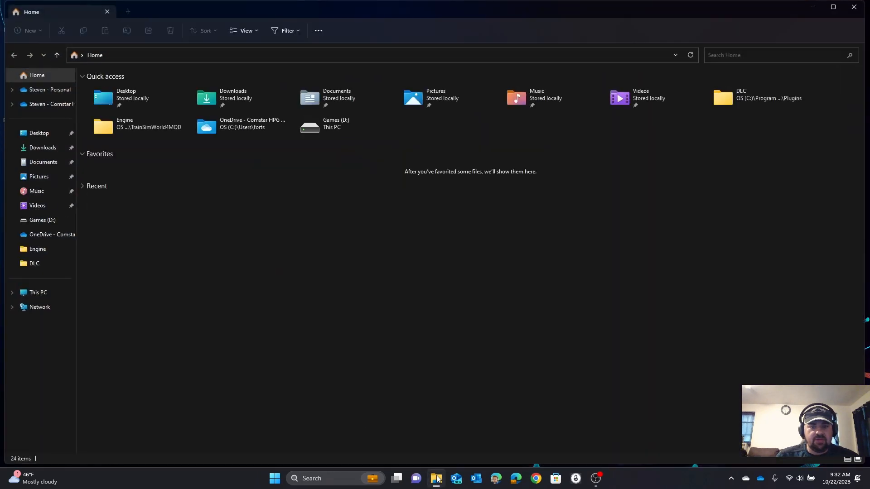
{"action": "left_click", "coordinate": [45, 264]}
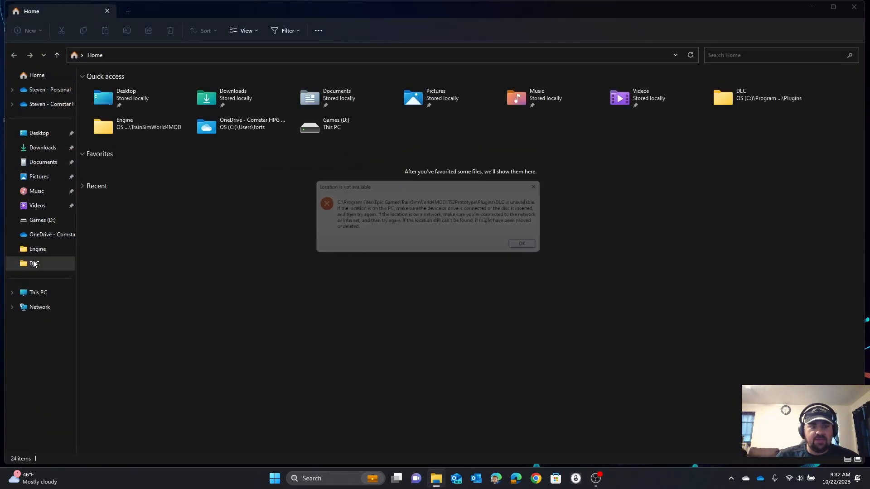
{"action": "left_click", "coordinate": [537, 249]}
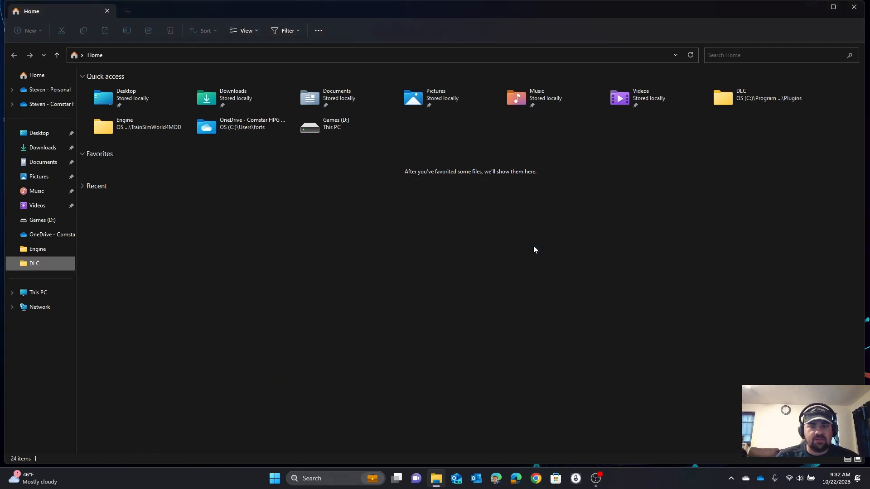
{"action": "left_click", "coordinate": [41, 293]}
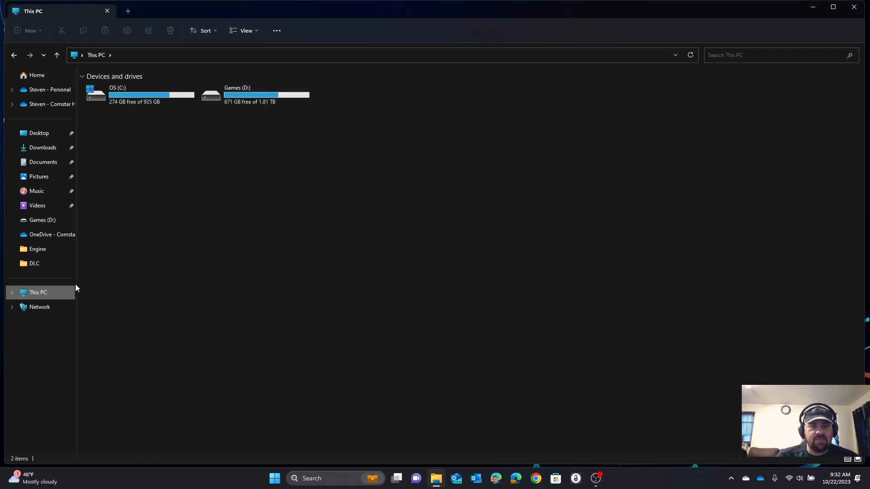
{"action": "double_click", "coordinate": [203, 99]}
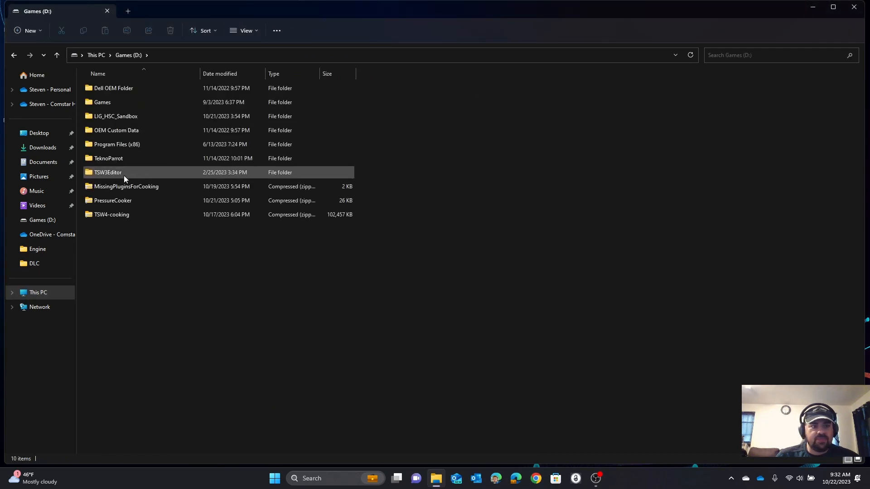
{"action": "double_click", "coordinate": [118, 145]}
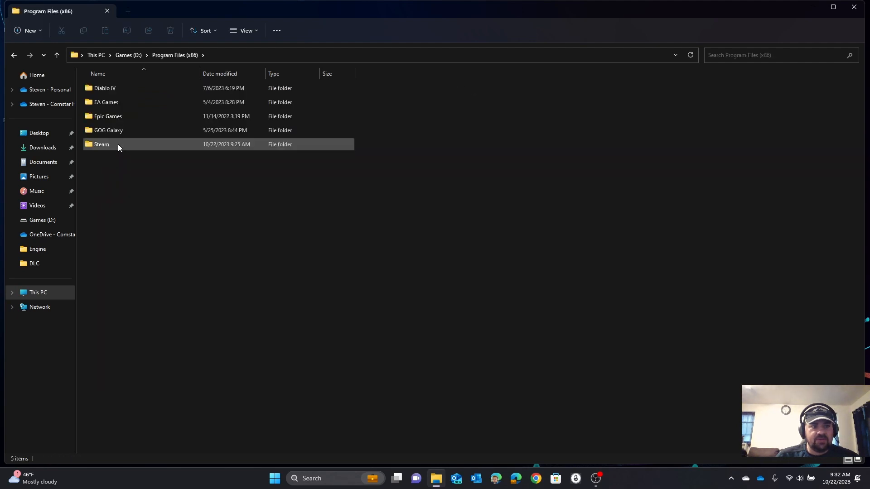
{"action": "double_click", "coordinate": [117, 144]}
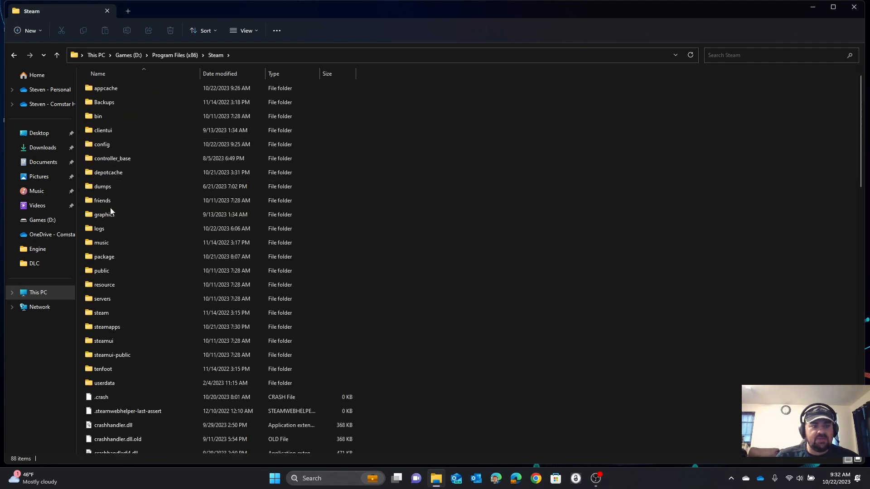
{"action": "double_click", "coordinate": [102, 326]}
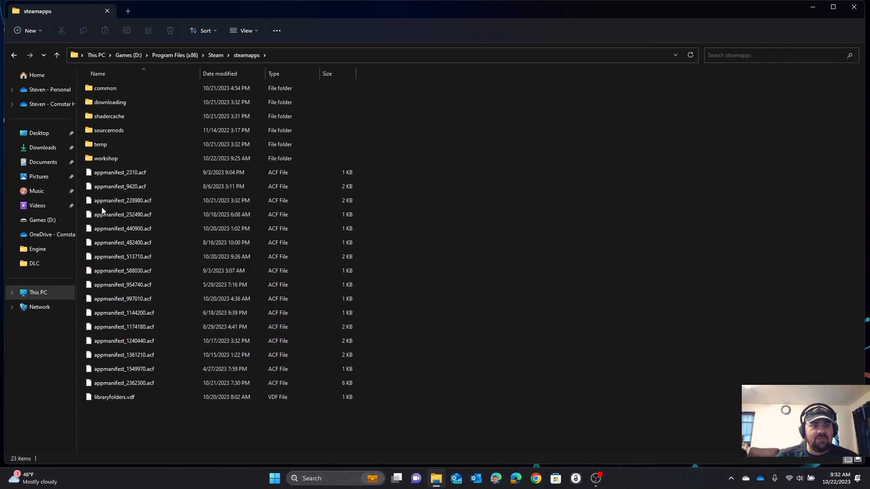
{"action": "double_click", "coordinate": [92, 91]}
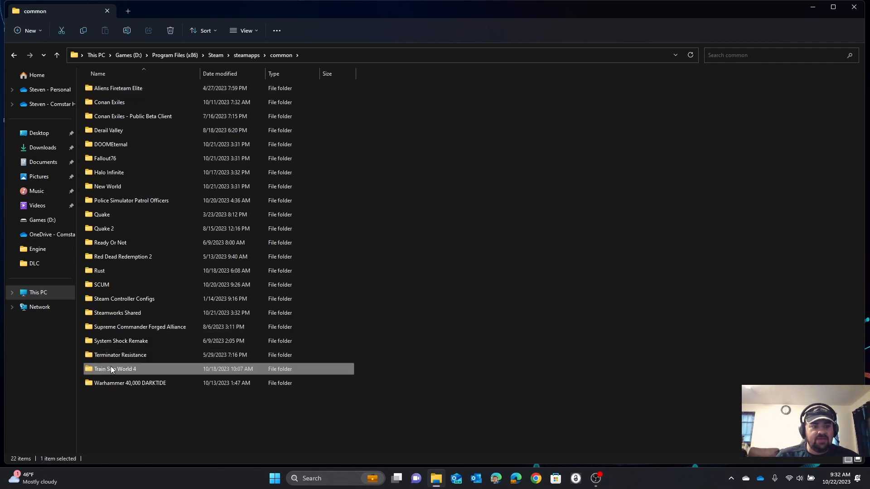
Step: Examine the route PAK files in Train Sim World 4's WindowsNoEditor\TS2Prototype\Content\DLC folder and close the window
{"action": "double_click", "coordinate": [111, 368]}
{"action": "left_click", "coordinate": [108, 91]}
{"action": "double_click", "coordinate": [108, 90]}
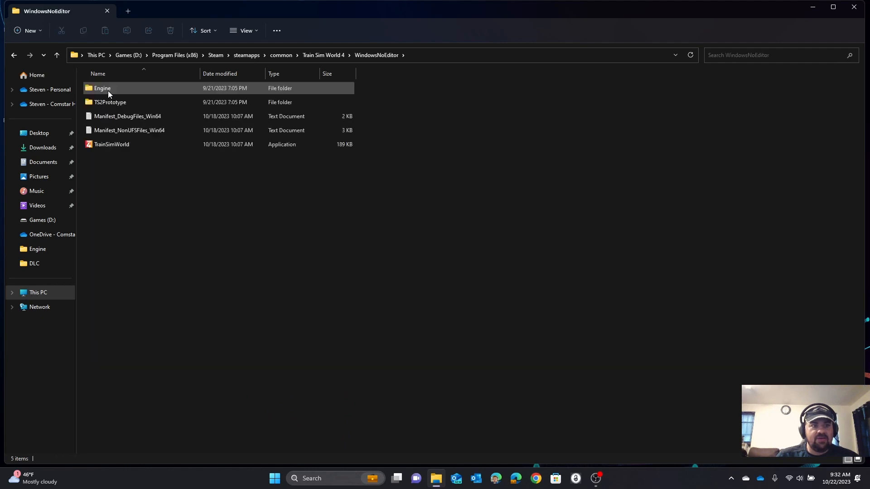
{"action": "double_click", "coordinate": [107, 100]}
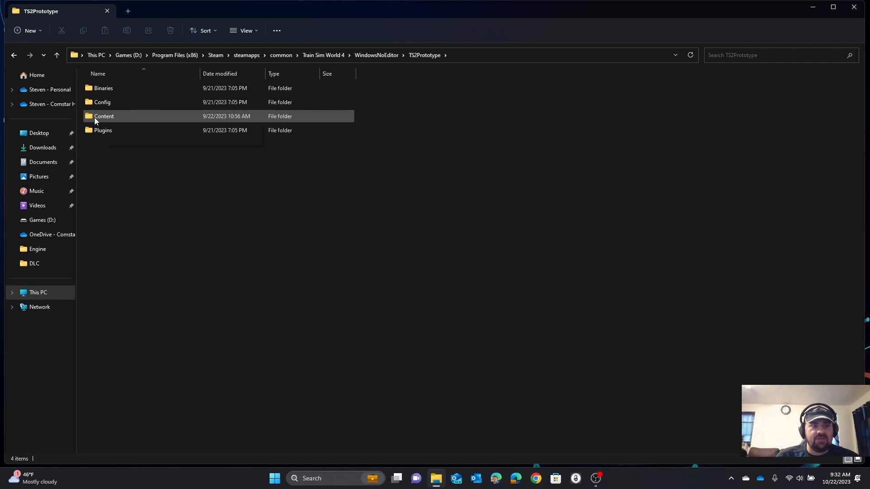
{"action": "left_click", "coordinate": [95, 120]}
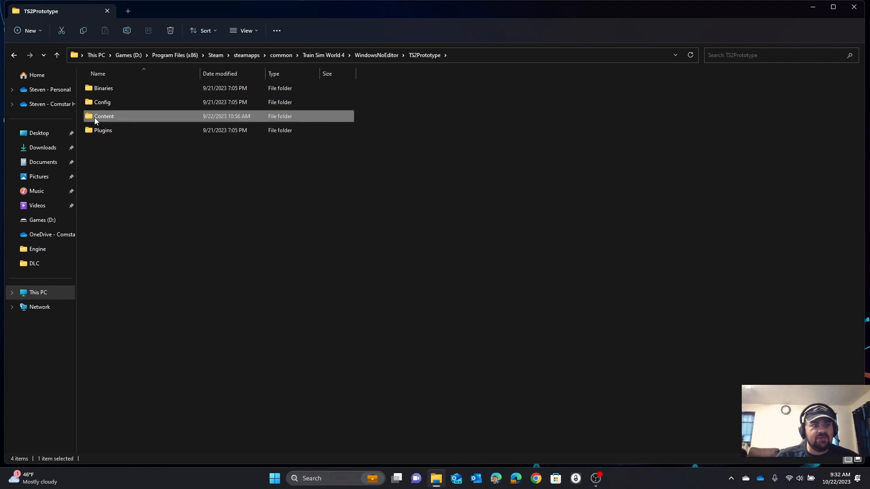
{"action": "double_click", "coordinate": [95, 121]}
{"action": "left_click", "coordinate": [96, 89]}
{"action": "double_click", "coordinate": [96, 88]}
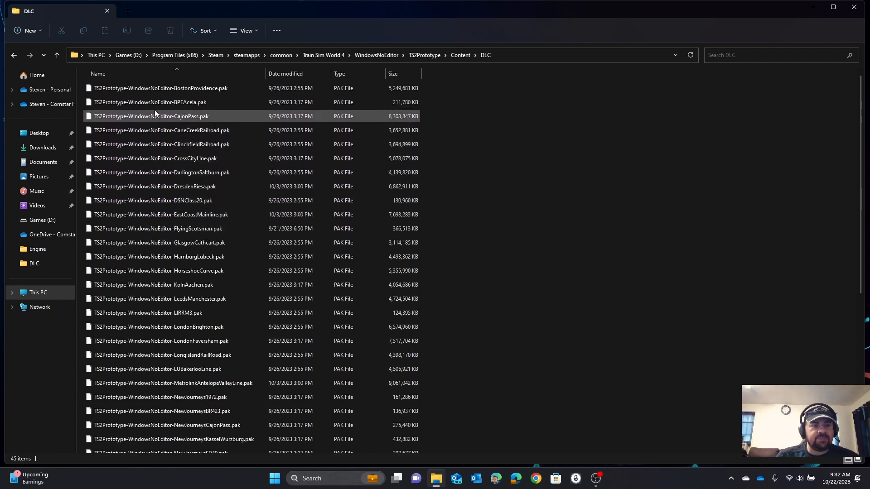
{"action": "scroll", "coordinate": [155, 122], "scroll_direction": "down", "scroll_amount": 2}
{"action": "scroll", "coordinate": [154, 127], "scroll_direction": "down", "scroll_amount": 5}
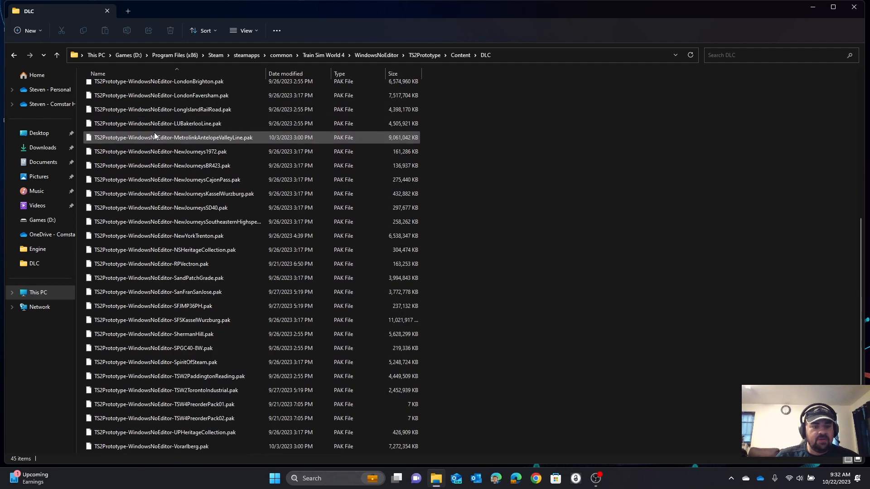
{"action": "scroll", "coordinate": [154, 148], "scroll_direction": "up", "scroll_amount": 7}
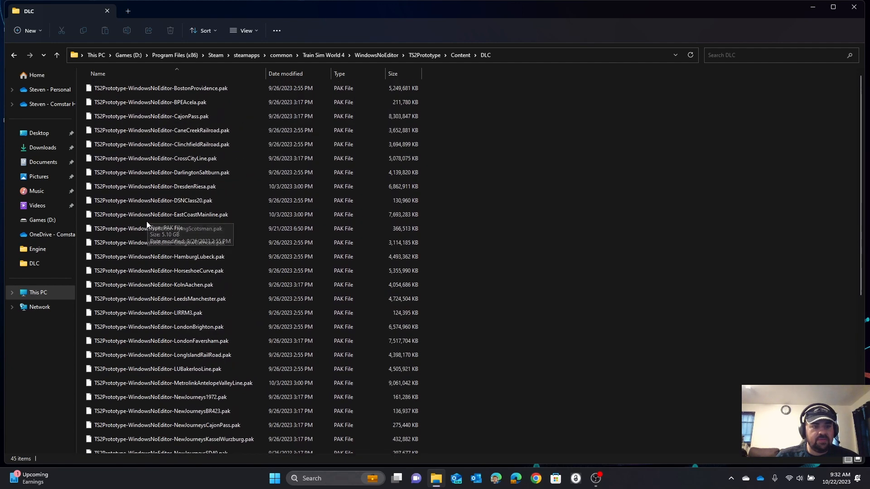
{"action": "left_click", "coordinate": [846, 14]}
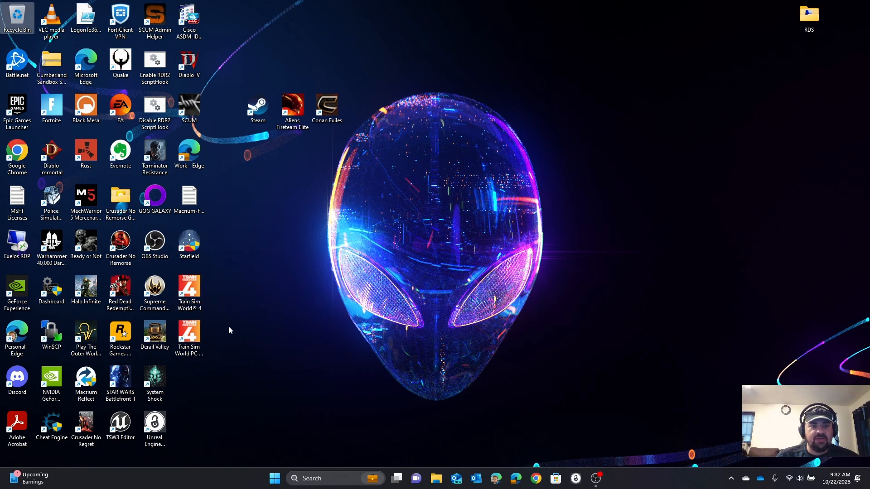
Step: Launch the Train Sim World PC Editor (Beta), let the TS2Prototype project load fully, and close it
{"action": "left_click", "coordinate": [189, 333]}
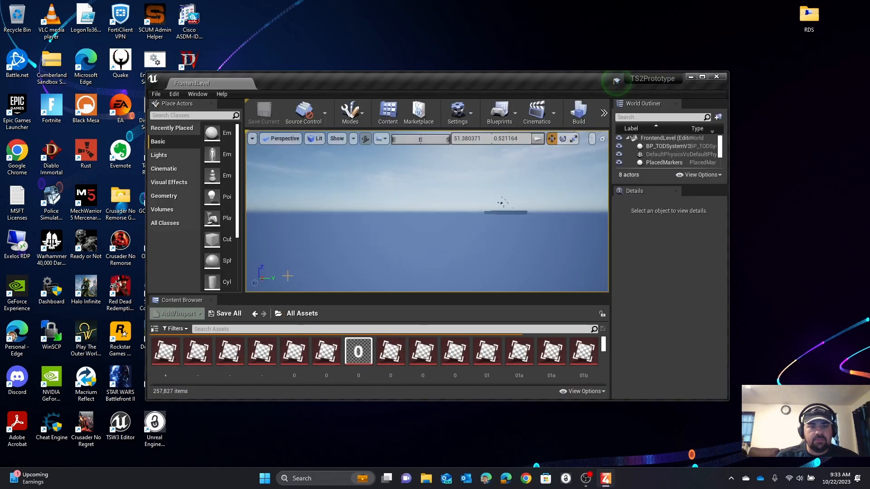
{"action": "left_click", "coordinate": [716, 76]}
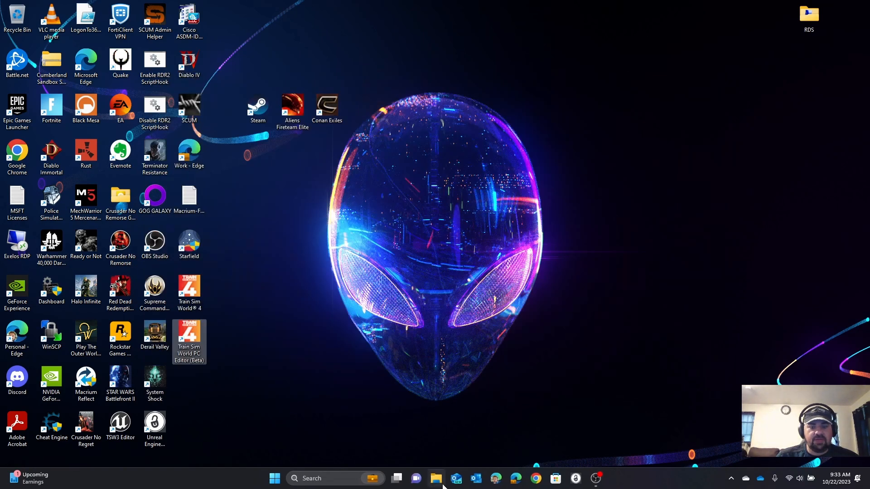
Step: In File Explorer, begin extracting the TSW4-cooking archive stored on the Games (D:) drive
{"action": "left_click", "coordinate": [443, 484]}
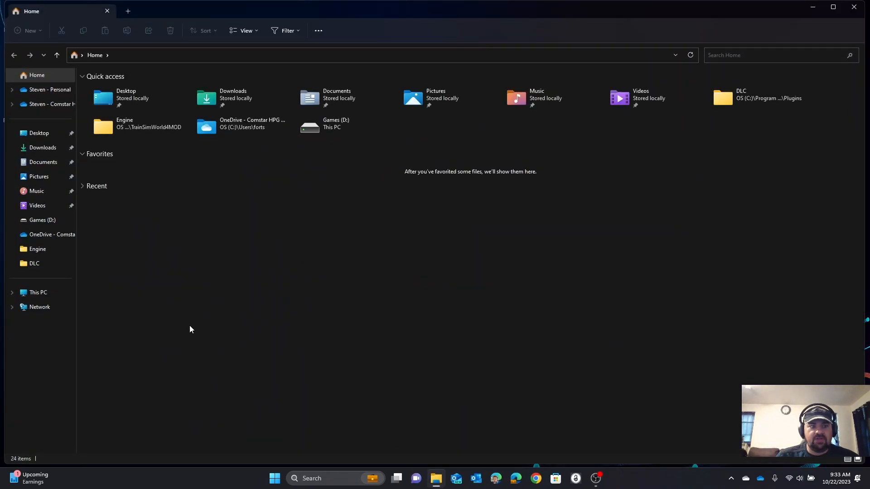
{"action": "left_click", "coordinate": [45, 294]}
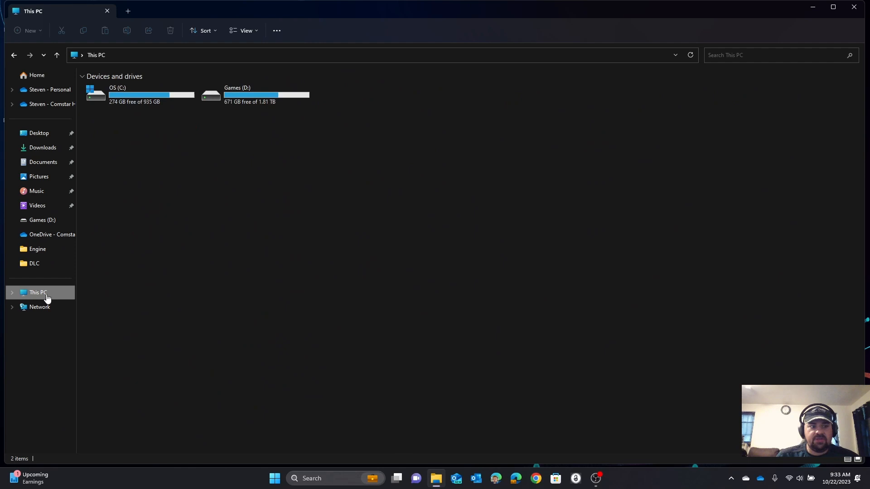
{"action": "double_click", "coordinate": [241, 98]}
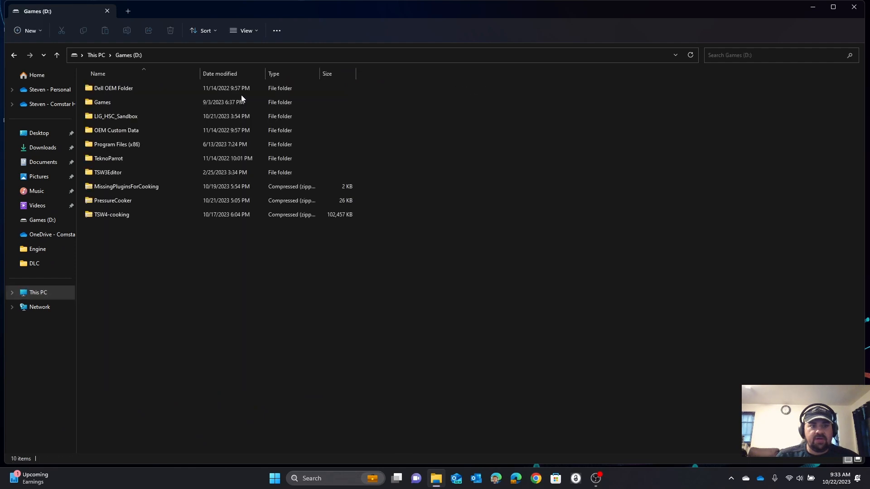
{"action": "right_click", "coordinate": [103, 220]}
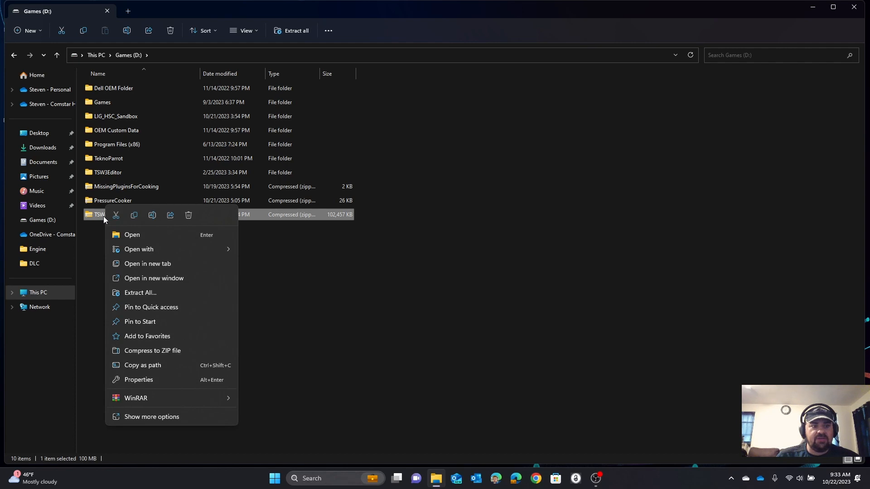
{"action": "left_click", "coordinate": [151, 294]}
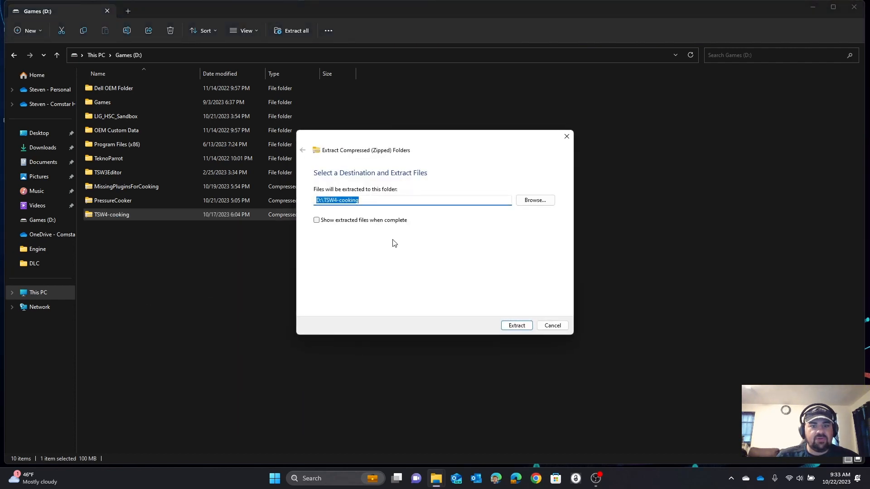
Step: Set the extraction destination to C:\Program Files\Epic Games\TrainSimWorld4MOD
{"action": "left_click", "coordinate": [535, 200]}
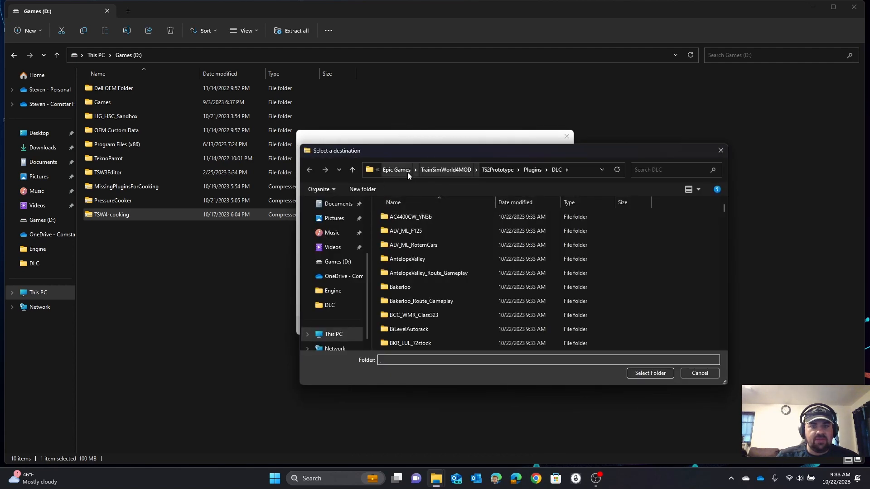
{"action": "left_click", "coordinate": [430, 172]}
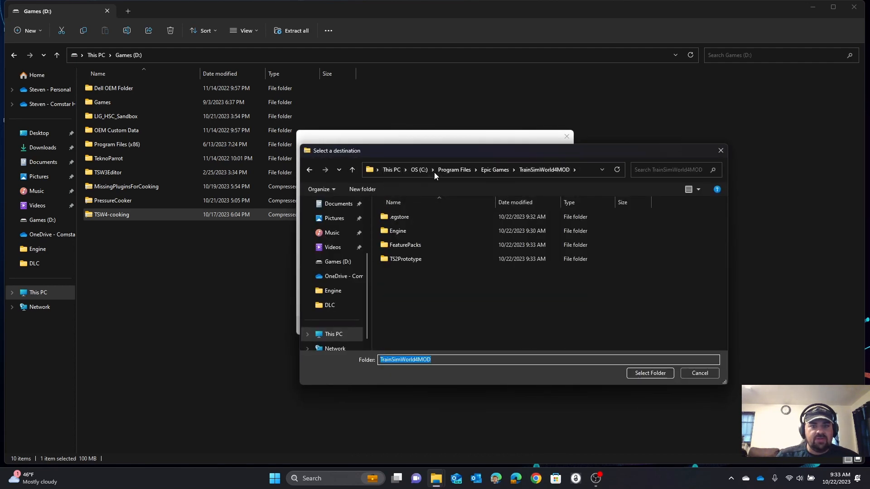
{"action": "left_click", "coordinate": [414, 171]}
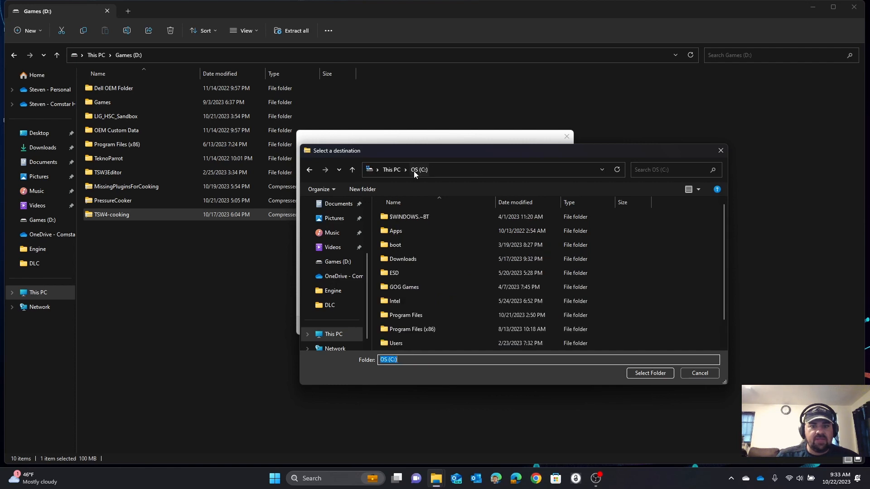
{"action": "left_click", "coordinate": [398, 316]}
{"action": "double_click", "coordinate": [398, 317]}
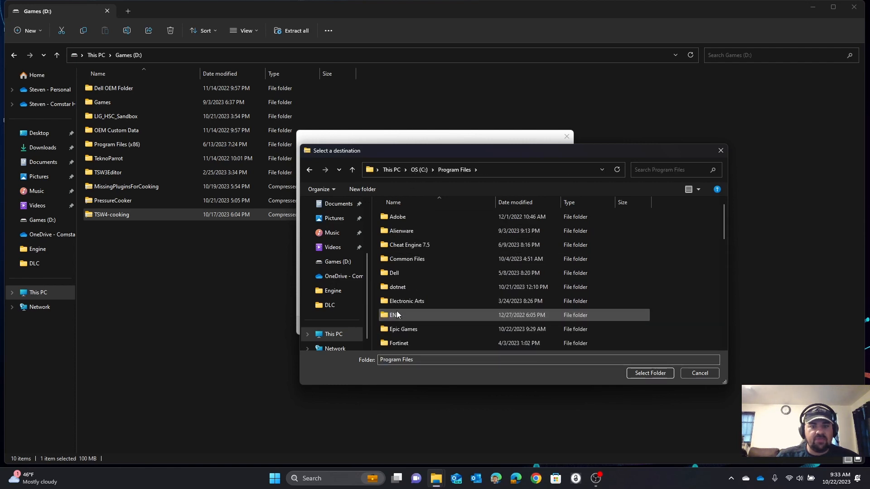
{"action": "double_click", "coordinate": [400, 328]}
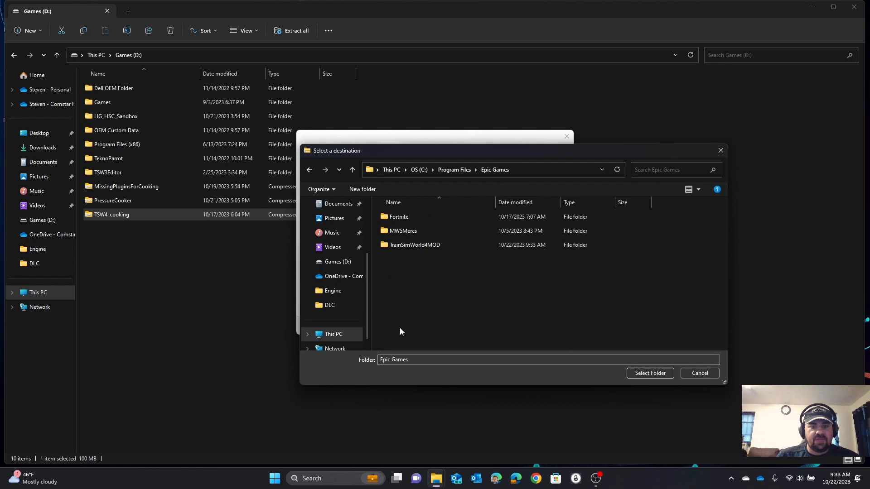
{"action": "double_click", "coordinate": [388, 246]}
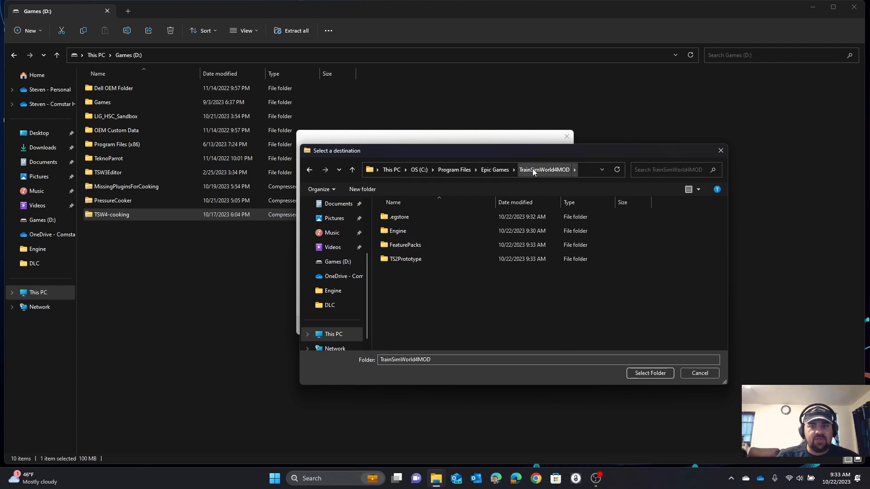
{"action": "left_click", "coordinate": [648, 371]}
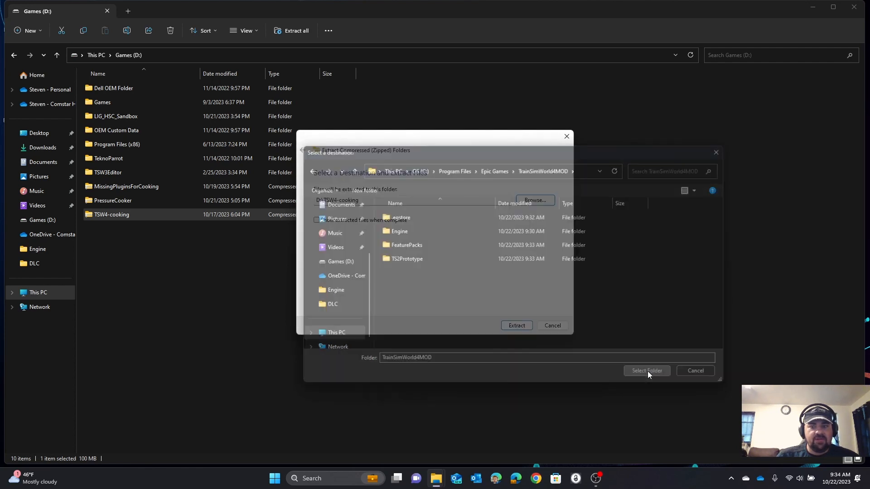
Step: Extract the TSW4-cooking archive, replacing same-named files in the destination, and open C:\Program Files\Epic Games\TrainSimWorld4MOD
{"action": "left_click", "coordinate": [516, 330]}
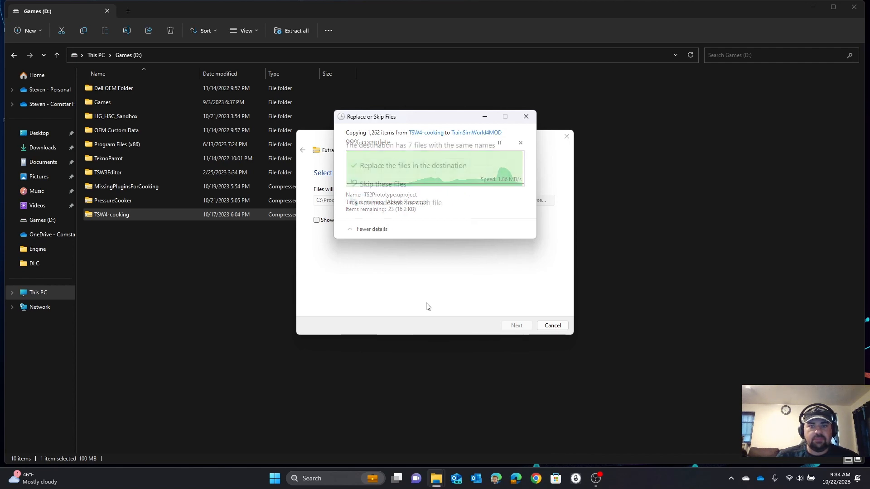
{"action": "left_click", "coordinate": [390, 170]}
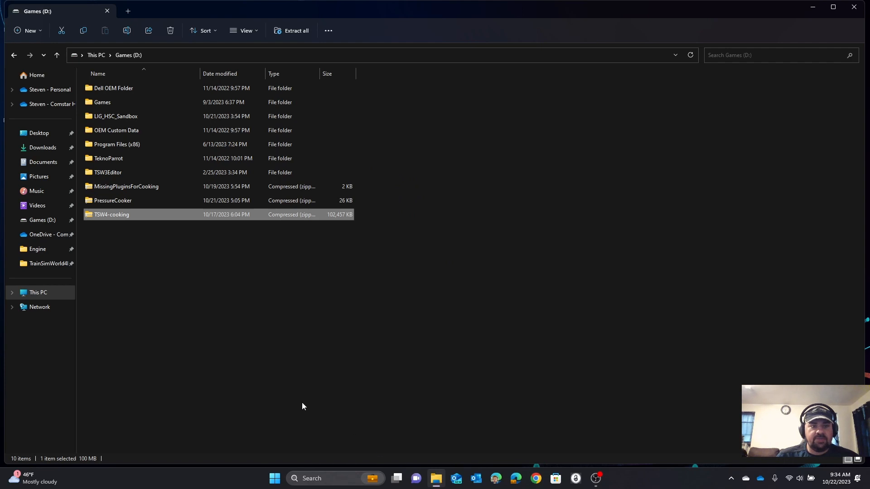
{"action": "left_click", "coordinate": [102, 57]}
{"action": "double_click", "coordinate": [137, 101]}
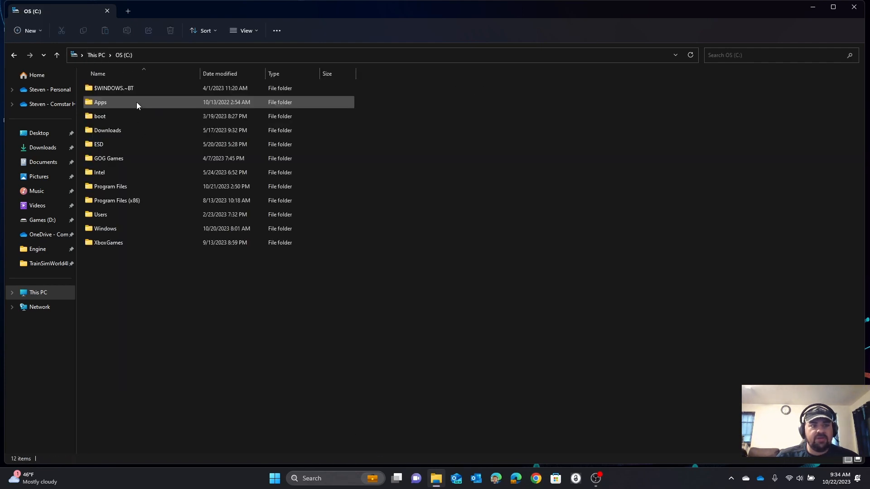
{"action": "double_click", "coordinate": [131, 186]}
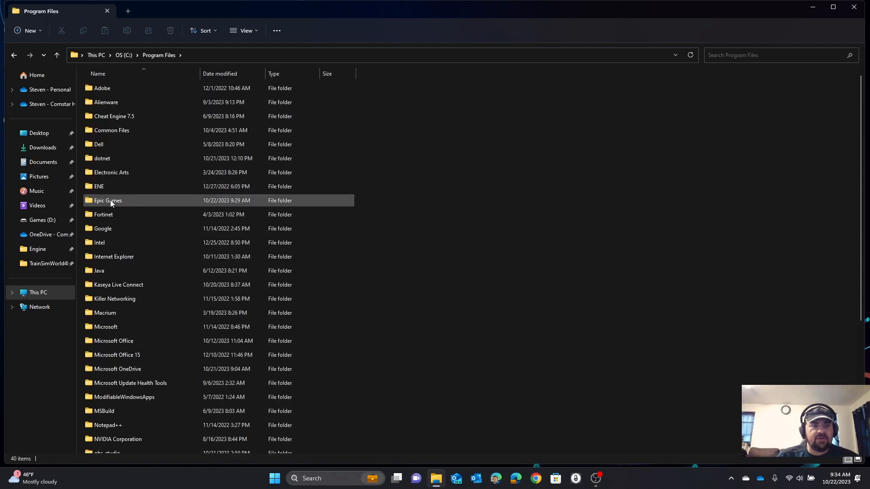
{"action": "double_click", "coordinate": [110, 200]}
{"action": "double_click", "coordinate": [108, 117]}
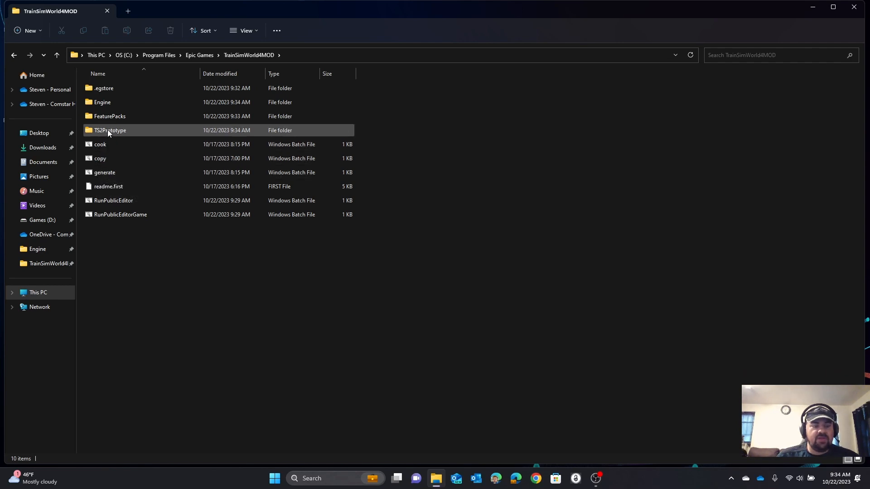
Step: Examine the DLC plugin folders under TS2Prototype\Plugins\DLC and return to the TrainSimWorld4MOD folder
{"action": "mouse_move", "coordinate": [108, 130]}
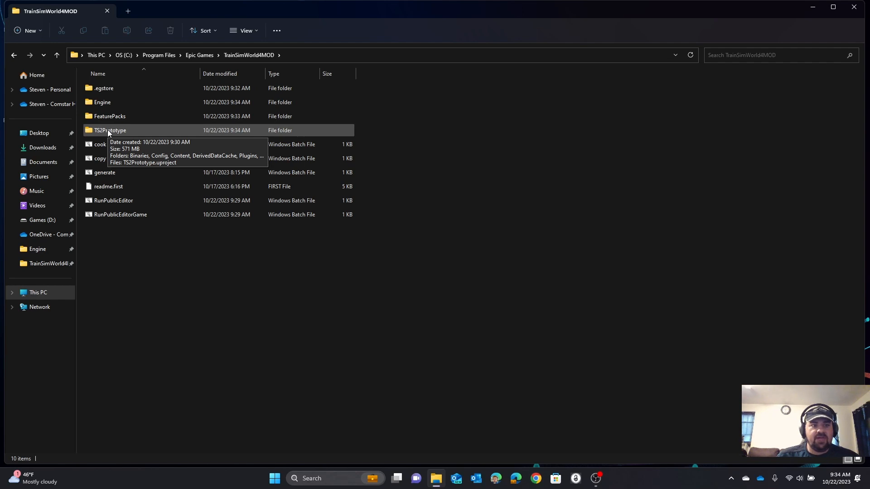
{"action": "double_click", "coordinate": [107, 130]}
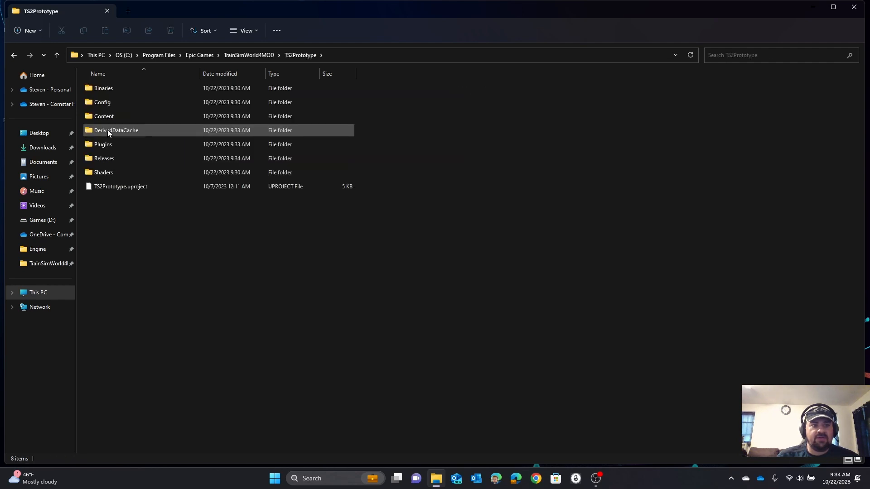
{"action": "double_click", "coordinate": [104, 144]}
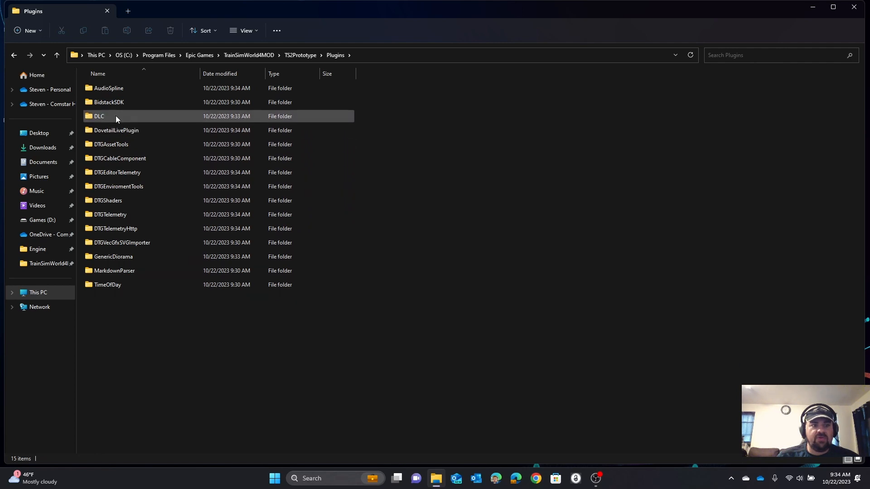
{"action": "double_click", "coordinate": [99, 117]}
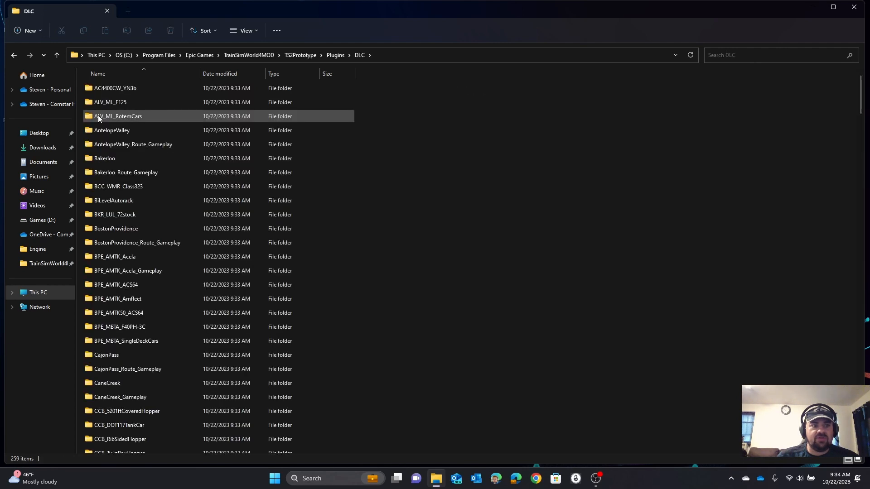
{"action": "scroll", "coordinate": [135, 225], "scroll_direction": "down", "scroll_amount": 5}
{"action": "scroll", "coordinate": [134, 225], "scroll_direction": "down", "scroll_amount": 8}
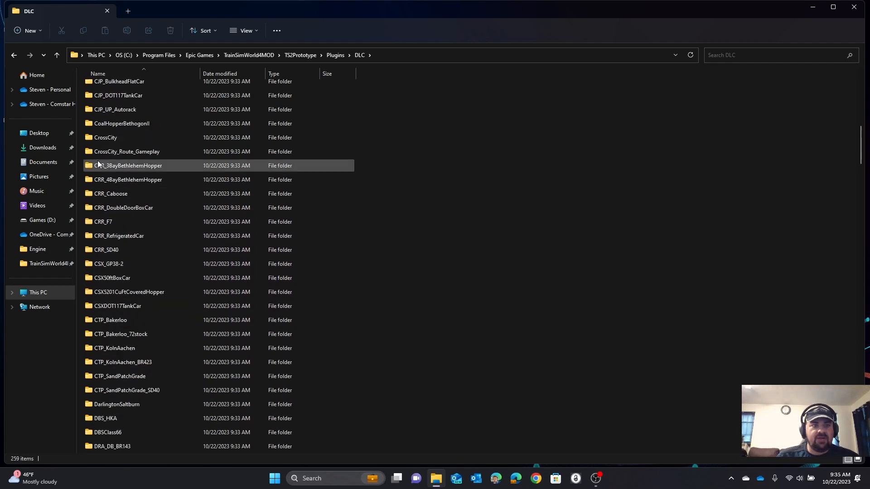
{"action": "left_click", "coordinate": [14, 55]}
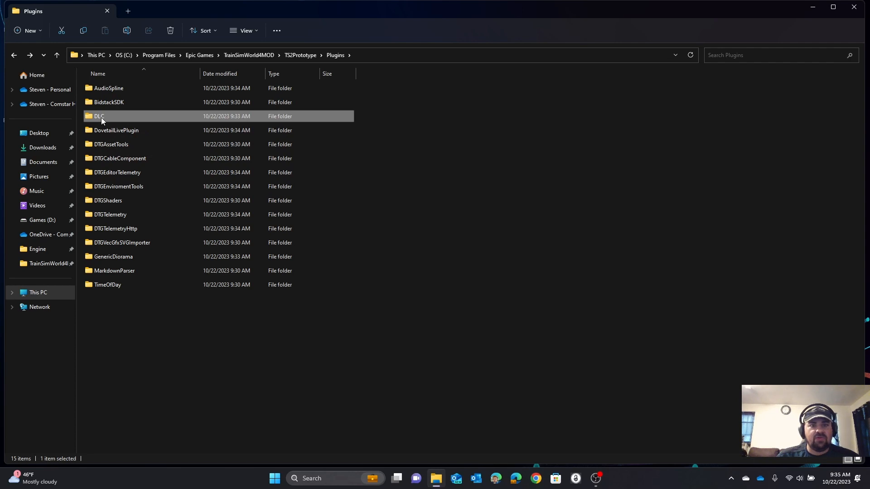
{"action": "left_click", "coordinate": [14, 55]}
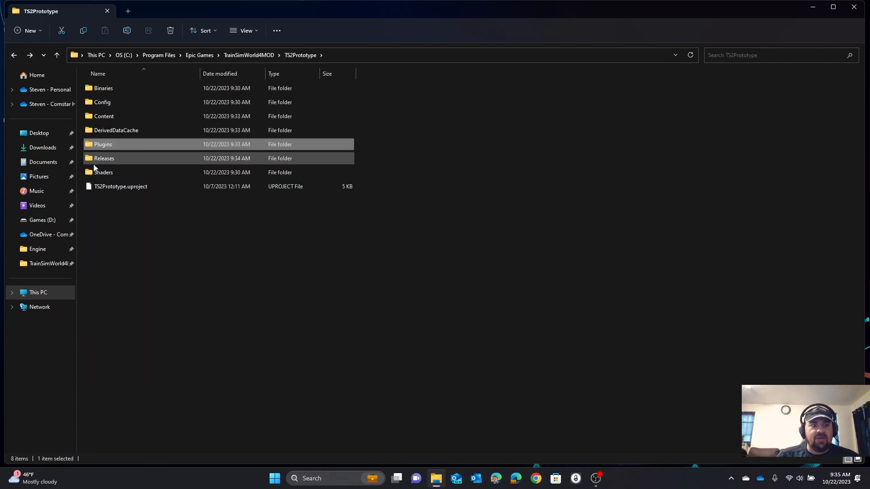
{"action": "left_click", "coordinate": [14, 55]}
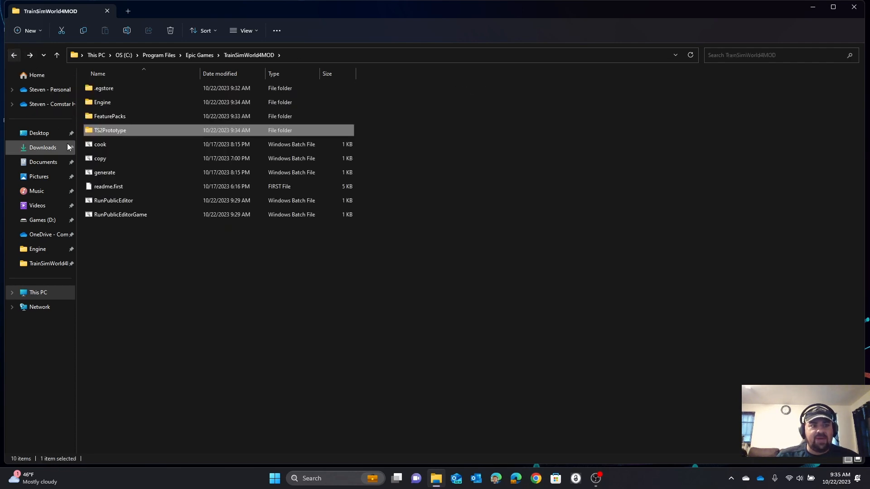
Step: Run the generate batch file, let it finish generating the asset registry, and close its console window
{"action": "left_click", "coordinate": [104, 174]}
{"action": "double_click", "coordinate": [104, 174]}
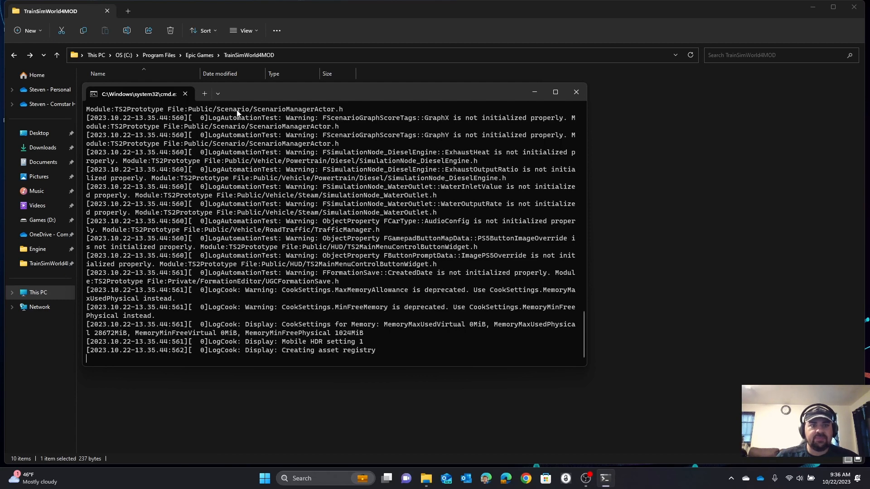
{"action": "left_click_drag", "start_coordinate": [259, 94], "coordinate": [334, 90]}
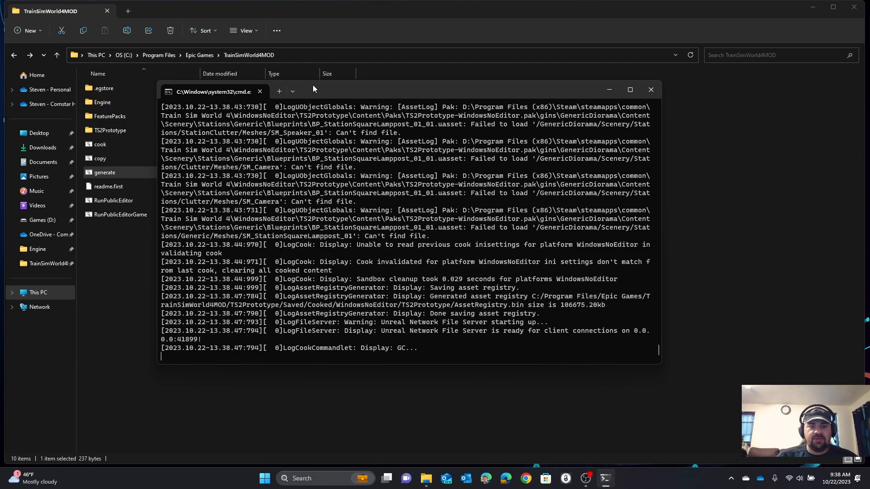
{"action": "left_click_drag", "start_coordinate": [396, 348], "coordinate": [158, 350]}
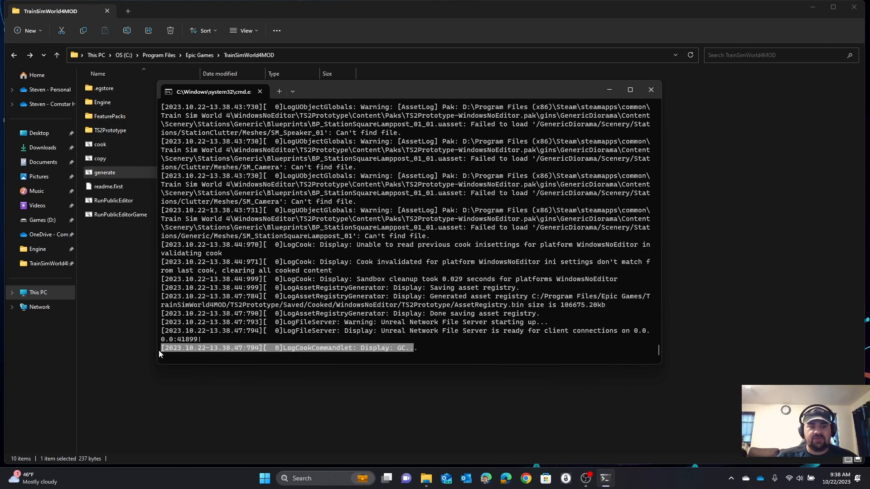
{"action": "left_click", "coordinate": [650, 90]}
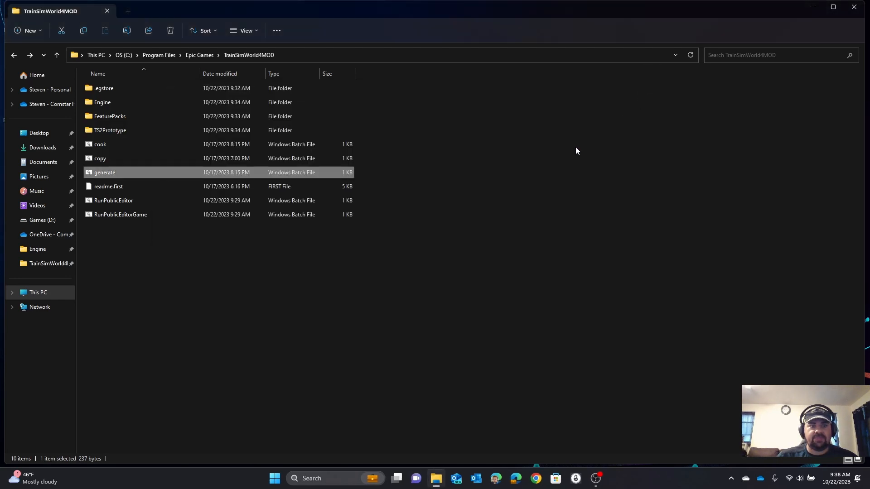
Step: Maximize the File Explorer window and open the Games (D:) drive
{"action": "left_click", "coordinate": [92, 159]}
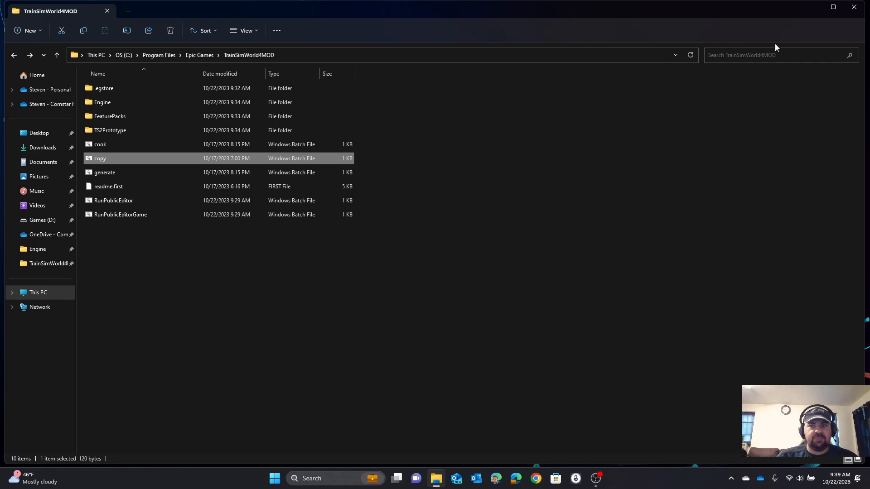
{"action": "left_click", "coordinate": [833, 9]}
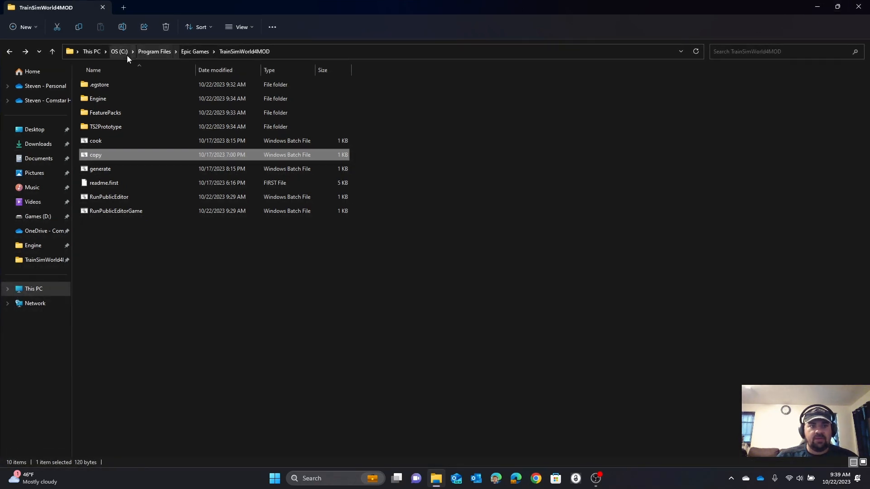
{"action": "left_click", "coordinate": [92, 52]}
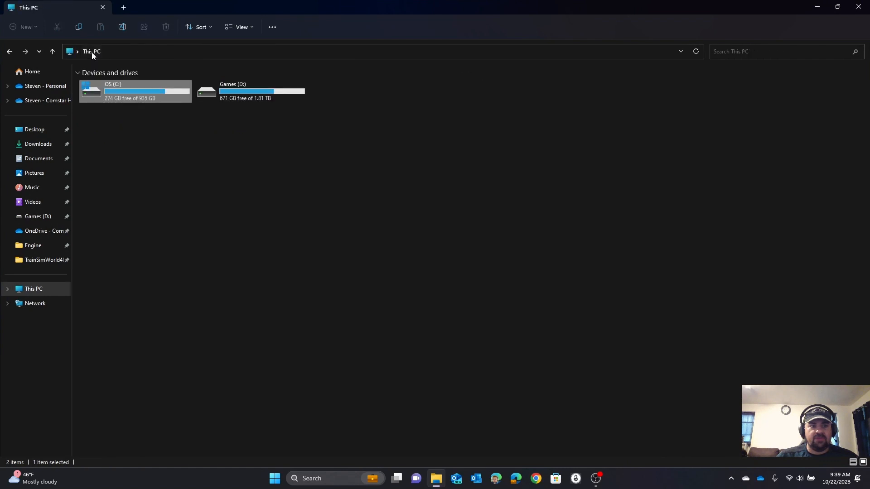
{"action": "left_click", "coordinate": [227, 93]}
{"action": "double_click", "coordinate": [226, 93]}
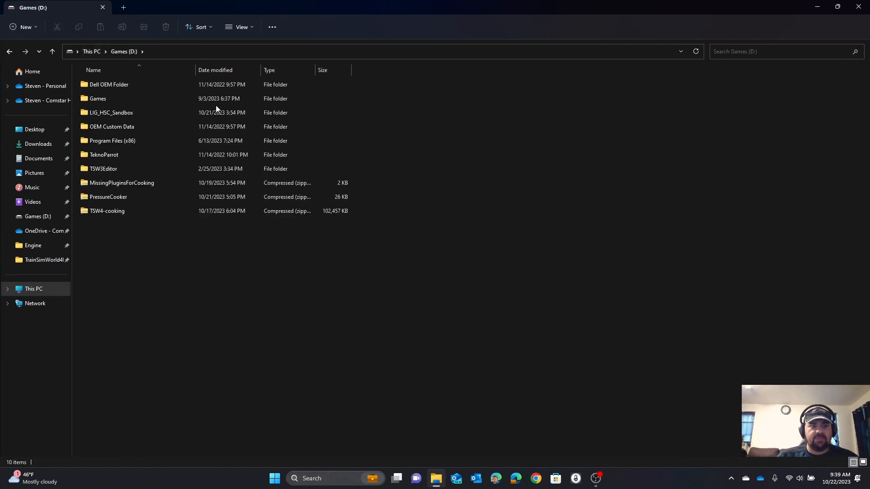
Step: Examine the SEH_NR_RHTT plugin's folders inside the MissingPluginsForCooking archive, down to WaterSpray, and return to the drive's root
{"action": "right_click", "coordinate": [111, 185]}
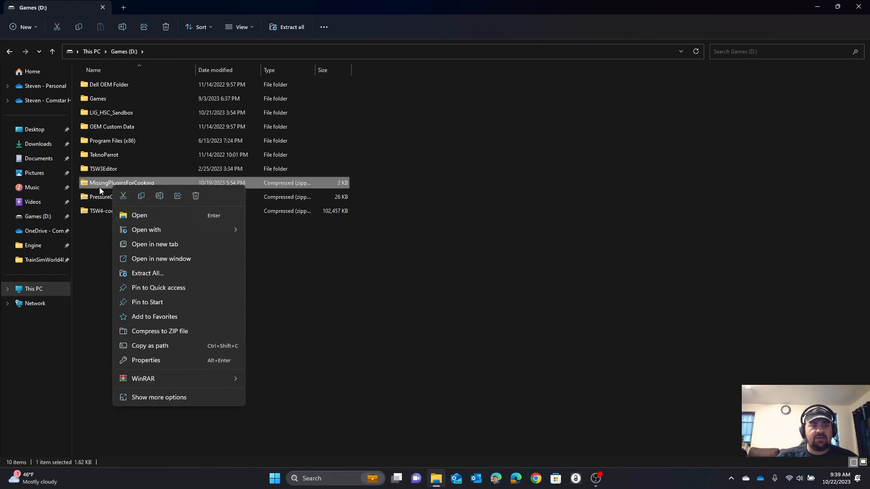
{"action": "double_click", "coordinate": [99, 187]}
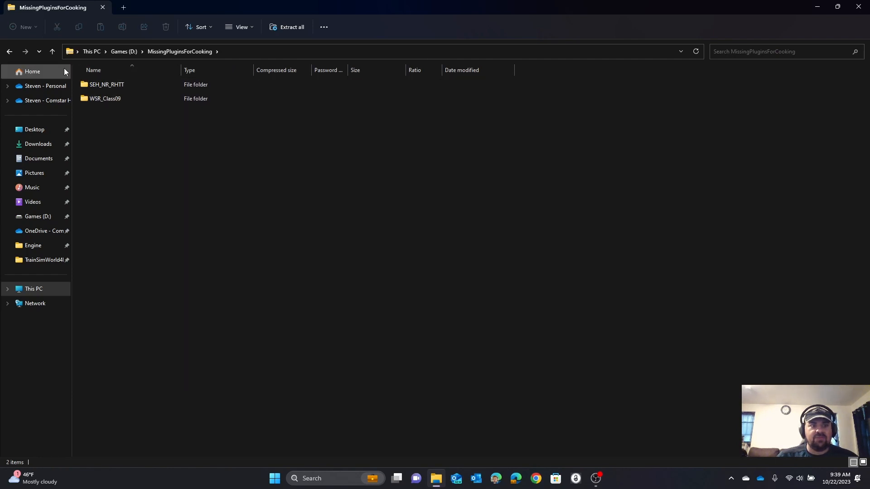
{"action": "double_click", "coordinate": [99, 88]}
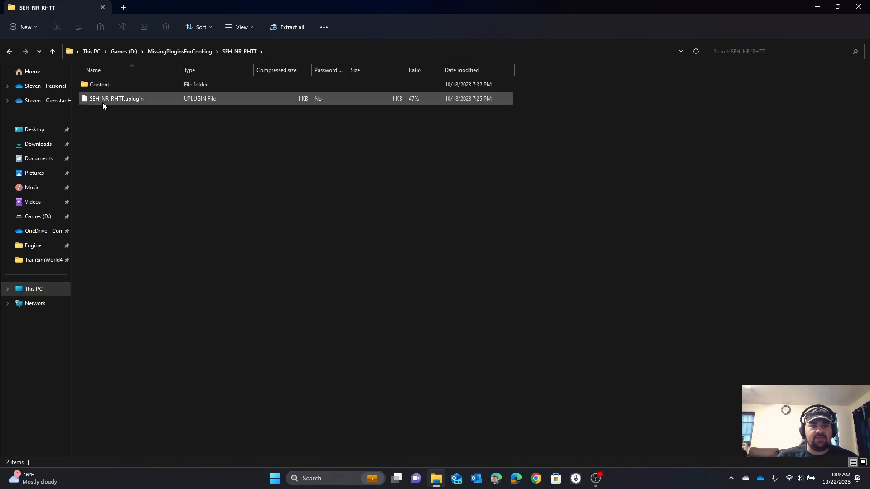
{"action": "double_click", "coordinate": [96, 85]}
{"action": "double_click", "coordinate": [96, 84]}
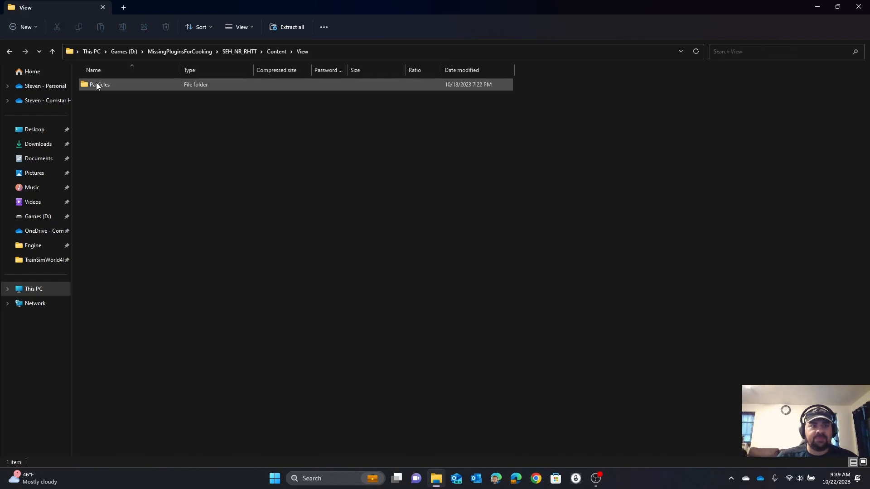
{"action": "double_click", "coordinate": [97, 85]}
{"action": "double_click", "coordinate": [96, 84]}
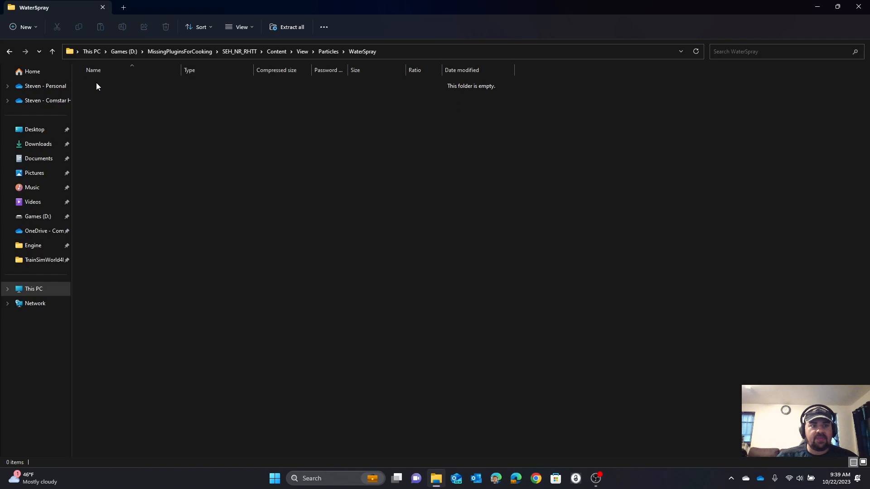
{"action": "left_click", "coordinate": [10, 52]}
{"action": "left_click", "coordinate": [10, 52]}
{"action": "left_click", "coordinate": [9, 52]}
{"action": "left_click", "coordinate": [10, 52]}
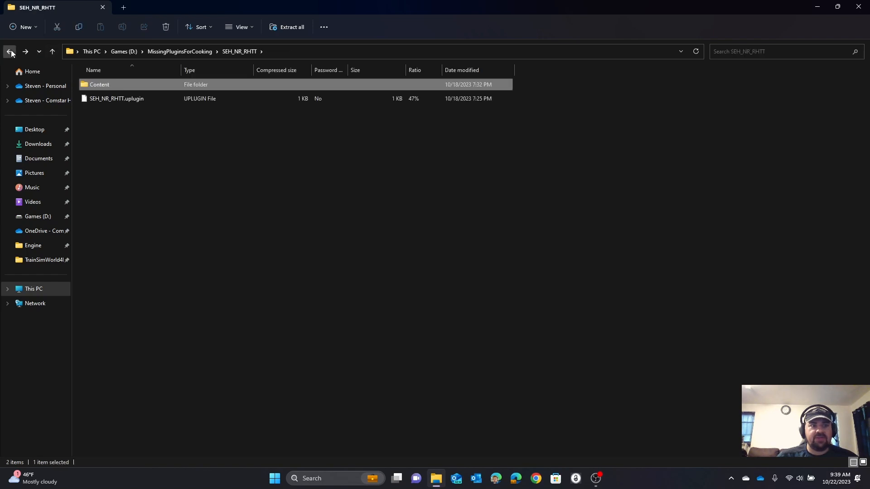
{"action": "left_click", "coordinate": [9, 51]}
{"action": "left_click", "coordinate": [10, 52]}
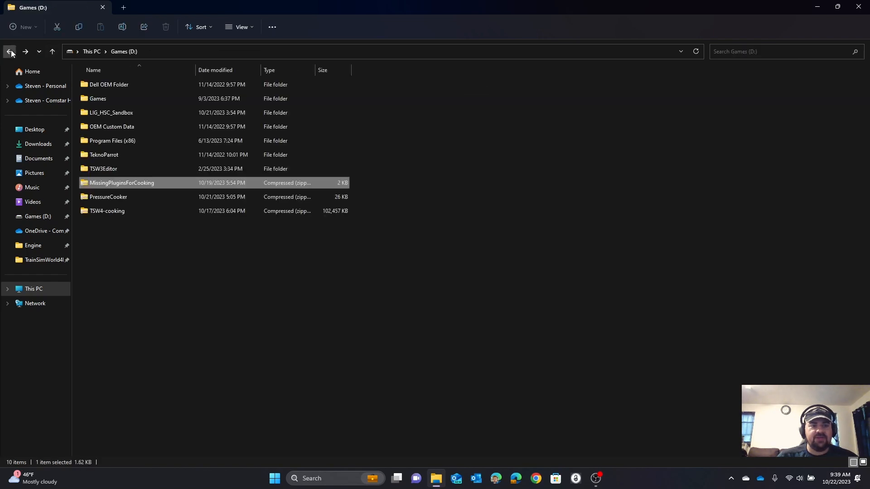
Step: Extract the MissingPluginsForCooking archive into C:\Program Files\Epic Games\TrainSimWorld4MOD\TS2Prototype\Plugins\DLC
{"action": "right_click", "coordinate": [115, 183]}
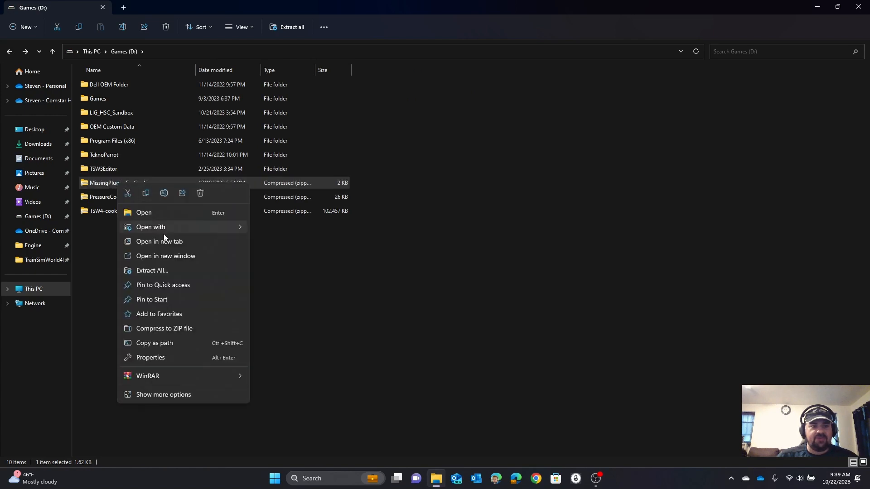
{"action": "left_click", "coordinate": [152, 271]}
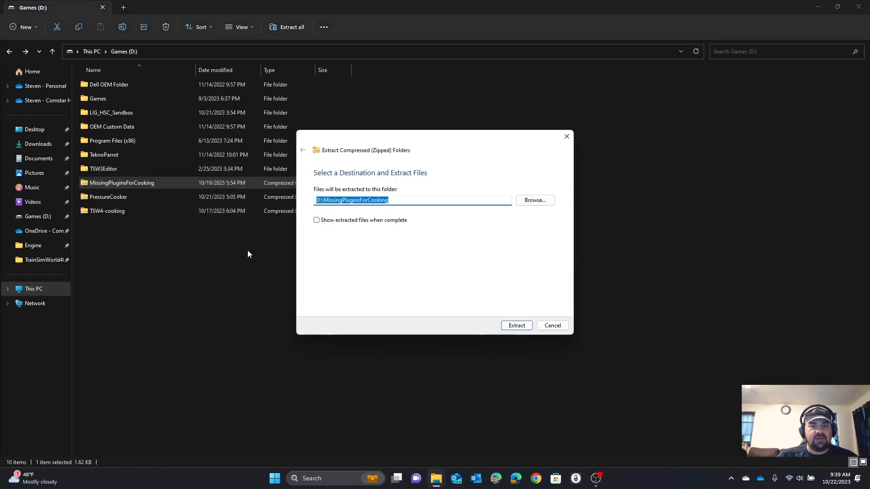
{"action": "left_click", "coordinate": [524, 199]}
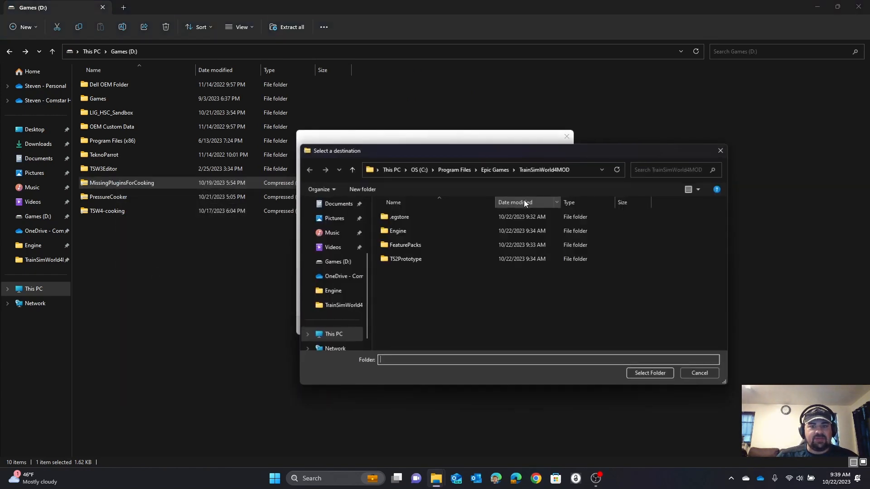
{"action": "left_click", "coordinate": [407, 259]}
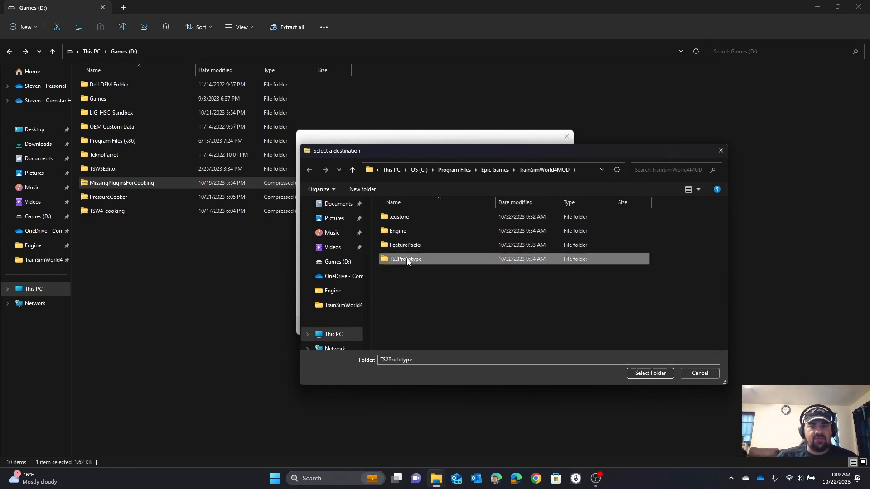
{"action": "left_click", "coordinate": [371, 170]}
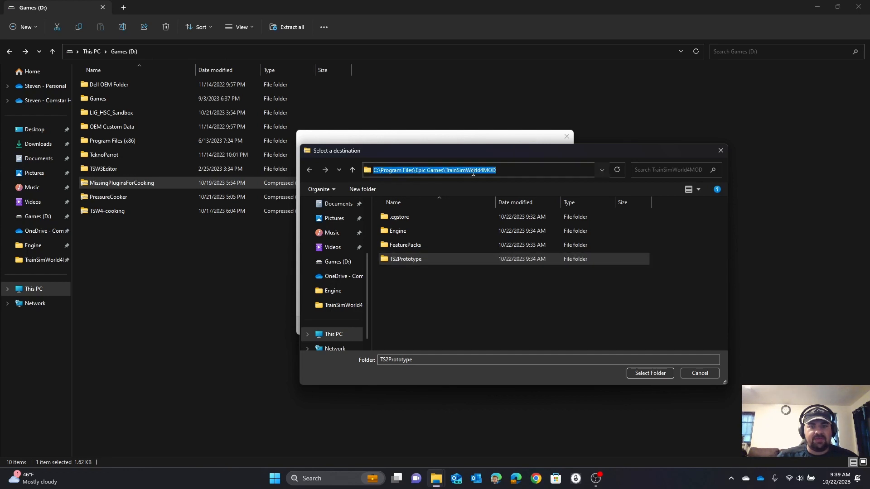
{"action": "double_click", "coordinate": [397, 261]}
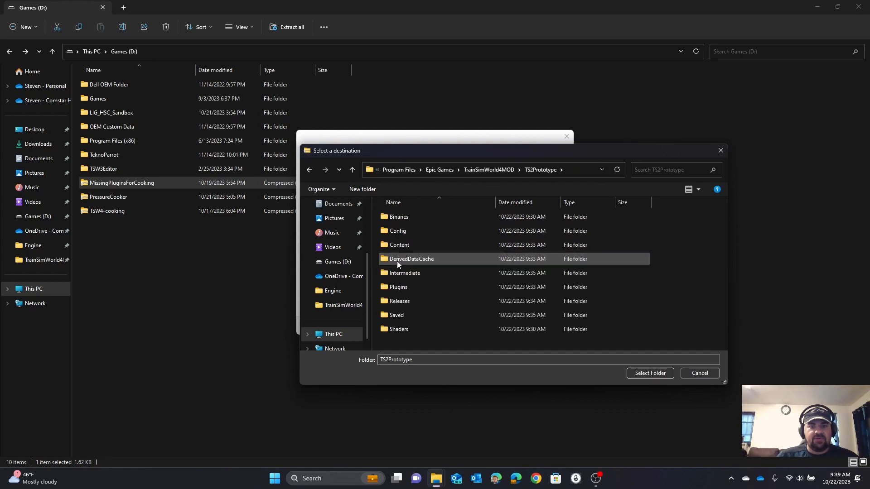
{"action": "double_click", "coordinate": [395, 287]}
{"action": "left_click", "coordinate": [387, 250]}
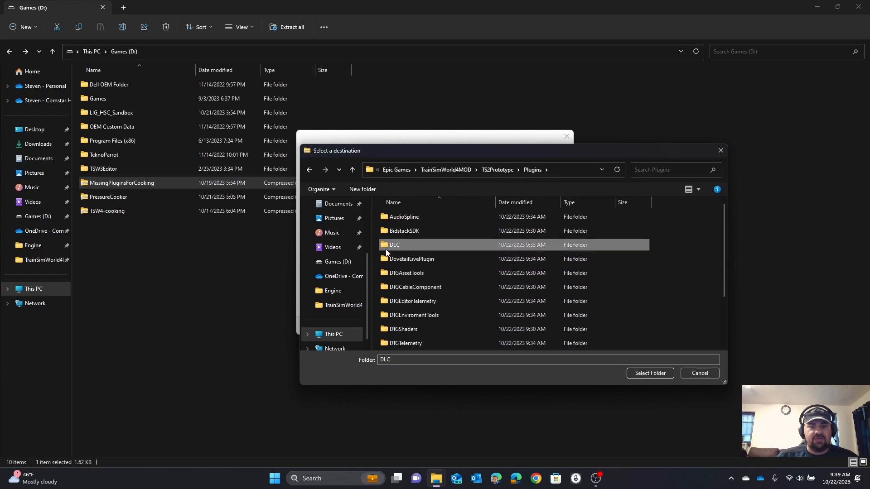
{"action": "double_click", "coordinate": [386, 250]}
{"action": "left_click", "coordinate": [653, 373]}
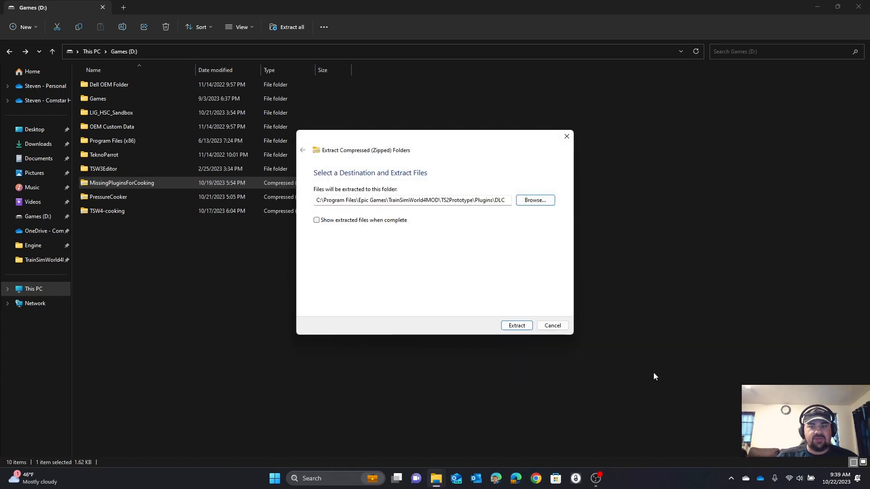
{"action": "left_click", "coordinate": [516, 325]}
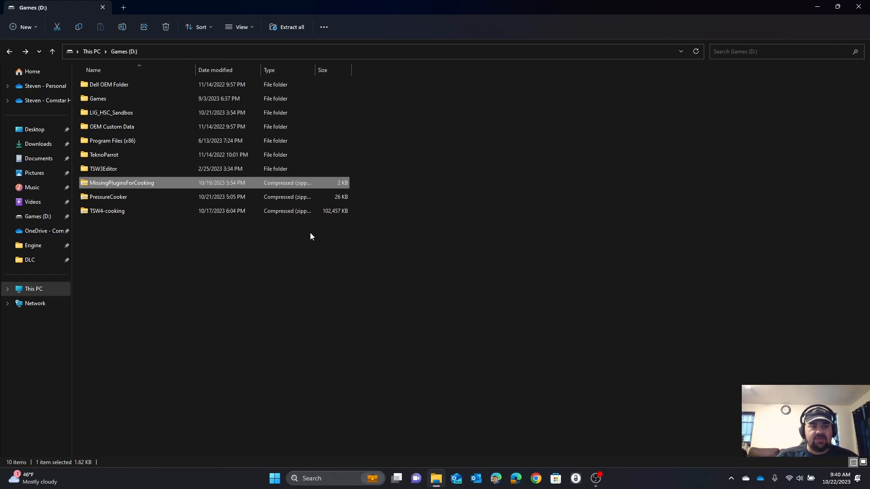
Step: Copy the LIG_HSC_Sandbox folder from Games (D:) and open C:\Program Files\Epic Games\TrainSimWorld4MOD
{"action": "left_click", "coordinate": [110, 116]}
{"action": "right_click", "coordinate": [111, 116]}
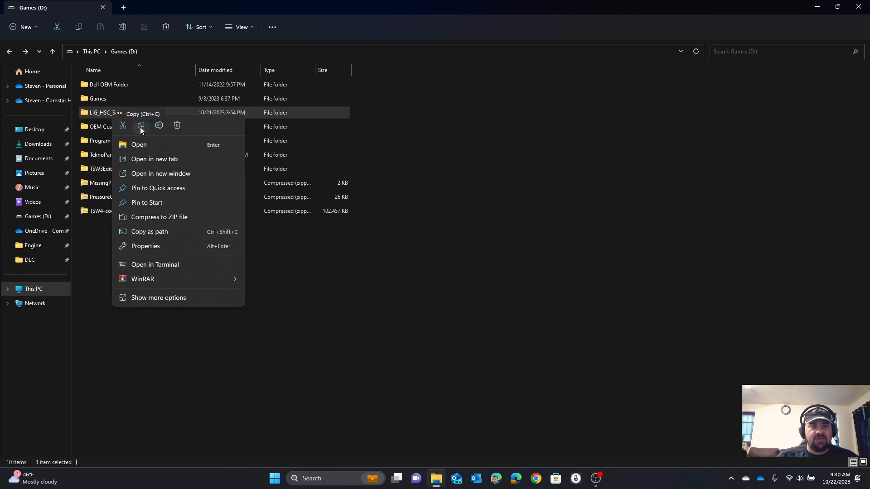
{"action": "left_click", "coordinate": [141, 126]}
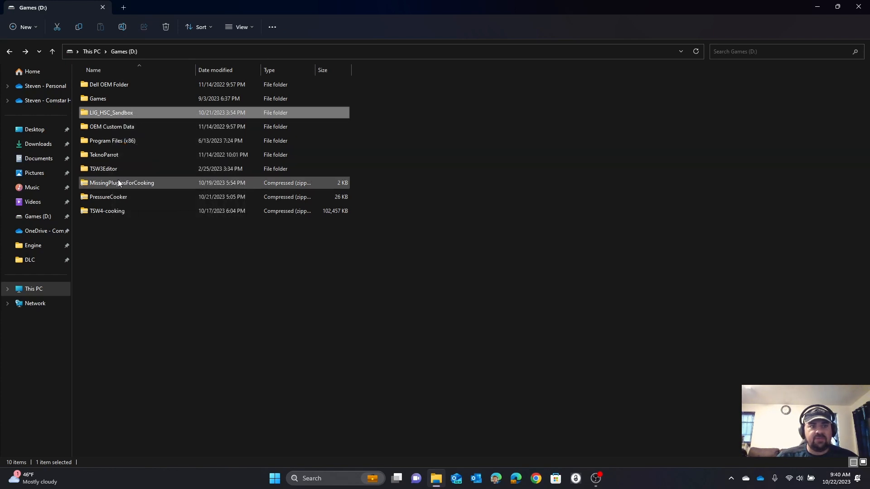
{"action": "left_click", "coordinate": [93, 51]}
{"action": "double_click", "coordinate": [113, 93]}
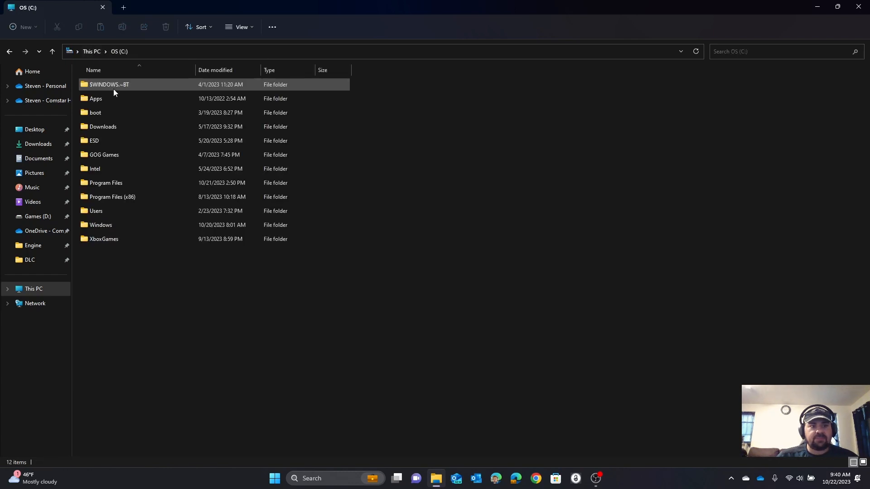
{"action": "double_click", "coordinate": [101, 184]}
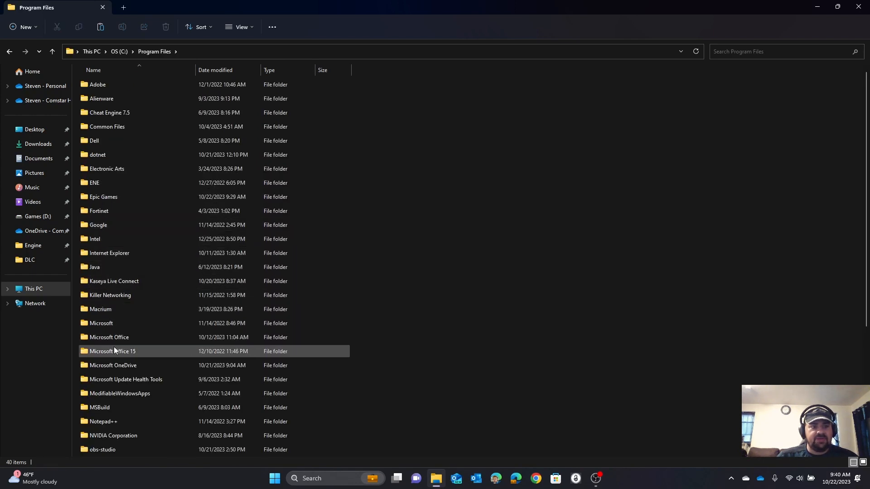
{"action": "double_click", "coordinate": [99, 199]}
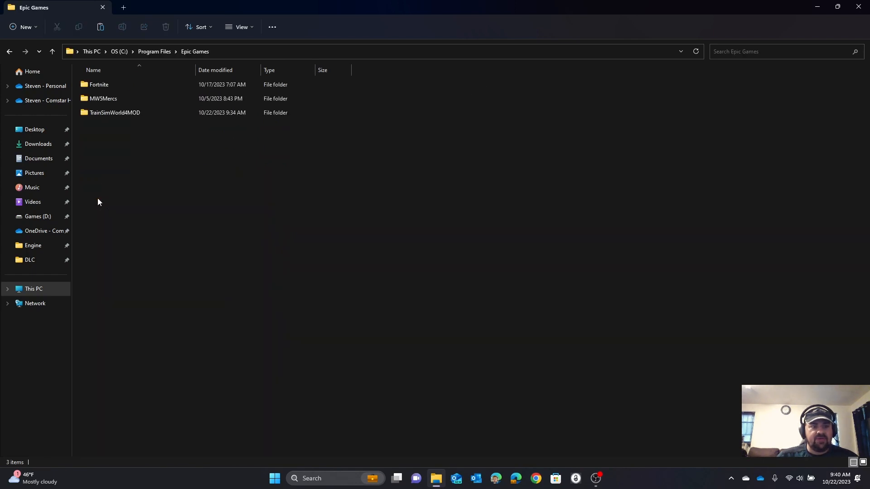
{"action": "double_click", "coordinate": [109, 113]}
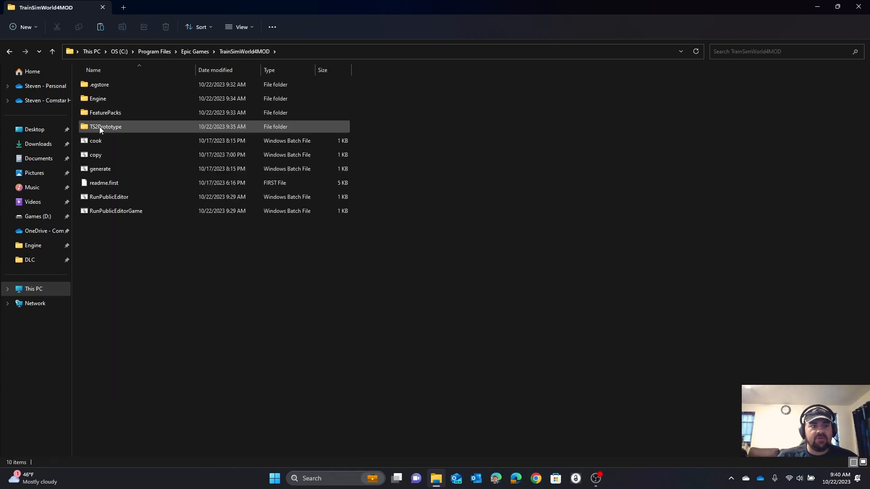
Step: Paste the copied LIG_HSC_Sandbox folder into TS2Prototype\Plugins\DLC
{"action": "double_click", "coordinate": [99, 126]}
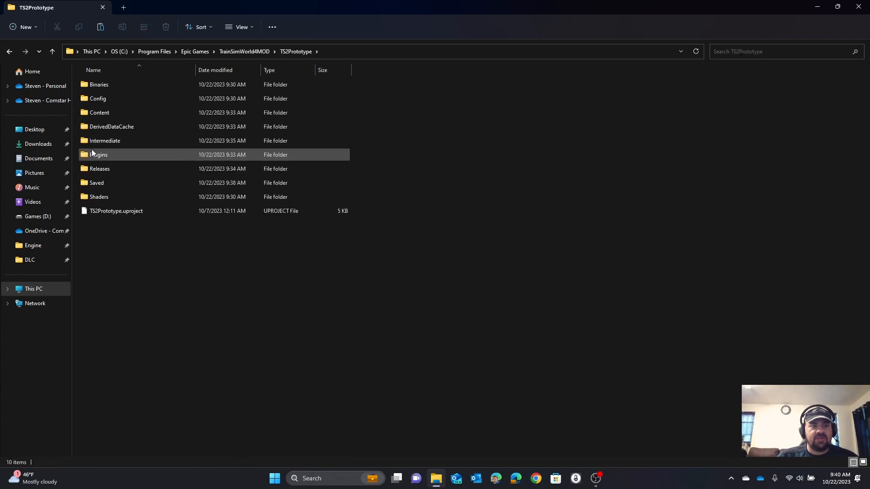
{"action": "left_click", "coordinate": [87, 156]}
{"action": "double_click", "coordinate": [87, 156]}
{"action": "double_click", "coordinate": [91, 112]}
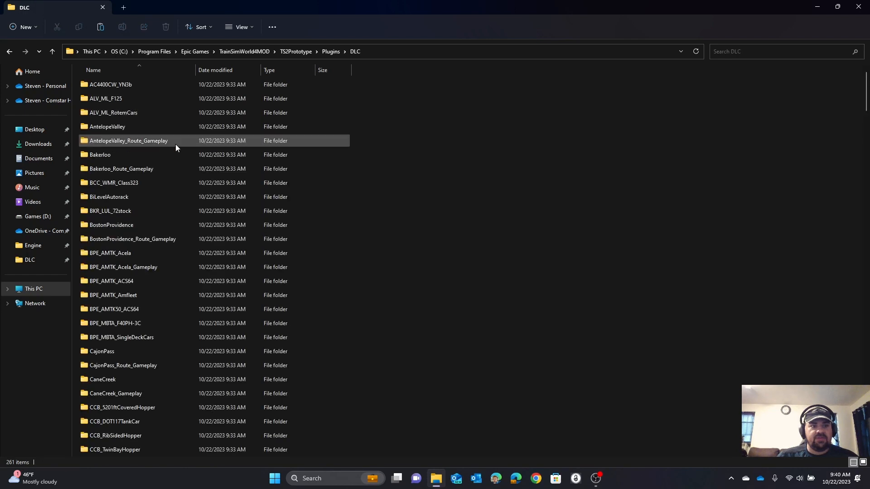
{"action": "right_click", "coordinate": [376, 179]}
{"action": "left_click", "coordinate": [387, 186]}
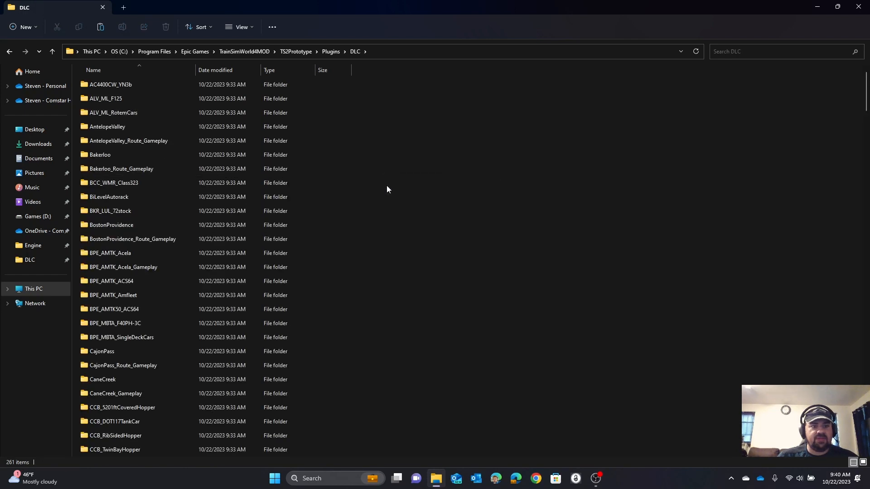
Step: Open LIG_HSC_Sandbox.uplugin from the pasted LIG_HSC_Sandbox folder, setting Notepad to always open .uplugin files
{"action": "scroll", "coordinate": [317, 245], "scroll_direction": "down", "scroll_amount": 1}
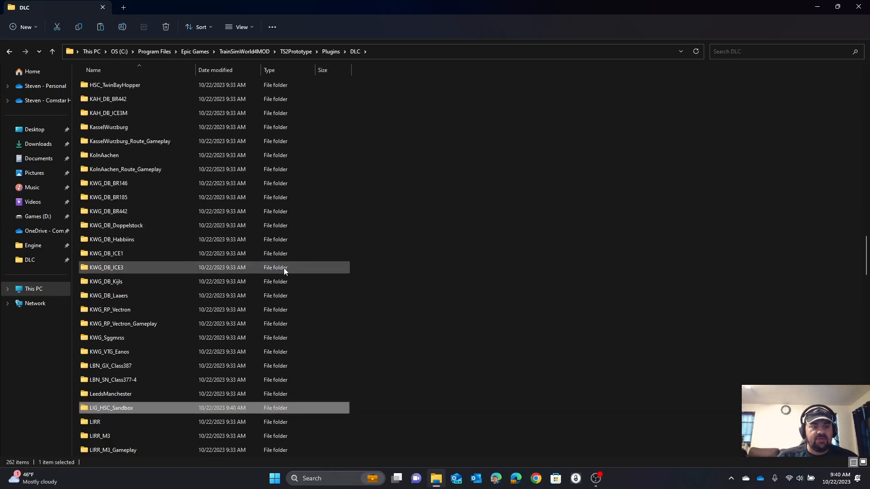
{"action": "double_click", "coordinate": [109, 409]}
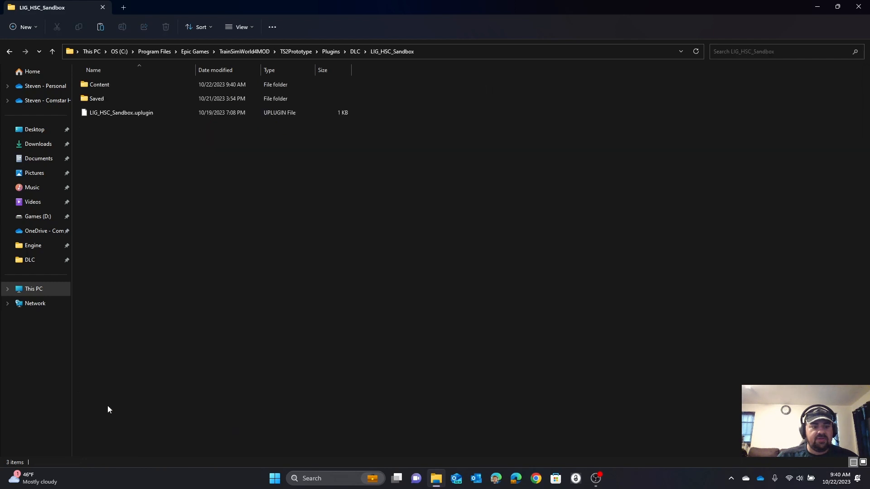
{"action": "double_click", "coordinate": [97, 114]}
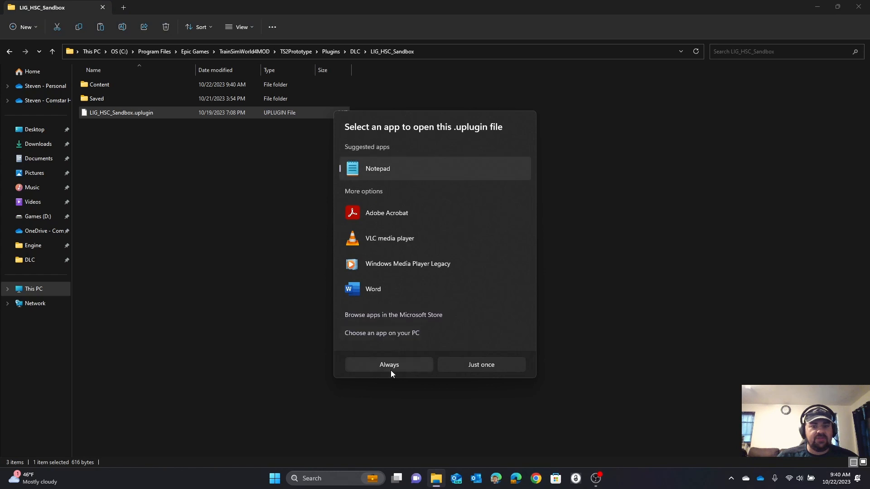
{"action": "left_click", "coordinate": [391, 367]}
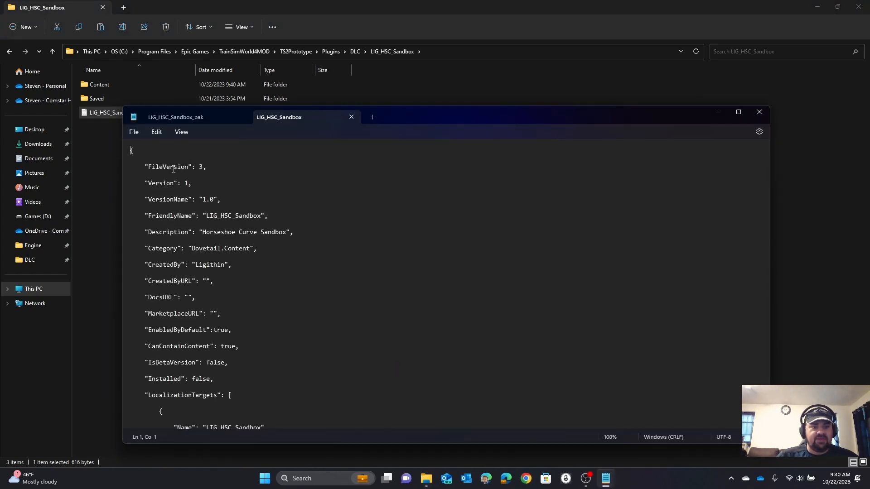
Step: Review the plugin file's fields from FileVersion through LocalizationTargets, and close it and the LIG_HSC_Sandbox_pak file
{"action": "scroll", "coordinate": [174, 173], "scroll_direction": "down", "scroll_amount": 1}
{"action": "scroll", "coordinate": [176, 181], "scroll_direction": "up", "scroll_amount": 1}
{"action": "scroll", "coordinate": [179, 201], "scroll_direction": "down", "scroll_amount": 1}
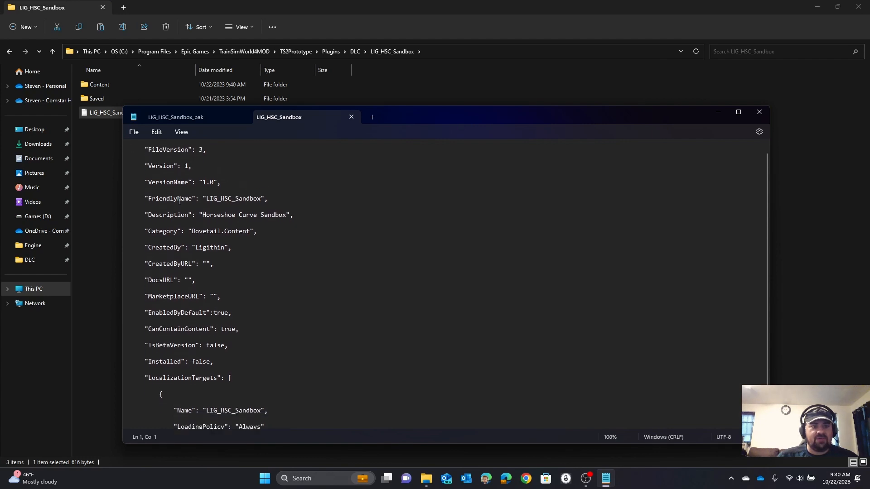
{"action": "scroll", "coordinate": [179, 200], "scroll_direction": "down", "scroll_amount": 2}
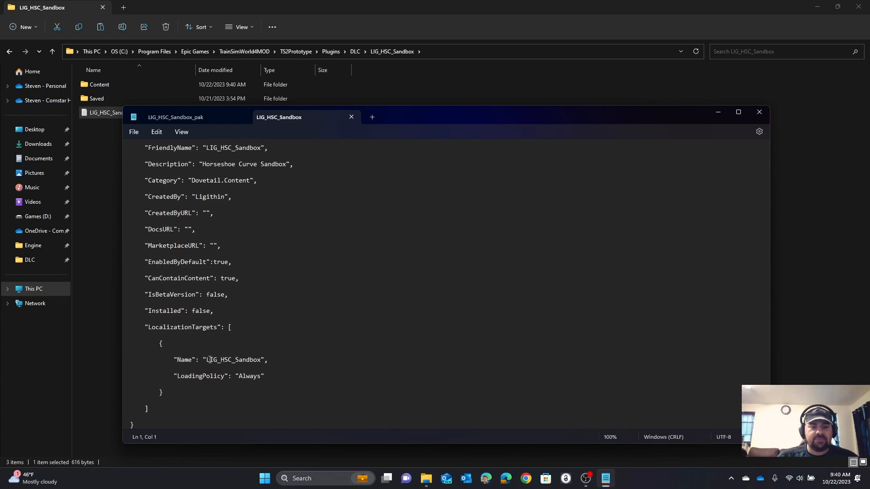
{"action": "scroll", "coordinate": [211, 360], "scroll_direction": "up", "scroll_amount": 3}
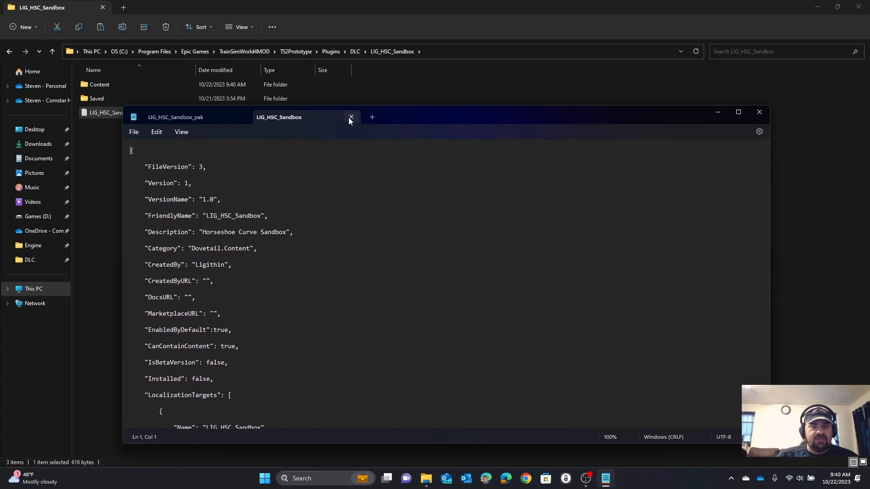
{"action": "left_click", "coordinate": [350, 117]}
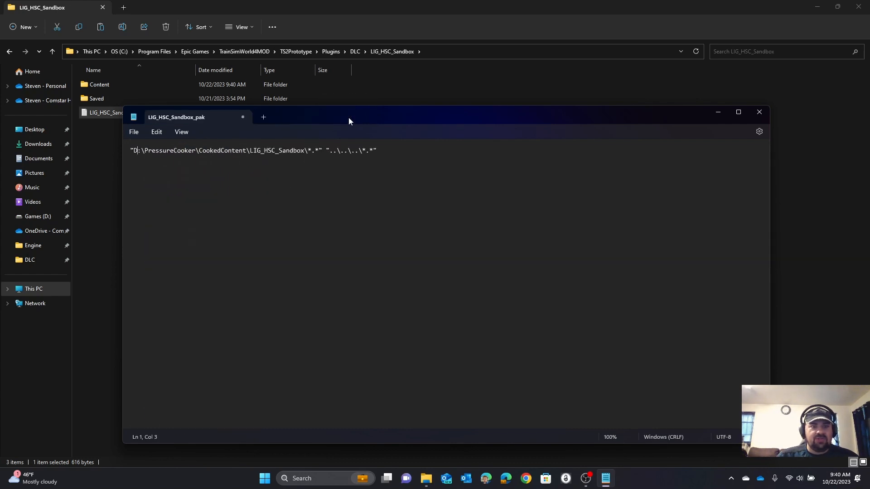
{"action": "left_click", "coordinate": [243, 117]}
{"action": "left_click", "coordinate": [426, 301]}
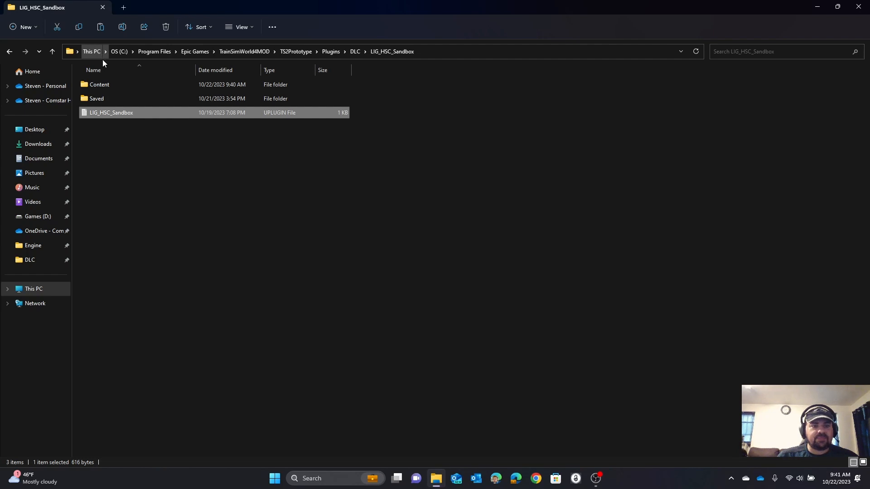
Step: Open a second File Explorer window side by side with the LIG_HSC_Sandbox one and show Games (D:) in it
{"action": "left_click", "coordinate": [442, 484]}
{"action": "right_click", "coordinate": [442, 484]}
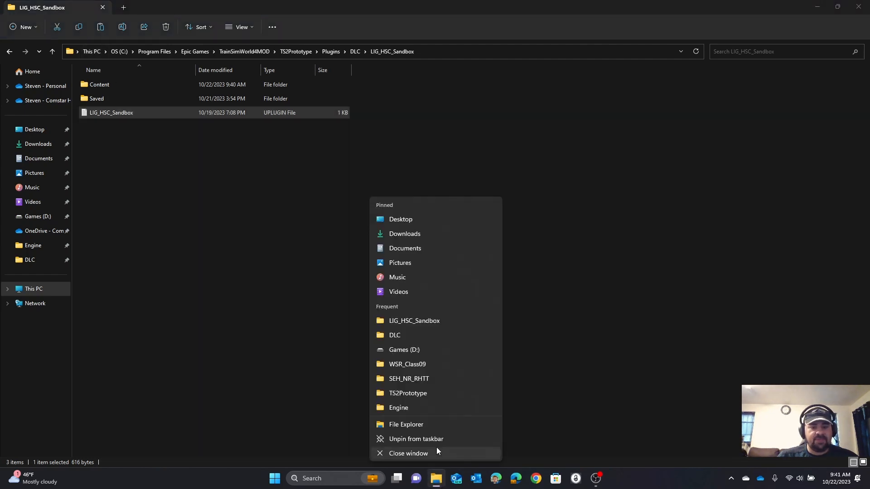
{"action": "left_click", "coordinate": [428, 426]}
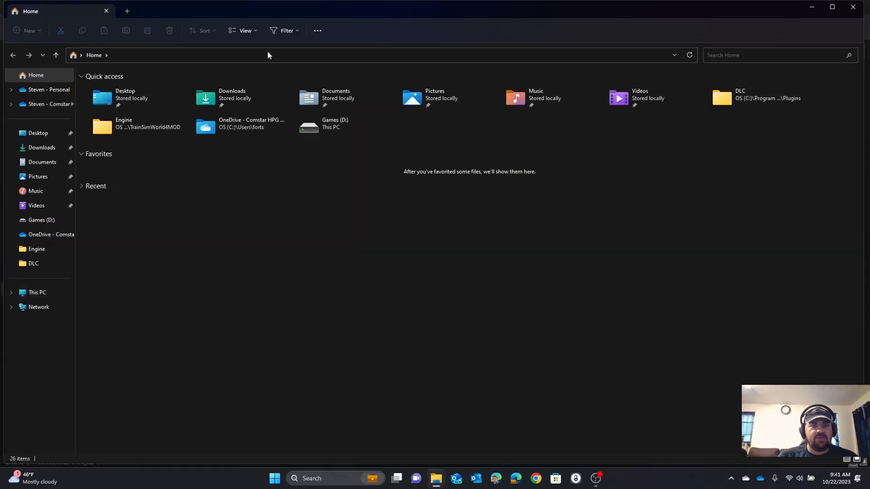
{"action": "left_click_drag", "start_coordinate": [268, 9], "coordinate": [868, 227]}
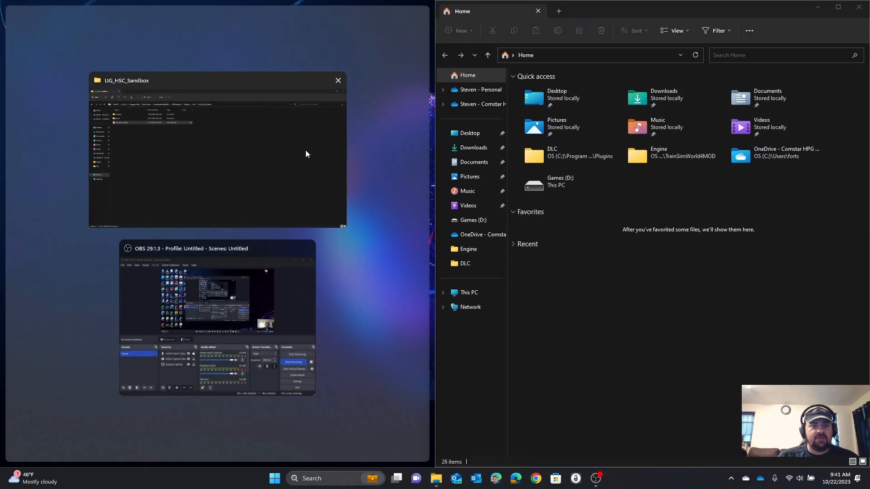
{"action": "left_click", "coordinate": [249, 127]}
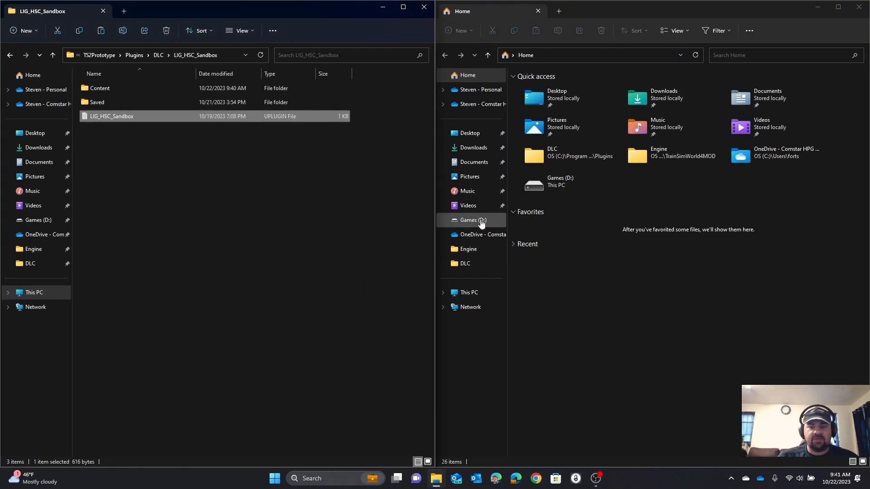
{"action": "left_click", "coordinate": [468, 292]}
{"action": "double_click", "coordinate": [651, 99]}
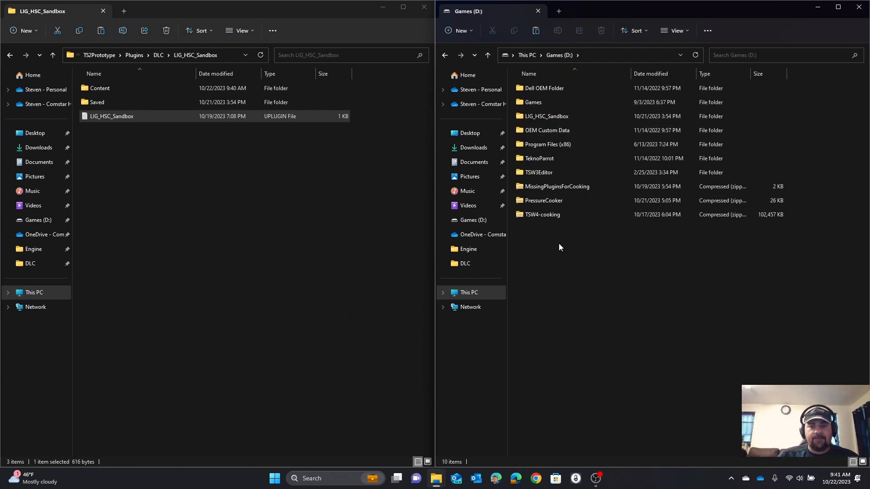
Step: Extract the PressureCooker archive to D:\PressureCooker
{"action": "right_click", "coordinate": [528, 203]}
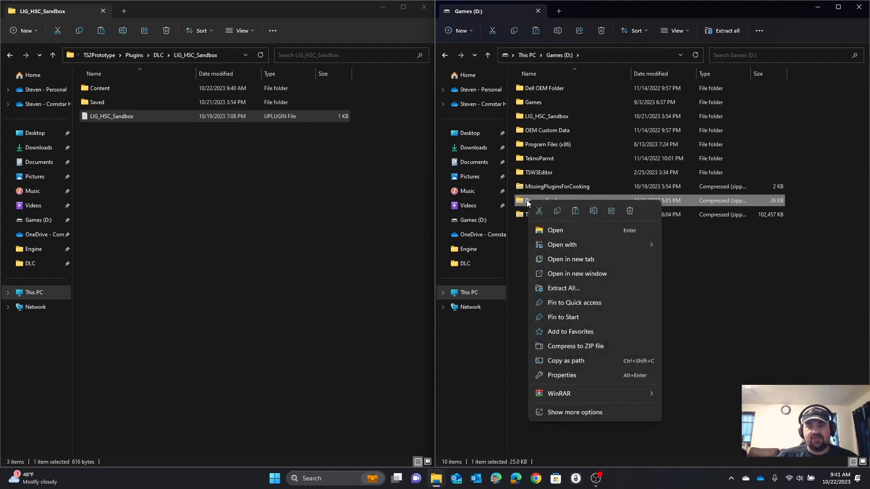
{"action": "left_click", "coordinate": [595, 287]}
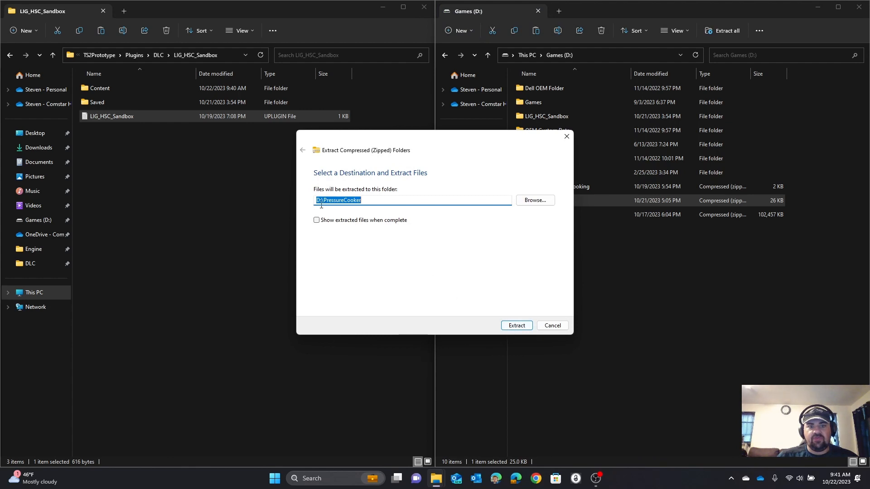
{"action": "left_click", "coordinate": [517, 325]}
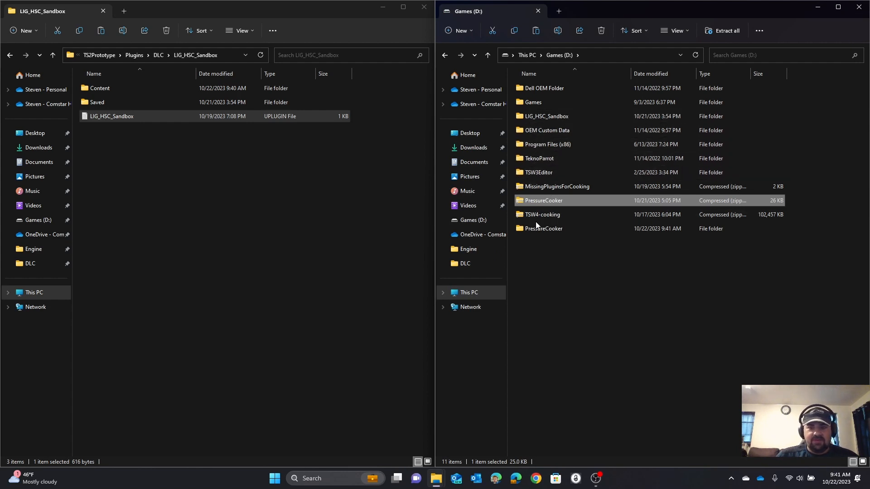
Step: Duplicate the three Your_Plugin_Name batch files (Cook, Process-Package and SimulateTimeTables) within the extracted D:\PressureCooker folder
{"action": "mouse_move", "coordinate": [540, 230]}
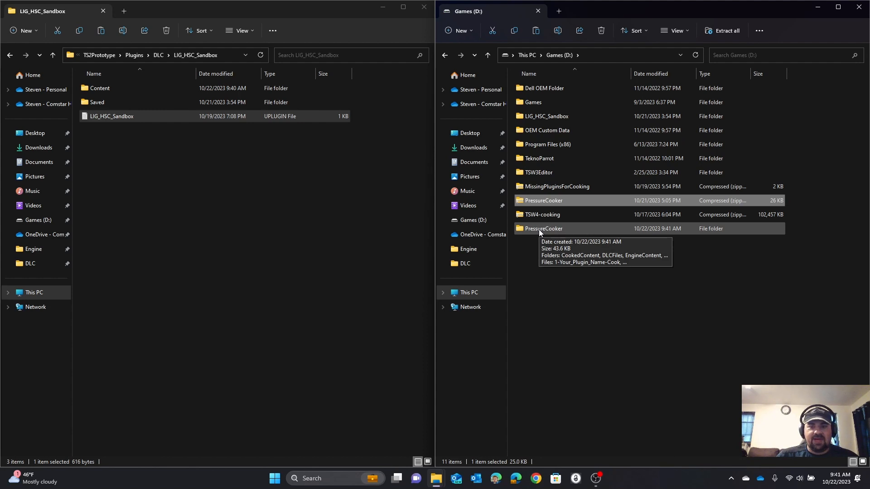
{"action": "double_click", "coordinate": [539, 229]}
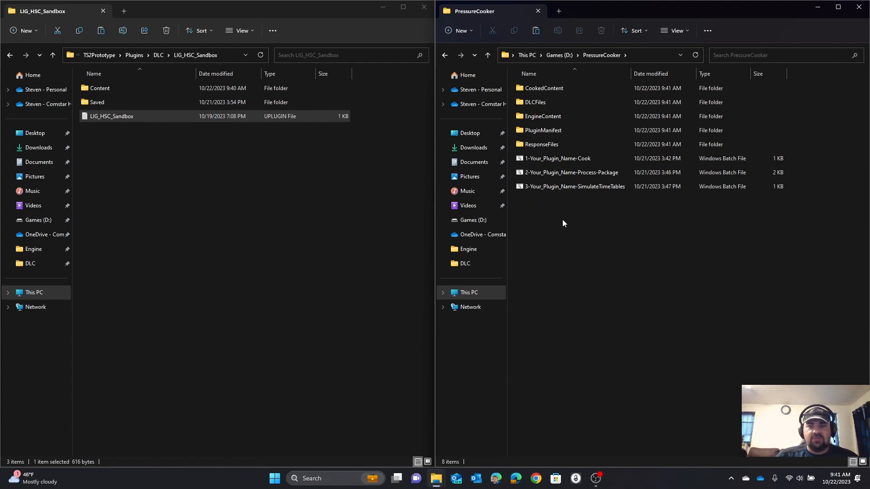
{"action": "left_click_drag", "start_coordinate": [562, 219], "coordinate": [532, 158]}
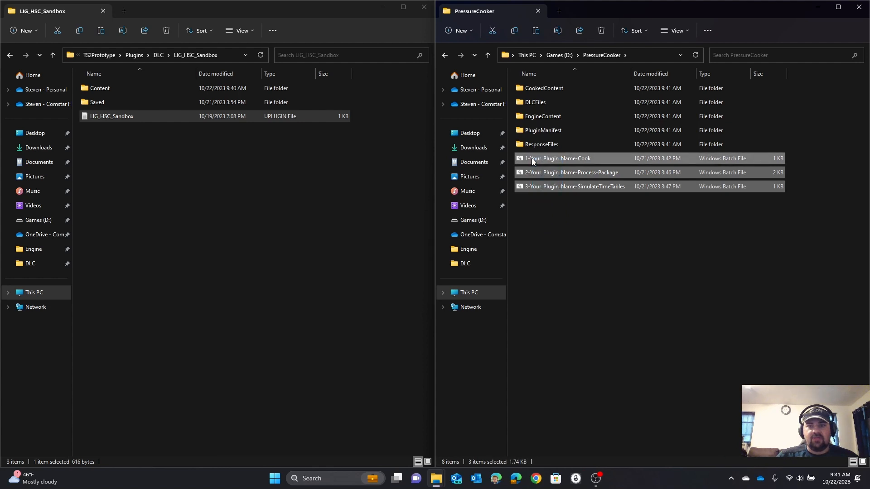
{"action": "right_click", "coordinate": [531, 159]}
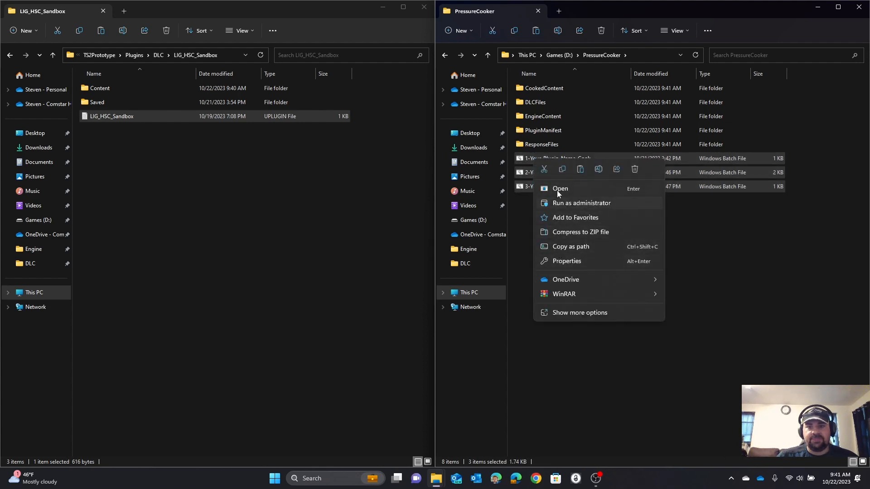
{"action": "left_click", "coordinate": [562, 170]}
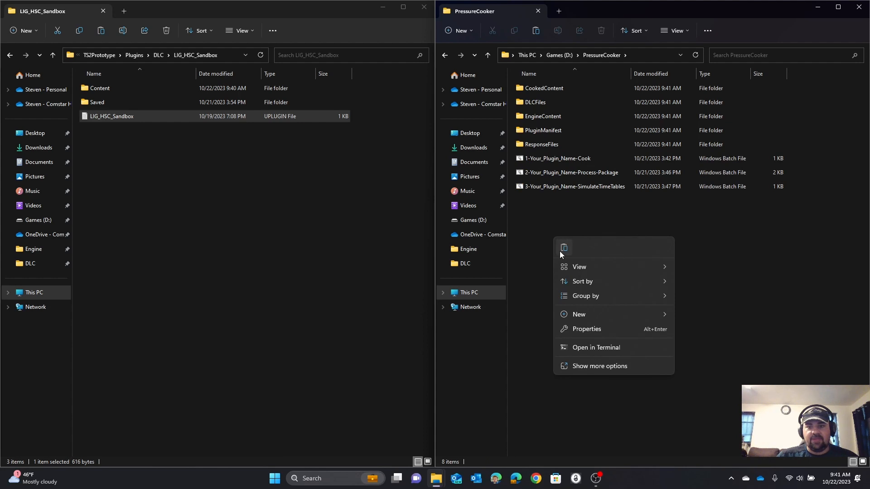
{"action": "left_click", "coordinate": [563, 249]}
{"action": "left_click", "coordinate": [576, 281]}
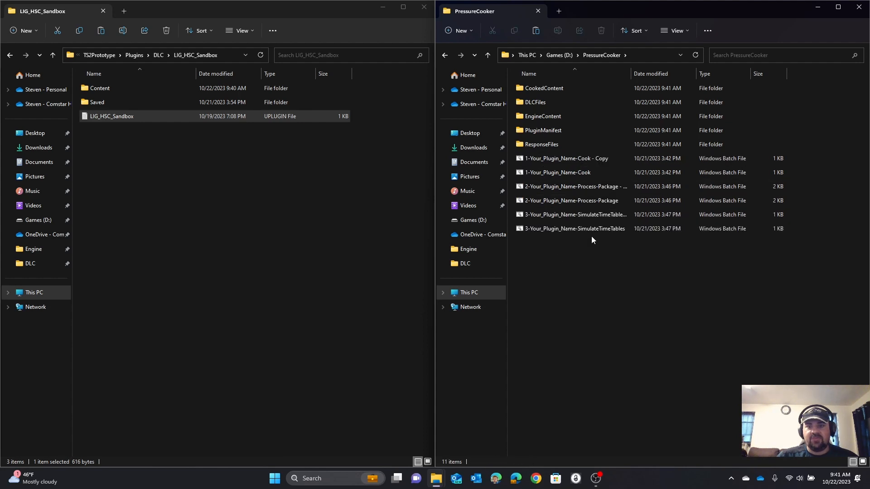
Step: Duplicate the Your_Plugin_Name folder inside PressureCooker's CookedContent folder
{"action": "double_click", "coordinate": [527, 90]}
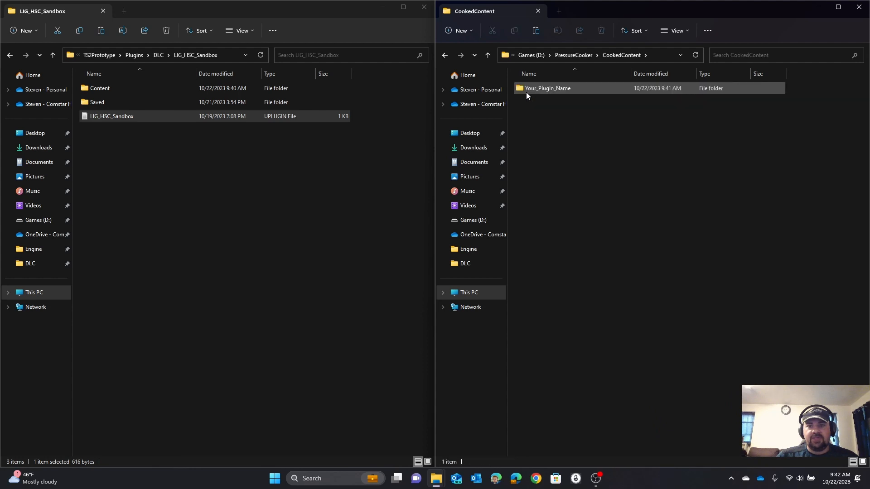
{"action": "right_click", "coordinate": [532, 91]}
{"action": "left_click", "coordinate": [557, 103]}
{"action": "right_click", "coordinate": [559, 132]}
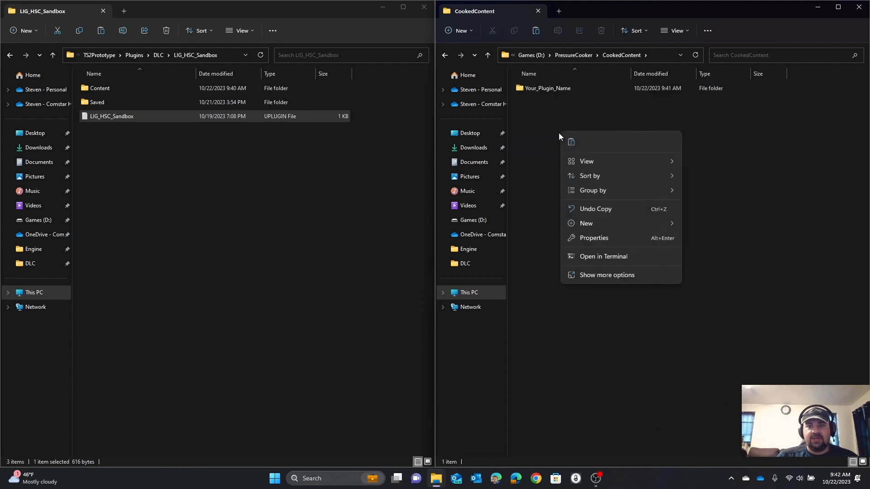
{"action": "left_click", "coordinate": [567, 143]}
{"action": "left_click", "coordinate": [566, 143]}
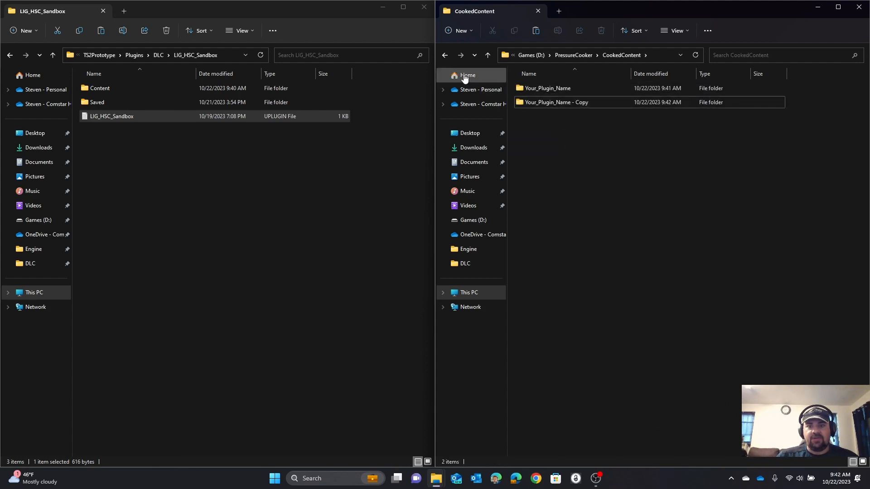
Step: Duplicate the Your_Plugin_Name DLC file inside PressureCooker's DLCFiles folder
{"action": "left_click", "coordinate": [447, 54]}
{"action": "double_click", "coordinate": [519, 104]}
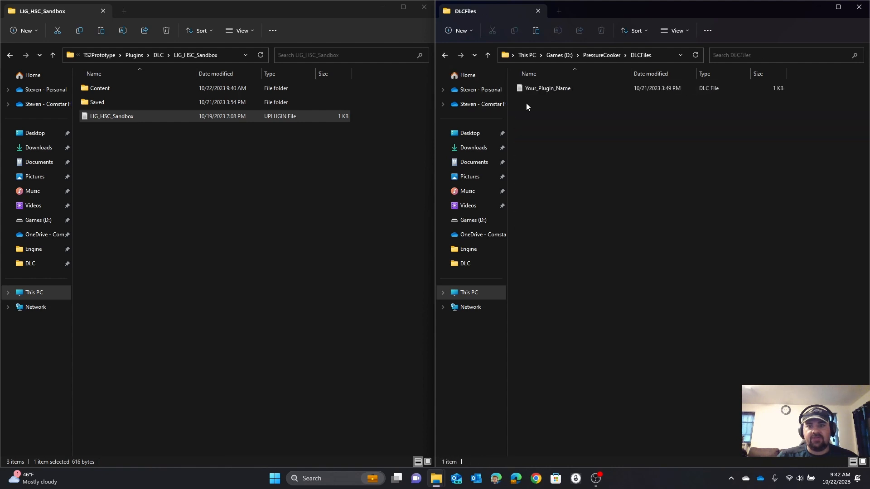
{"action": "right_click", "coordinate": [533, 92]}
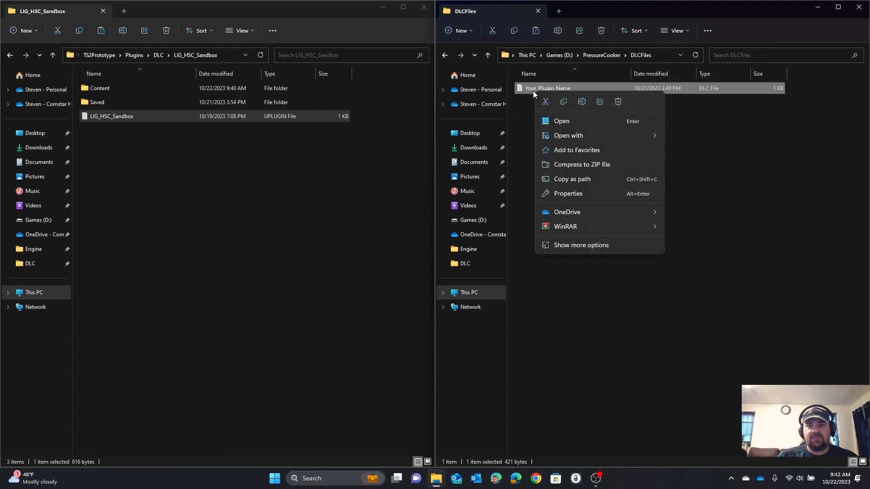
{"action": "left_click", "coordinate": [565, 104]}
{"action": "right_click", "coordinate": [559, 130]}
{"action": "left_click", "coordinate": [567, 142]}
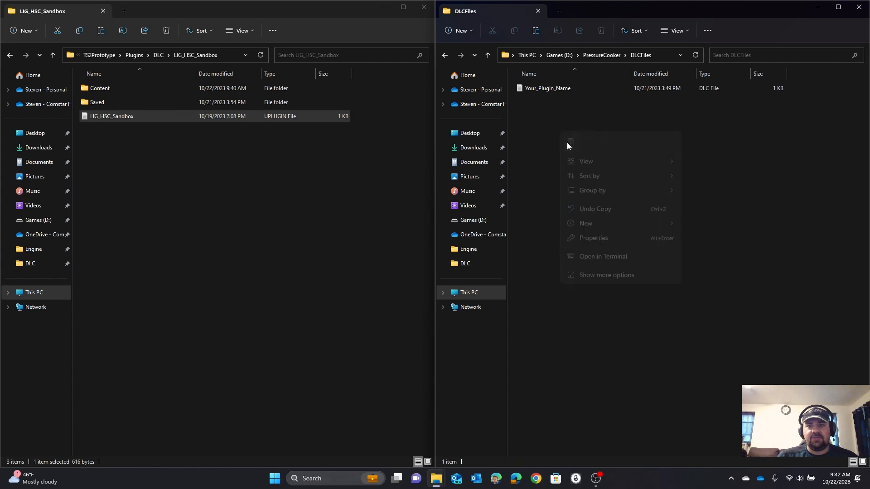
Step: Duplicate the Your_Plugin_Name.upluginmanifest file inside PressureCooker's PluginManifest folder
{"action": "left_click", "coordinate": [444, 55]}
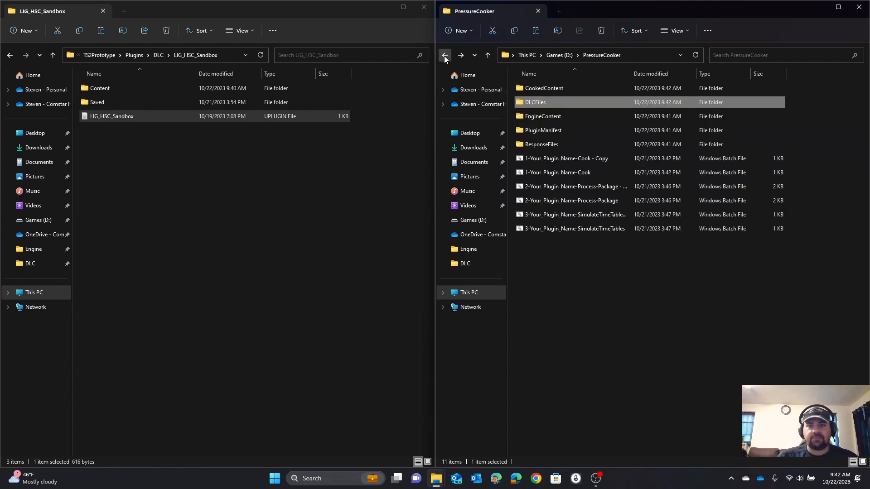
{"action": "left_click", "coordinate": [535, 121]}
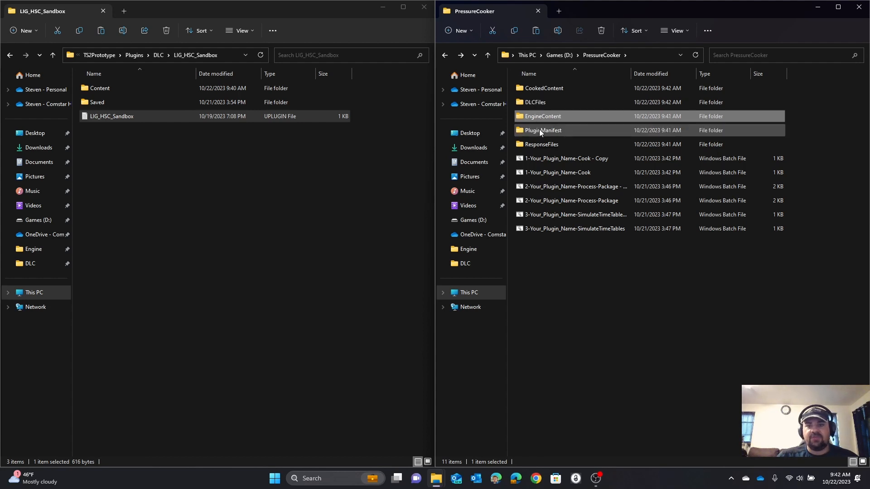
{"action": "left_click", "coordinate": [539, 129]}
{"action": "double_click", "coordinate": [539, 130]}
{"action": "right_click", "coordinate": [537, 91]}
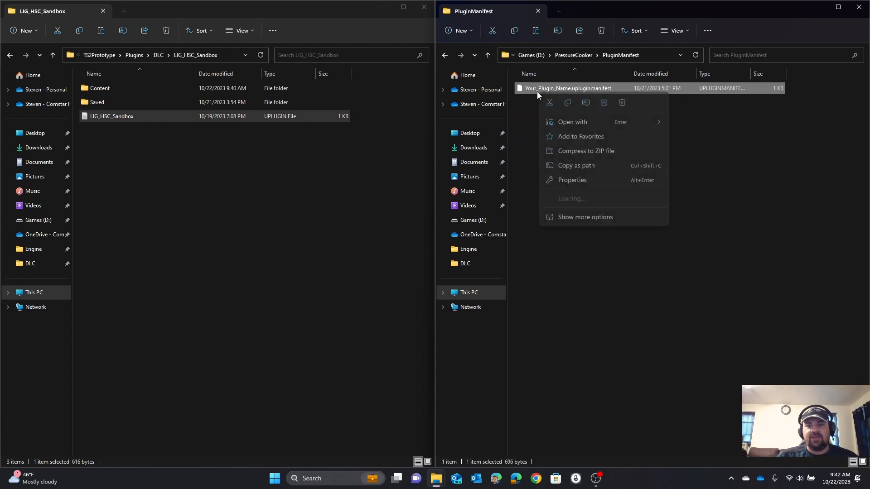
{"action": "left_click", "coordinate": [568, 107]}
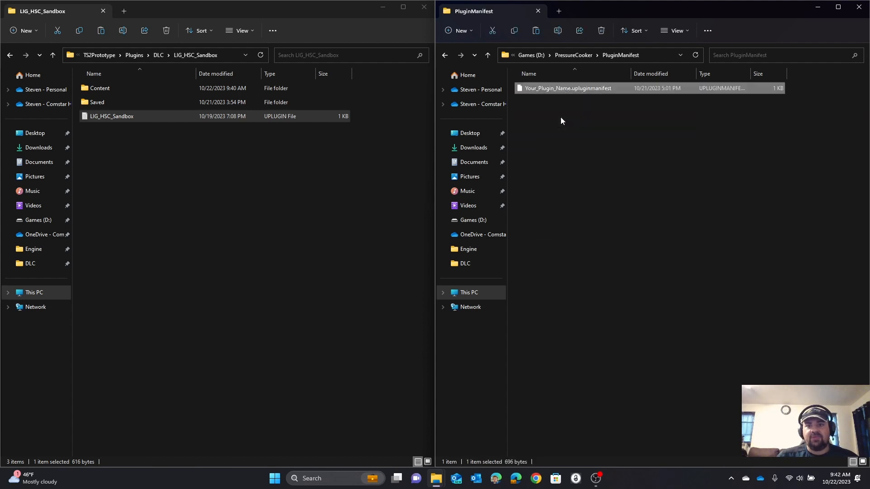
{"action": "right_click", "coordinate": [556, 128]}
{"action": "left_click", "coordinate": [569, 138]}
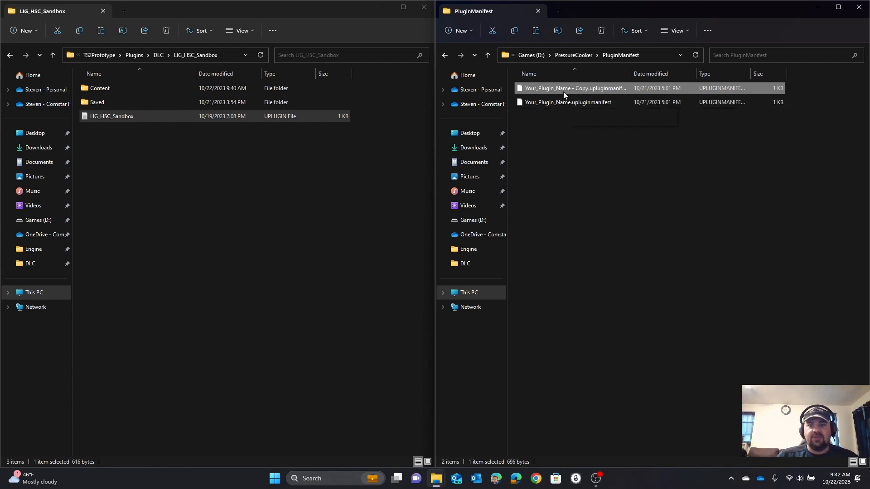
Step: Duplicate the Your_Plugin_Name_pak text file inside PressureCooker's ResponseFiles folder
{"action": "left_click", "coordinate": [445, 56]}
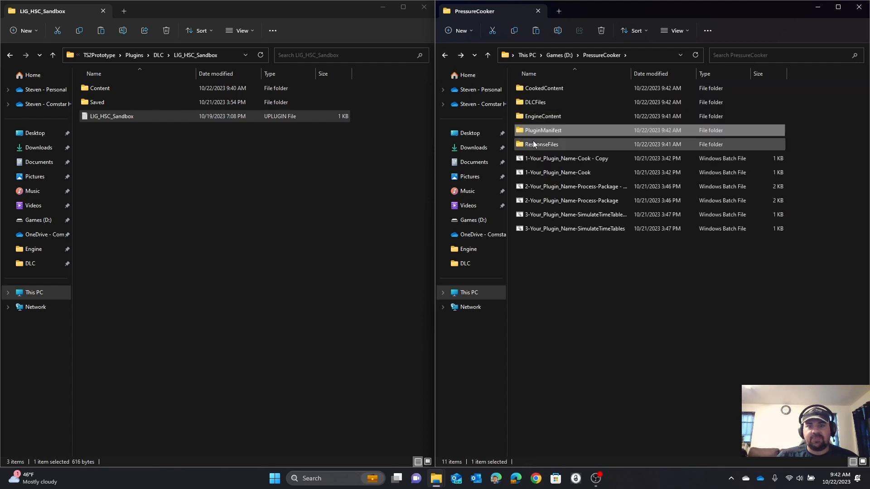
{"action": "double_click", "coordinate": [535, 144]}
{"action": "right_click", "coordinate": [527, 90]}
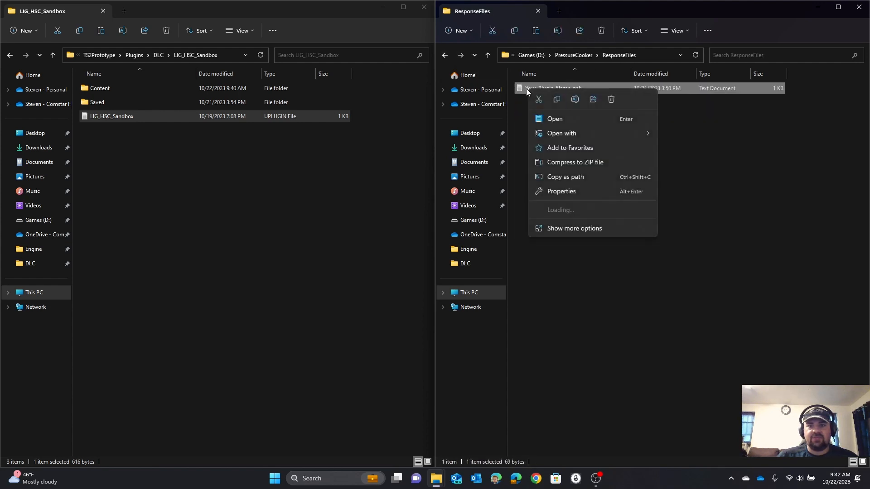
{"action": "left_click", "coordinate": [556, 101]}
{"action": "right_click", "coordinate": [558, 131]}
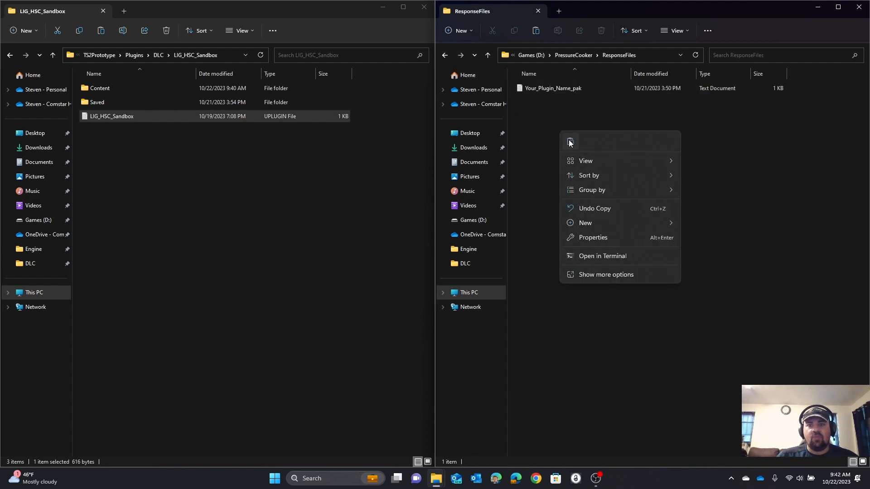
{"action": "left_click", "coordinate": [569, 140]}
{"action": "left_click", "coordinate": [569, 141]}
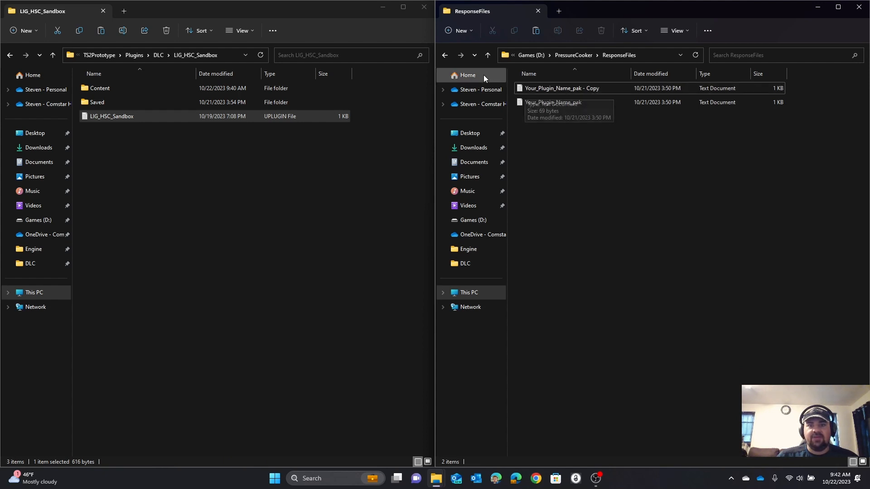
Step: Copy the name LIG_HSC_Sandbox from the mod folder's path and rename CookedContent's Your_Plugin_Name - Copy folder to it
{"action": "left_click", "coordinate": [563, 57]}
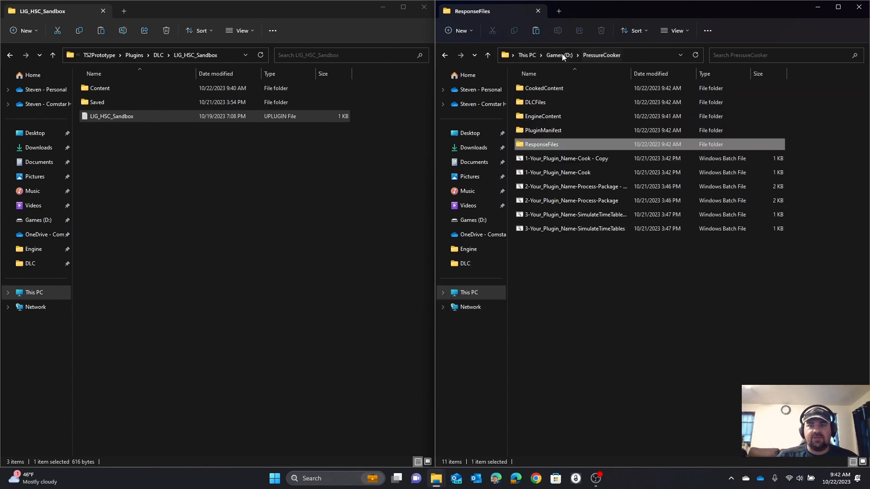
{"action": "double_click", "coordinate": [542, 89]}
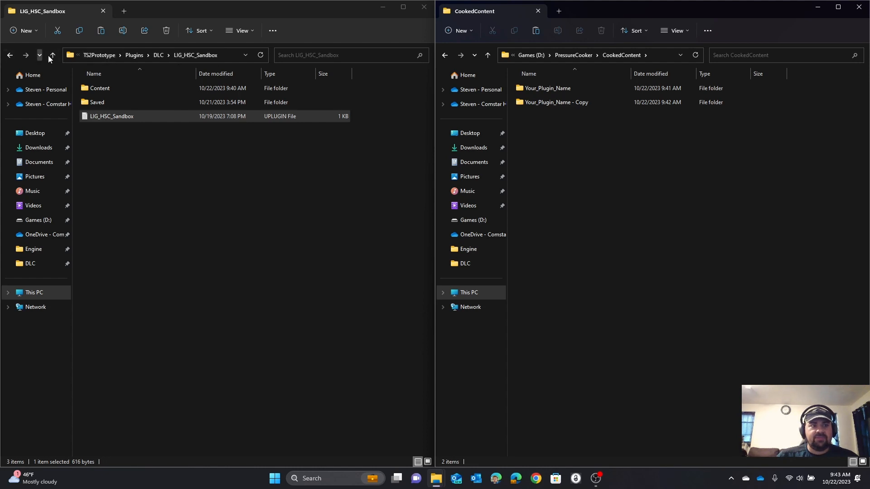
{"action": "left_click", "coordinate": [70, 56]}
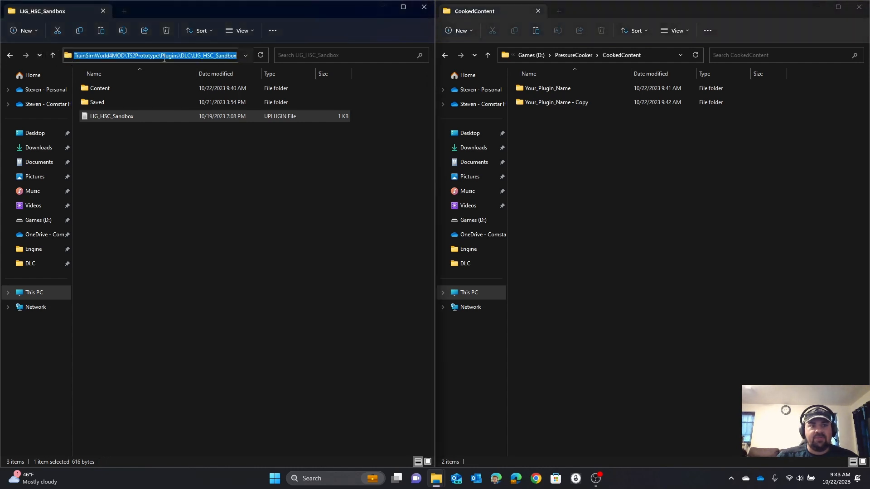
{"action": "left_click", "coordinate": [196, 54]}
{"action": "left_click_drag", "start_coordinate": [193, 55], "coordinate": [237, 56]}
{"action": "right_click", "coordinate": [228, 56]}
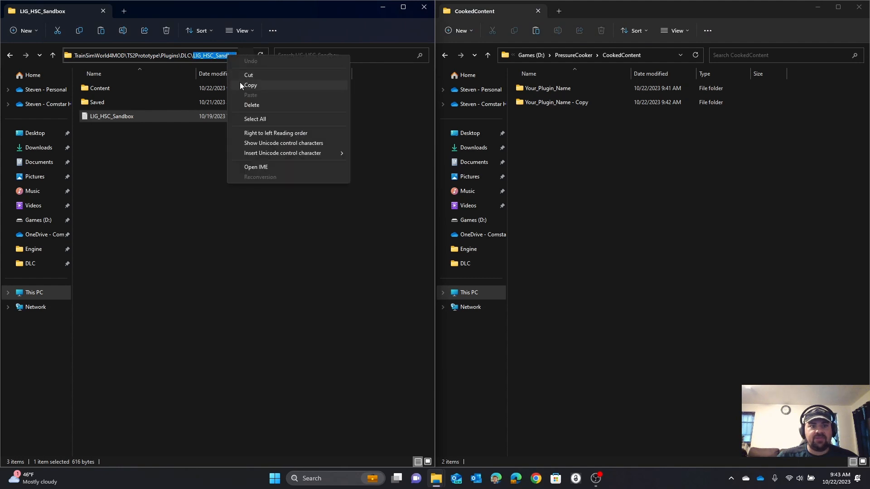
{"action": "left_click", "coordinate": [241, 83]}
{"action": "right_click", "coordinate": [545, 102]}
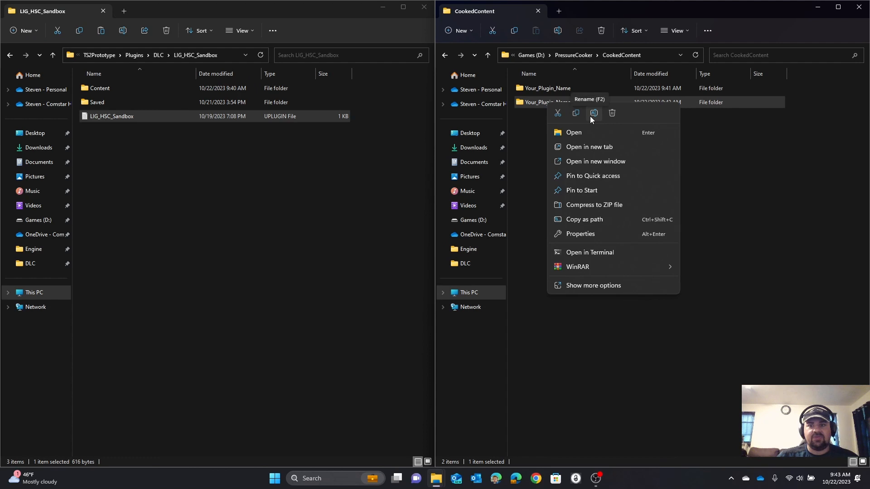
{"action": "left_click", "coordinate": [591, 116]}
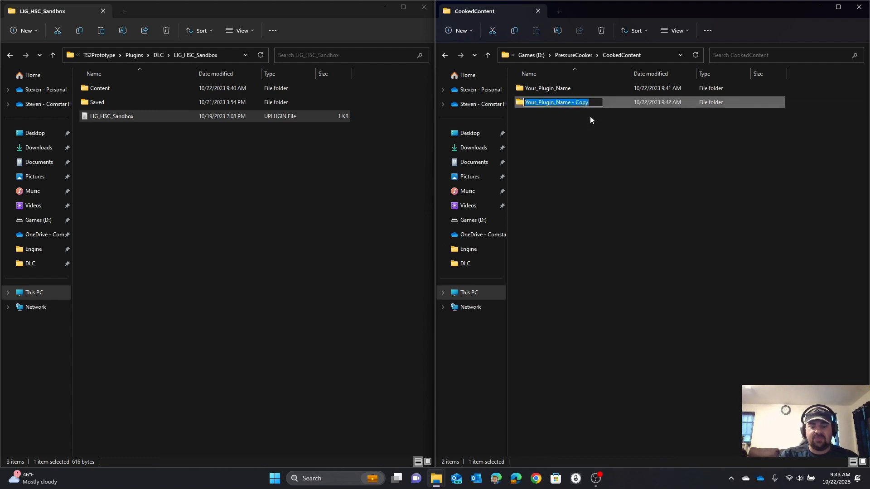
{"action": "key", "text": "ctrl+v"}
{"action": "key", "text": "Return"}
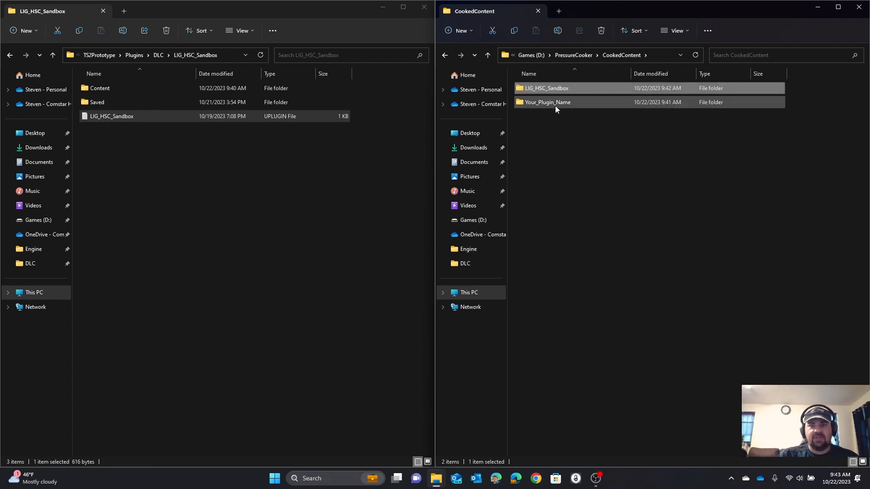
Step: Rename the Your_Plugin_Name folder under CookedContent\LIG_HSC_Sandbox\TS2Prototype\Plugins\DLC to LIG_HSC_Sandbox
{"action": "double_click", "coordinate": [525, 90]}
{"action": "double_click", "coordinate": [528, 90]}
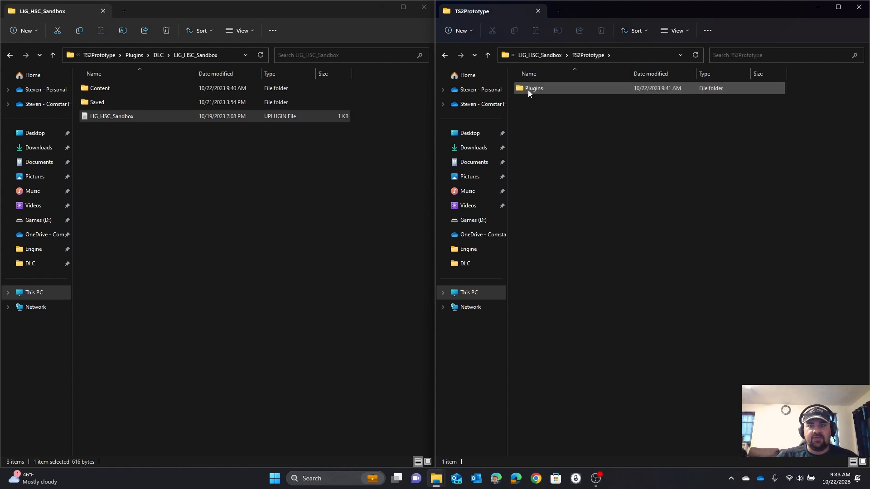
{"action": "double_click", "coordinate": [528, 90]}
{"action": "double_click", "coordinate": [529, 90]}
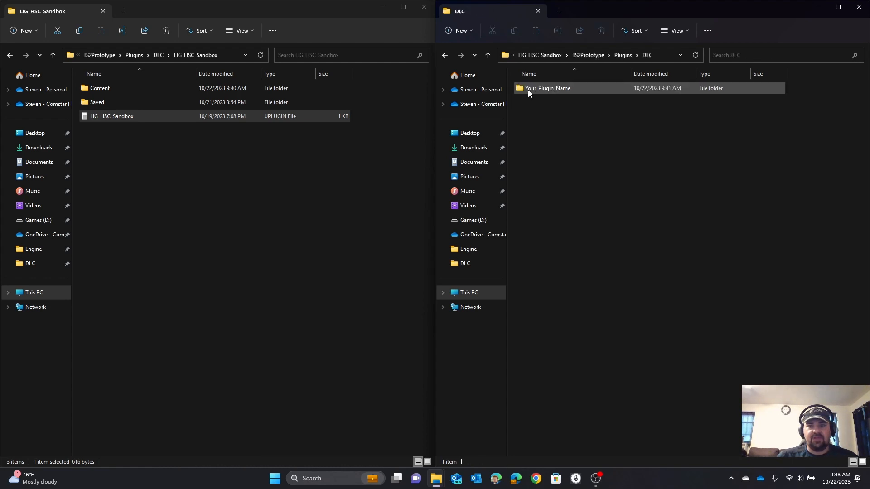
{"action": "right_click", "coordinate": [528, 93]}
{"action": "left_click", "coordinate": [576, 100]}
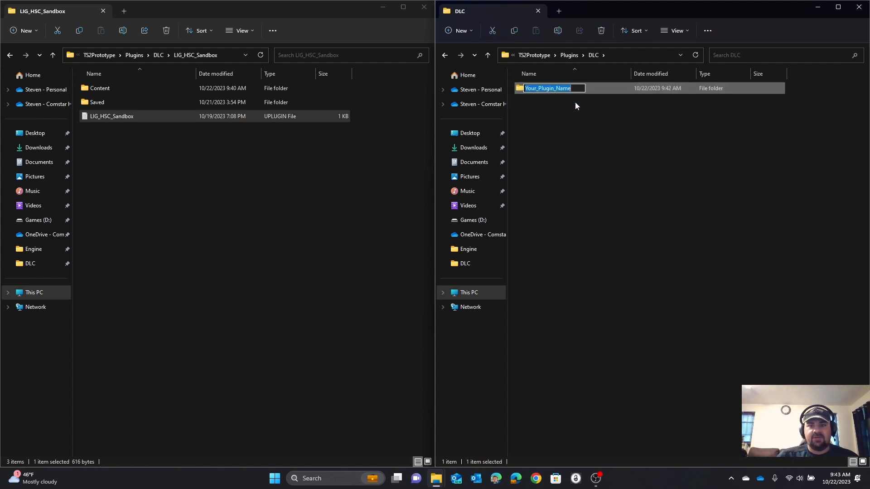
{"action": "key", "text": "ctrl+v"}
{"action": "key", "text": "Return"}
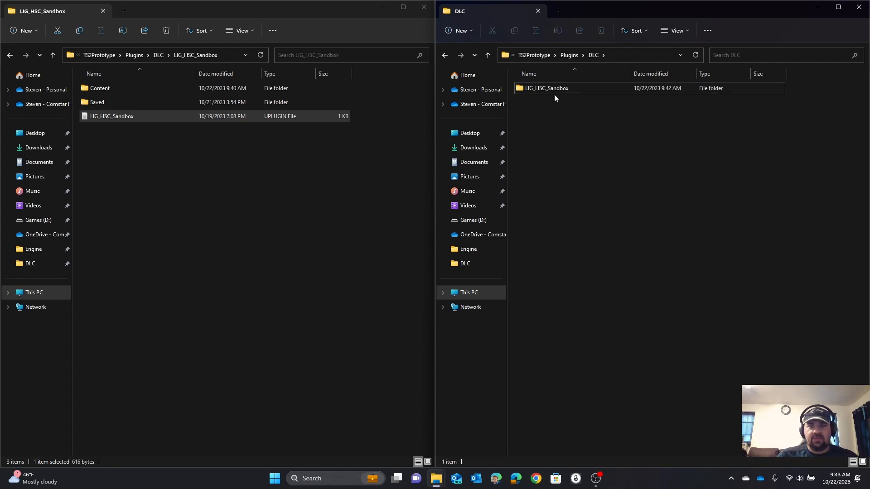
Step: Check the Content folder inside the renamed DLC\LIG_HSC_Sandbox folder and return to CookedContent
{"action": "double_click", "coordinate": [553, 93]}
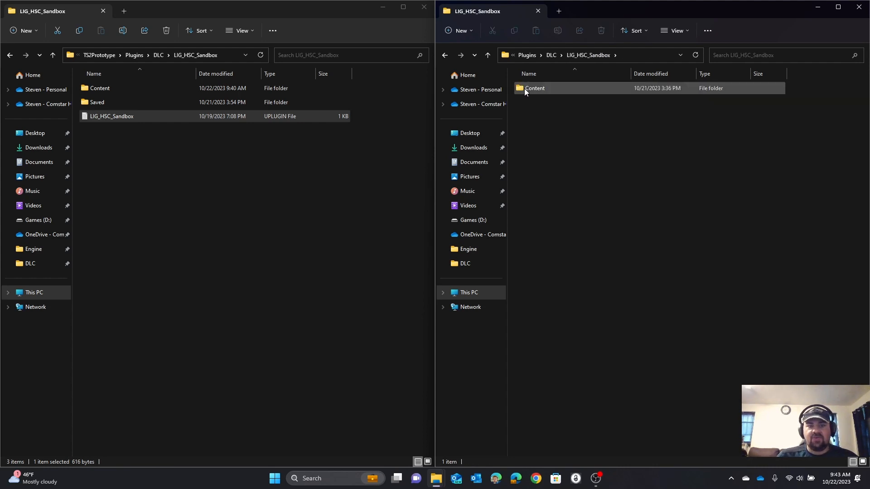
{"action": "double_click", "coordinate": [524, 91]}
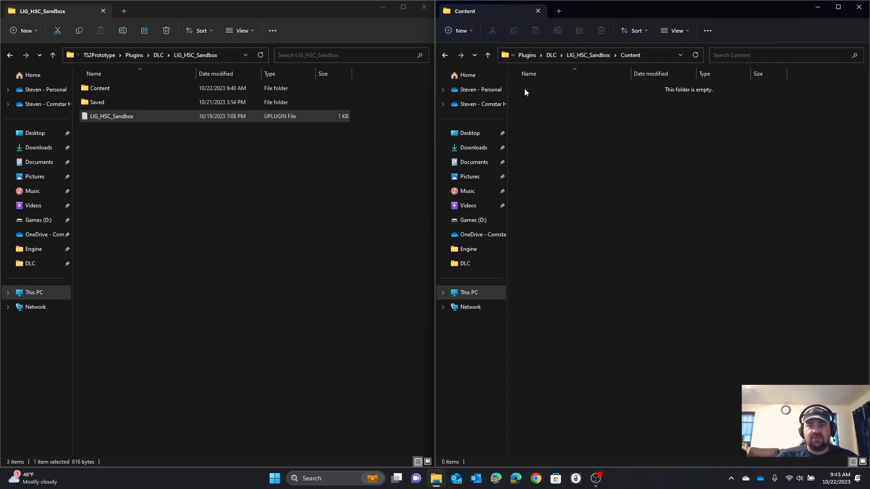
{"action": "left_click", "coordinate": [527, 55]}
{"action": "left_click", "coordinate": [528, 55]}
{"action": "left_click", "coordinate": [528, 55]}
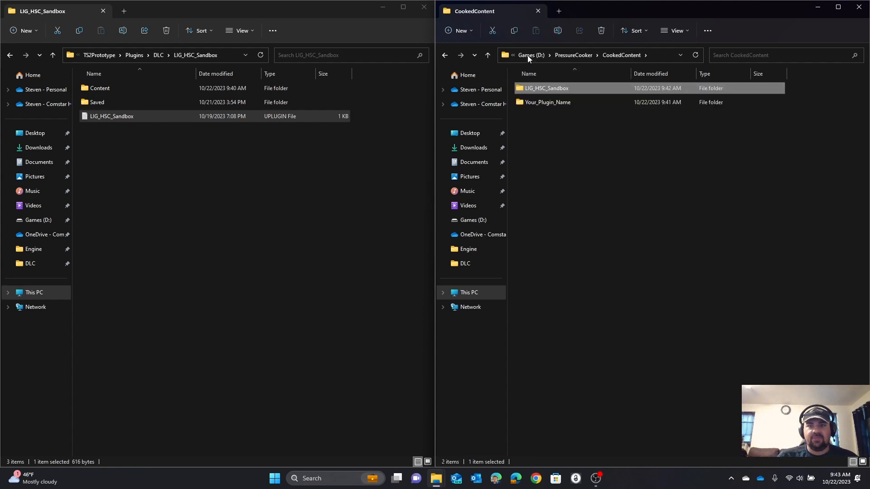
Step: Rename the Your_Plugin_Name - Copy DLC file in PressureCooker's DLCFiles folder to LIG_HSC_Sandbox
{"action": "left_click", "coordinate": [574, 58]}
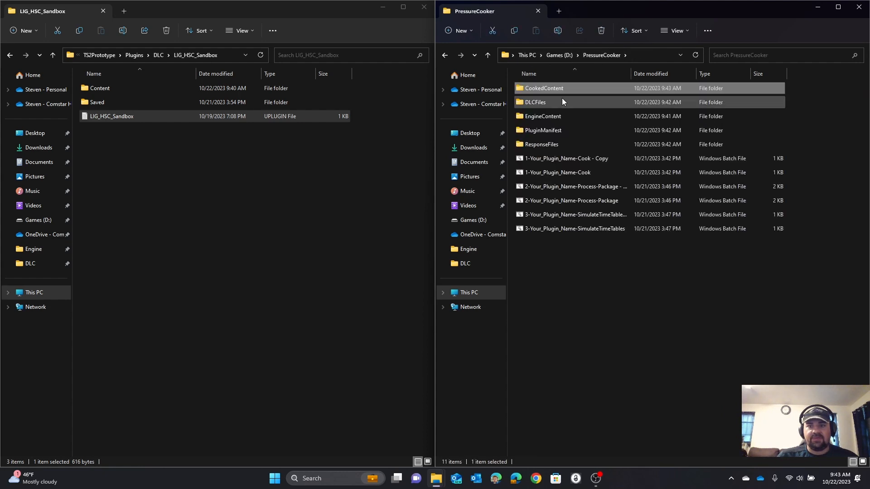
{"action": "double_click", "coordinate": [532, 107]}
{"action": "right_click", "coordinate": [534, 90]}
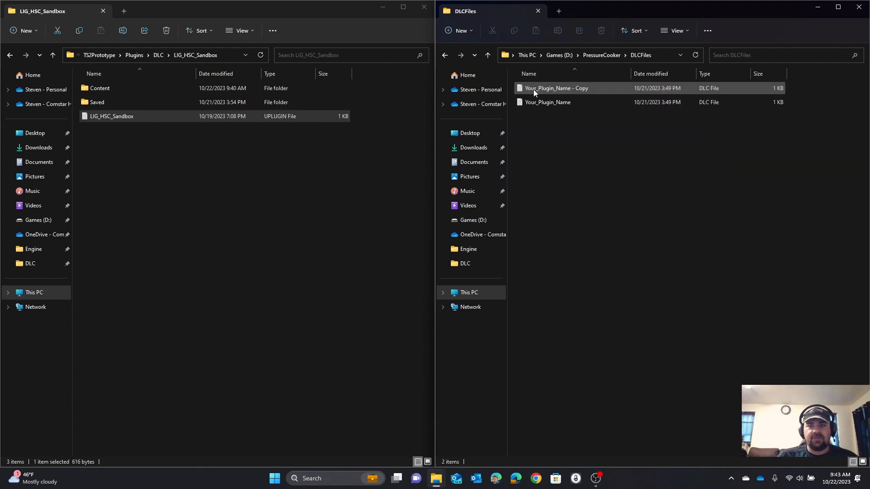
{"action": "left_click", "coordinate": [579, 101]}
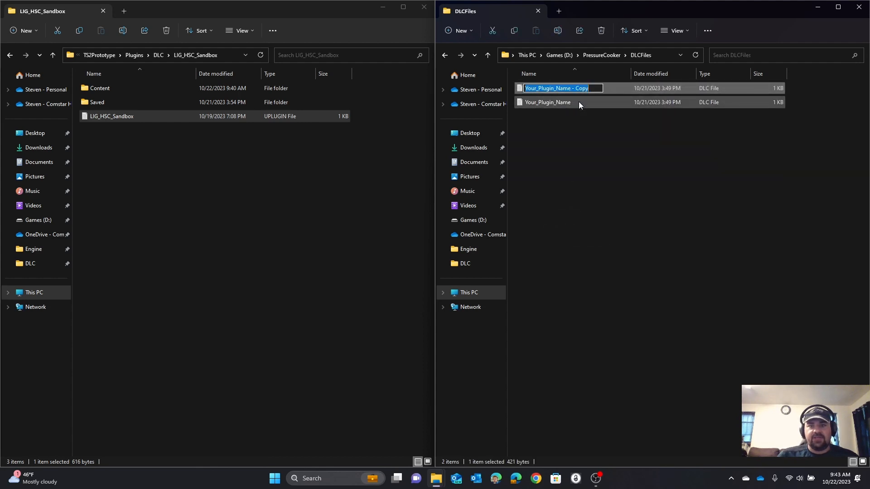
{"action": "key", "text": "ctrl+v"}
{"action": "key", "text": "Return"}
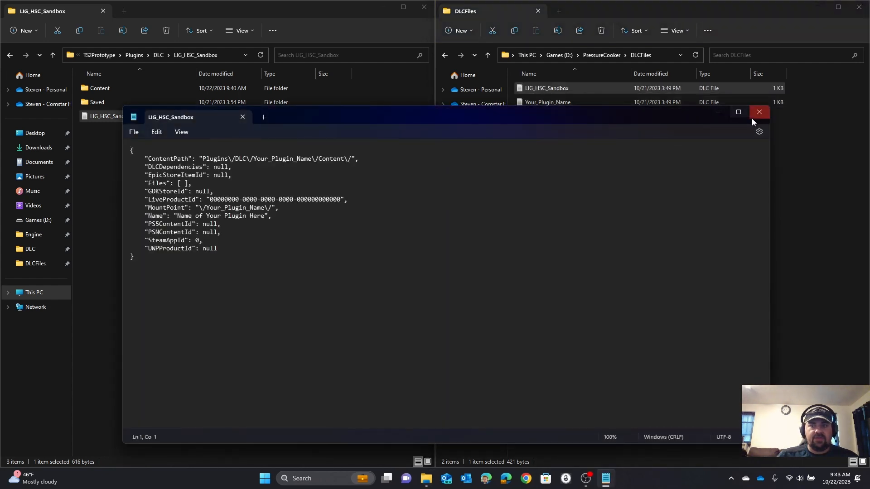
{"action": "left_click", "coordinate": [753, 116]}
Step: Open the LIG_HSC_Sandbox DLC file in Notepad++ and replace every Your_Plugin_Name with LIG_HSC_Sandbox
{"action": "right_click", "coordinate": [557, 91]}
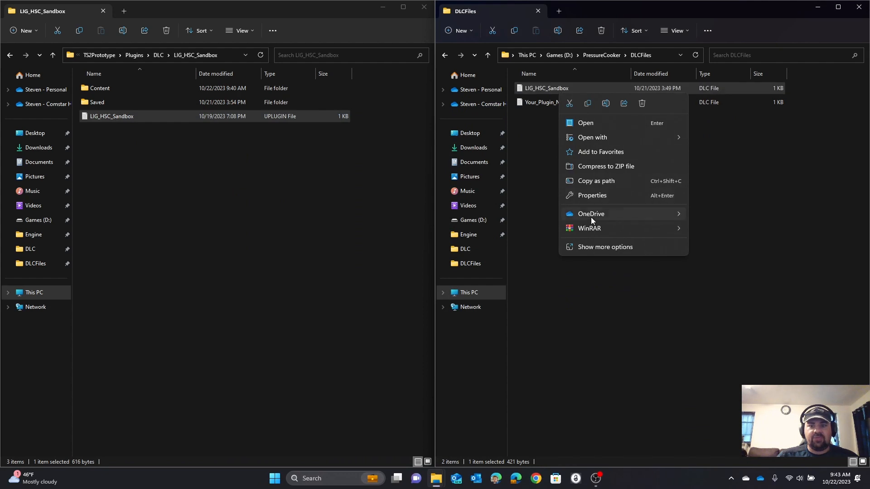
{"action": "left_click", "coordinate": [600, 245]}
{"action": "left_click", "coordinate": [635, 298]}
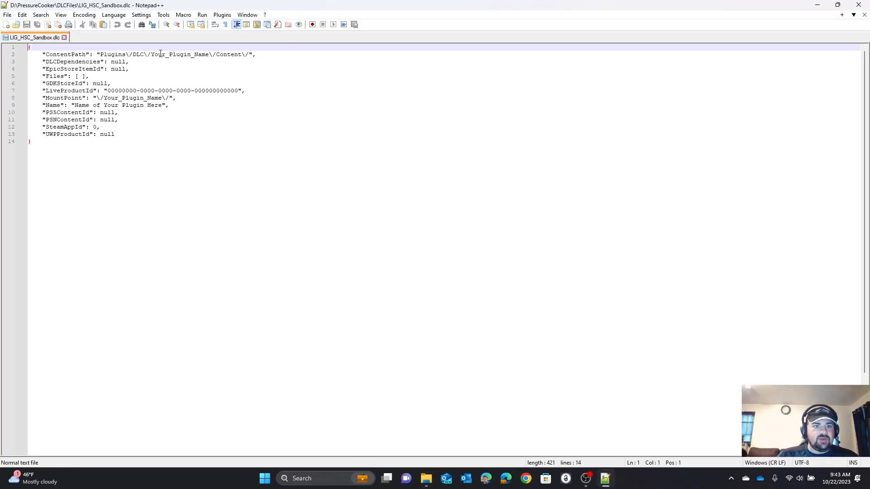
{"action": "double_click", "coordinate": [161, 54]}
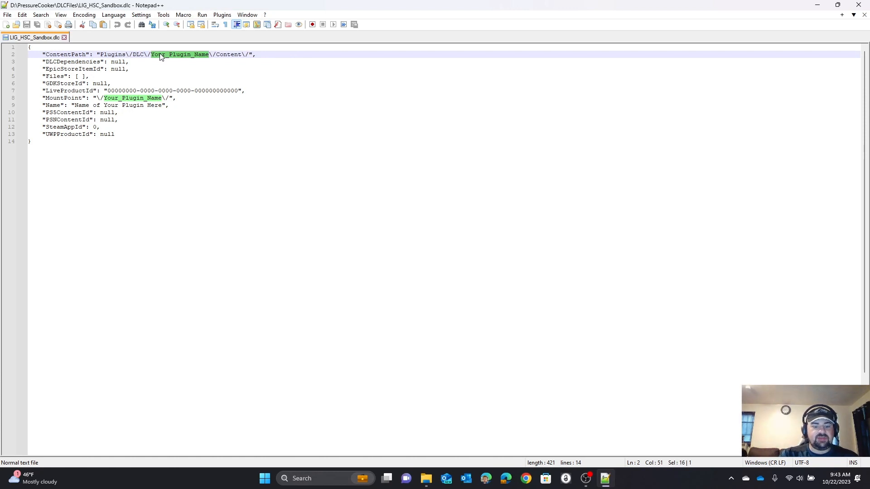
{"action": "key", "text": "ctrl+f"}
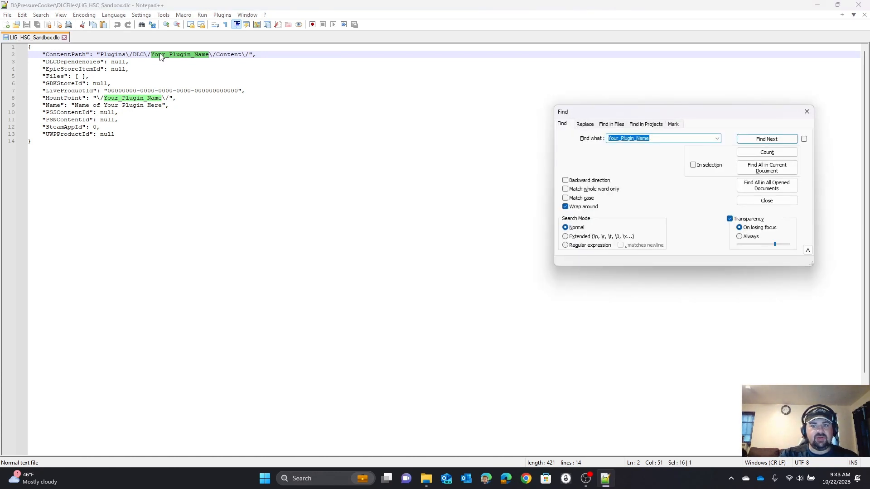
{"action": "left_click", "coordinate": [585, 124]}
{"action": "double_click", "coordinate": [615, 151]}
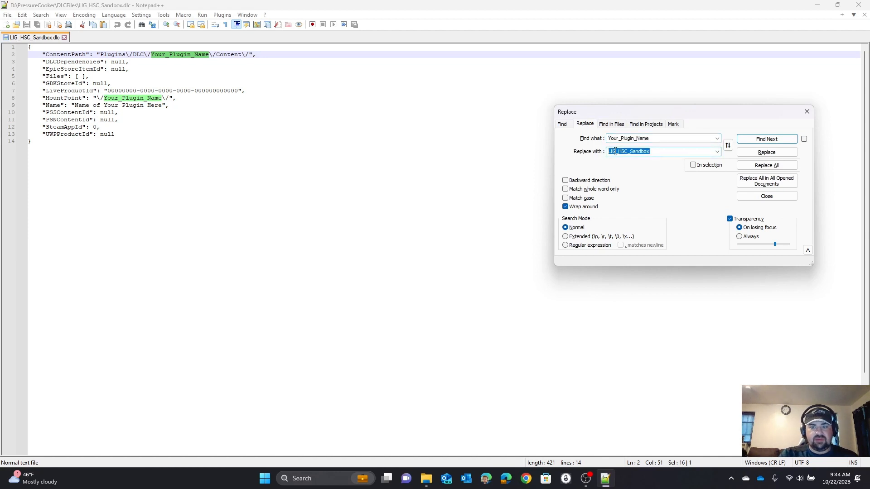
{"action": "left_click", "coordinate": [767, 165]}
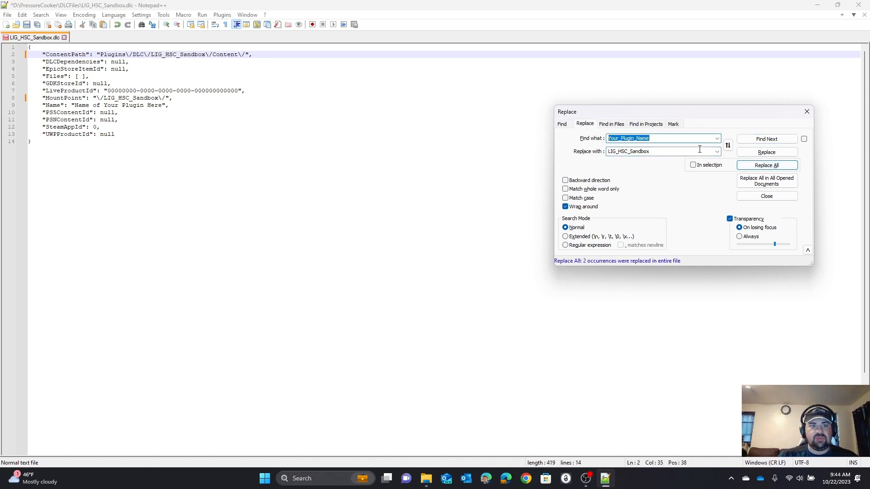
{"action": "left_click", "coordinate": [807, 112]}
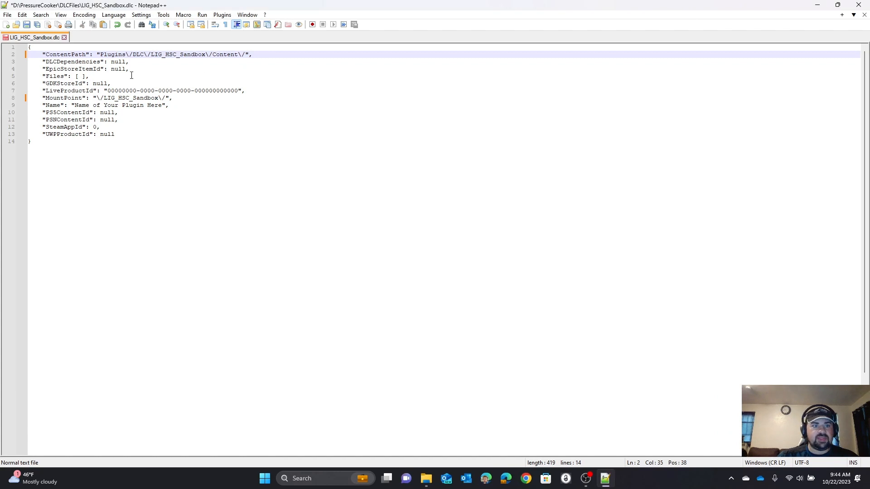
Step: Set the DLC file's "Name" value to "Horseshoe Curve Sandbos" and save the file
{"action": "left_click", "coordinate": [75, 104]}
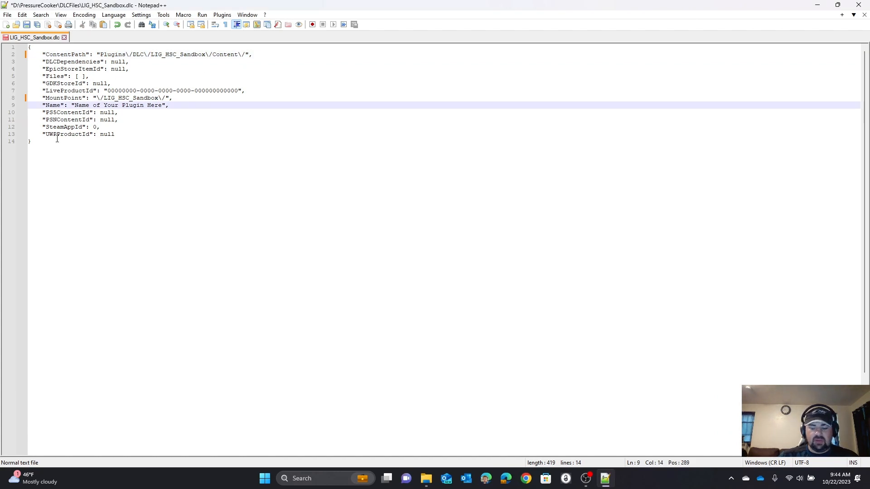
{"action": "key", "text": "shift+Right"}
{"action": "key", "text": "shift+Right"}
{"action": "key", "text": "shift+Right"}
{"action": "key", "text": "shift+Right"}
{"action": "key", "text": "shift+Right"}
{"action": "key", "text": "shift+Right"}
{"action": "key", "text": "shift+Right"}
{"action": "key", "text": "shift+Right"}
{"action": "key", "text": "shift+Right"}
{"action": "key", "text": "shift+Right"}
{"action": "key", "text": "shift+Right"}
{"action": "key", "text": "shift+Right"}
{"action": "key", "text": "shift+Right"}
{"action": "key", "text": "shift+Right"}
{"action": "key", "text": "shift+Right"}
{"action": "key", "text": "shift+Right"}
{"action": "key", "text": "shift+Right"}
{"action": "key", "text": "shift+Right"}
{"action": "key", "text": "shift+Right"}
{"action": "key", "text": "shift+Right"}
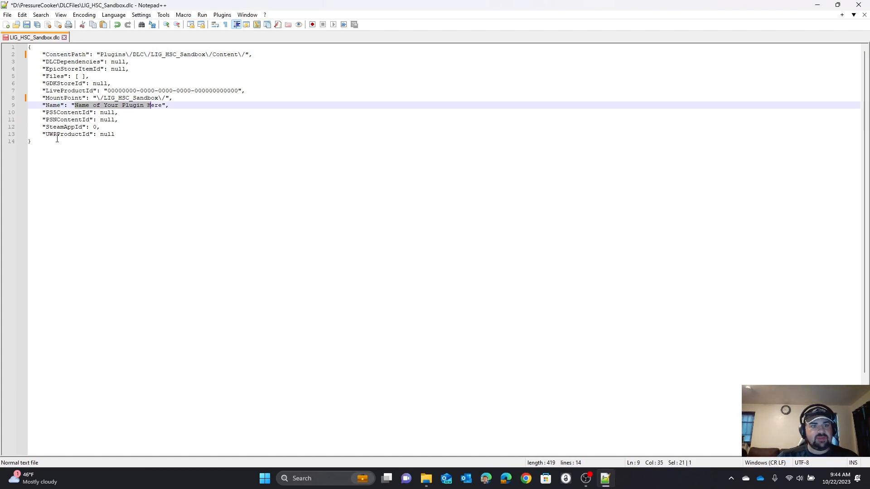
{"action": "key", "text": "shift+Right"}
{"action": "key", "text": "shift+Right"}
{"action": "key", "text": "shift+Right"}
{"action": "type", "text": "Horse"}
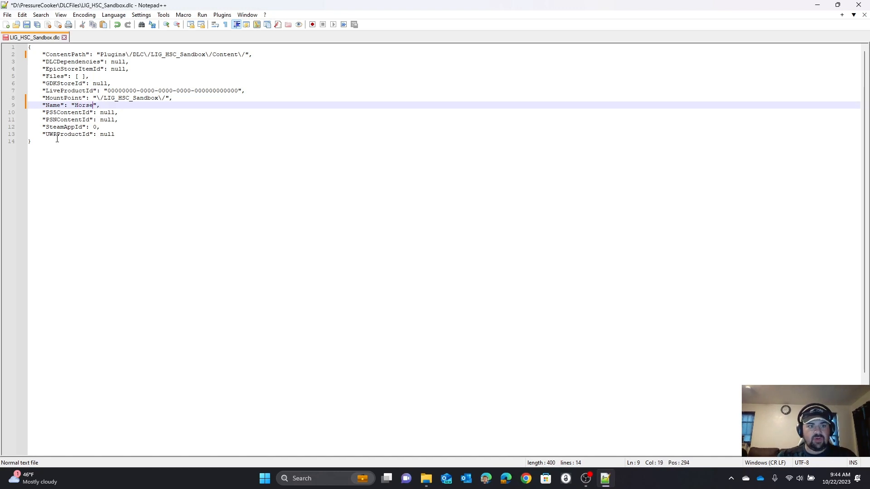
{"action": "type", "text": "shoe C"}
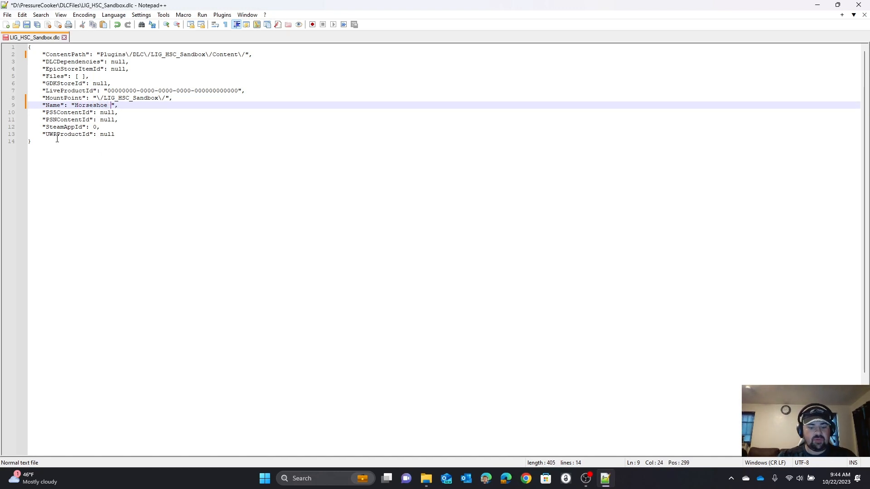
{"action": "type", "text": "urve "}
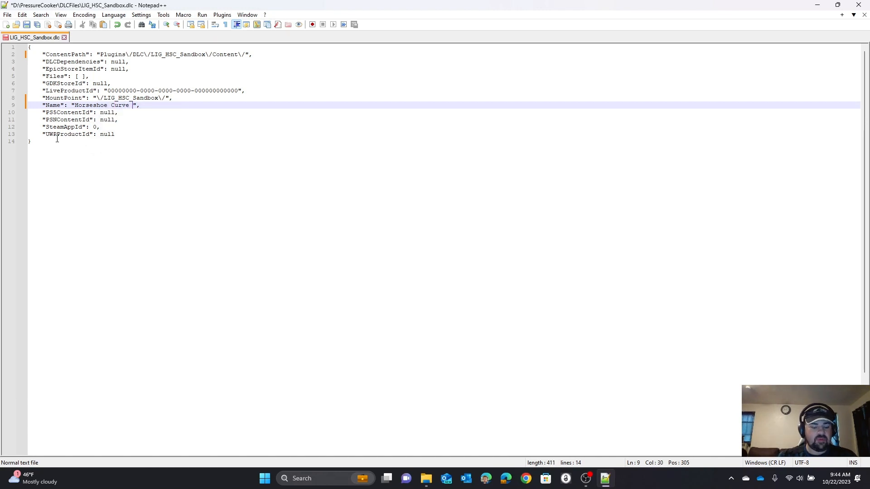
{"action": "type", "text": "Sandbos"}
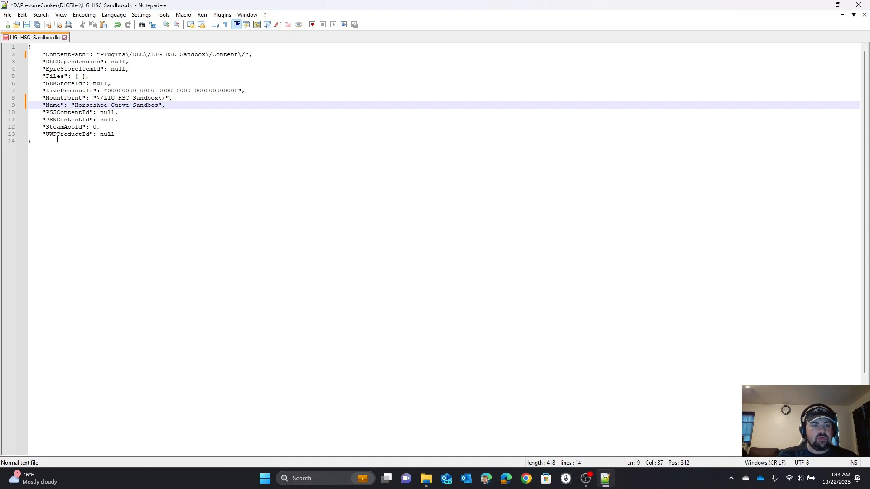
{"action": "left_click", "coordinate": [27, 25]}
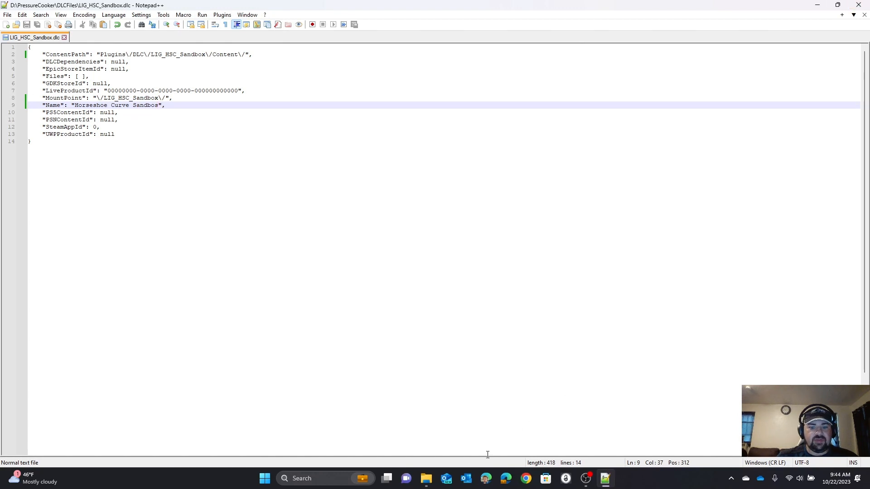
Step: Switch to File Explorer and rename the Your_Plugin_Name - Copy manifest in PressureCooker's PluginManifest folder to LIG_HSC_Sandbox.upluginmanifest
{"action": "mouse_move", "coordinate": [426, 479]}
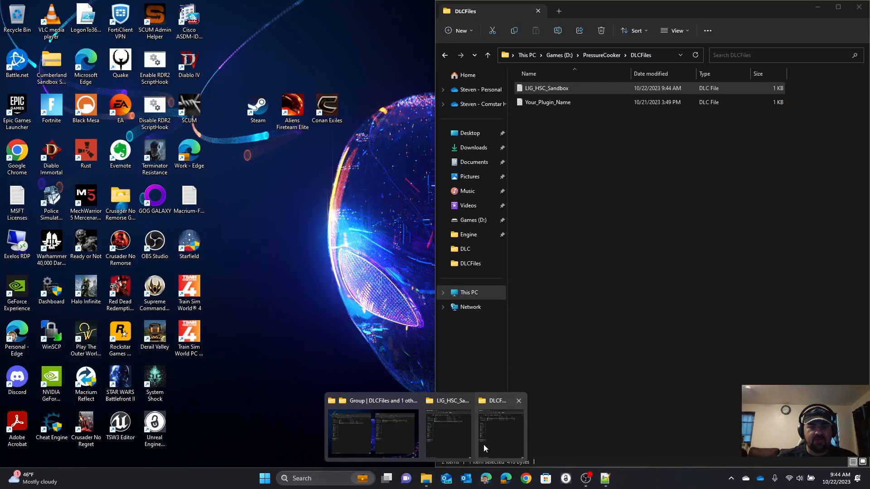
{"action": "left_click", "coordinate": [483, 444]}
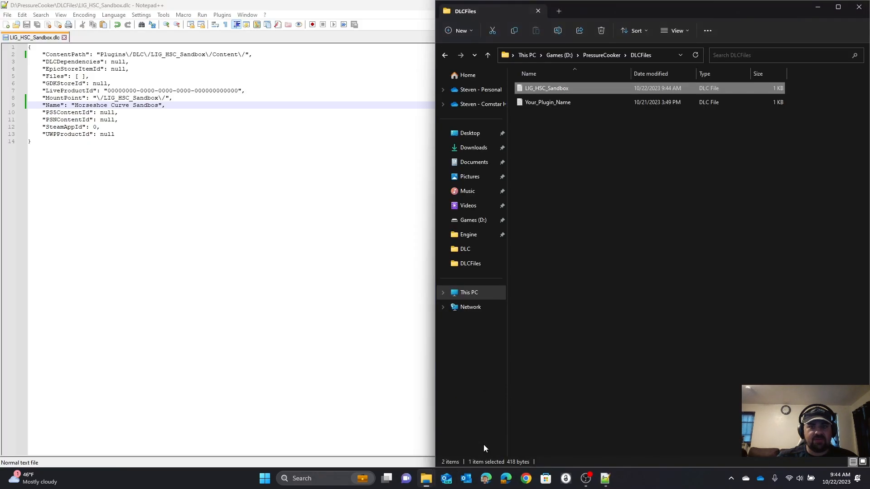
{"action": "left_click", "coordinate": [594, 56]}
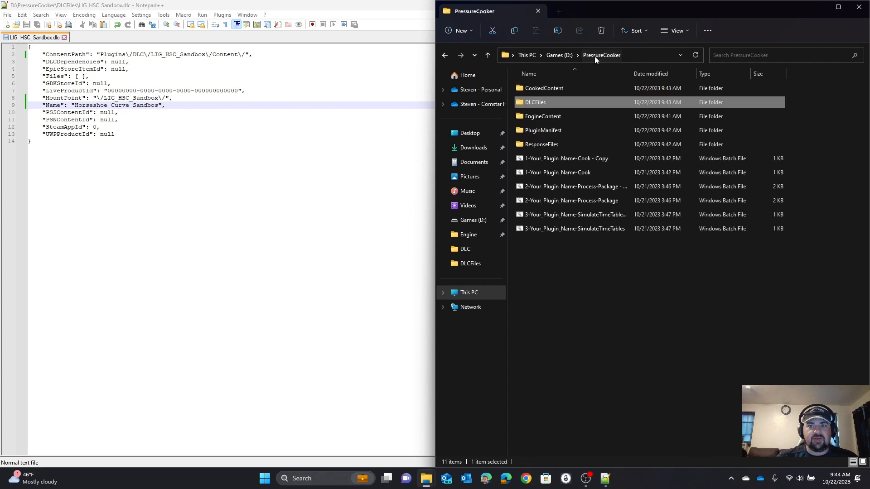
{"action": "double_click", "coordinate": [534, 132]}
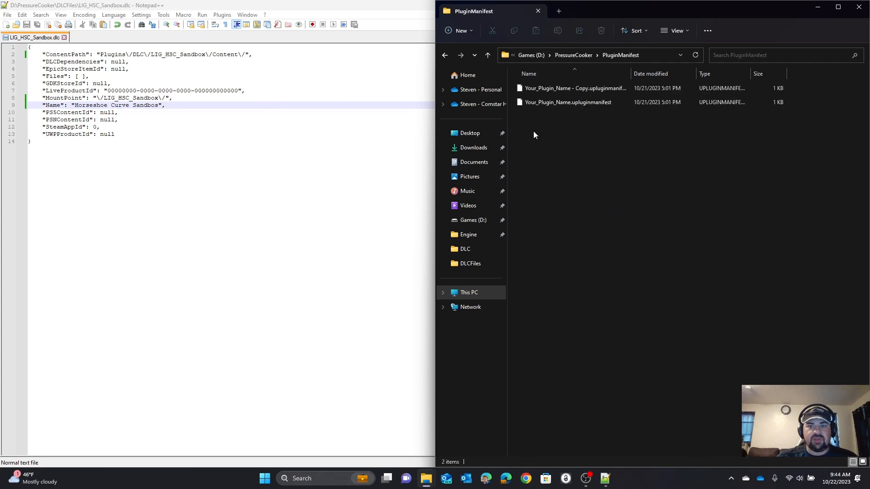
{"action": "right_click", "coordinate": [537, 91]}
{"action": "left_click", "coordinate": [585, 107]}
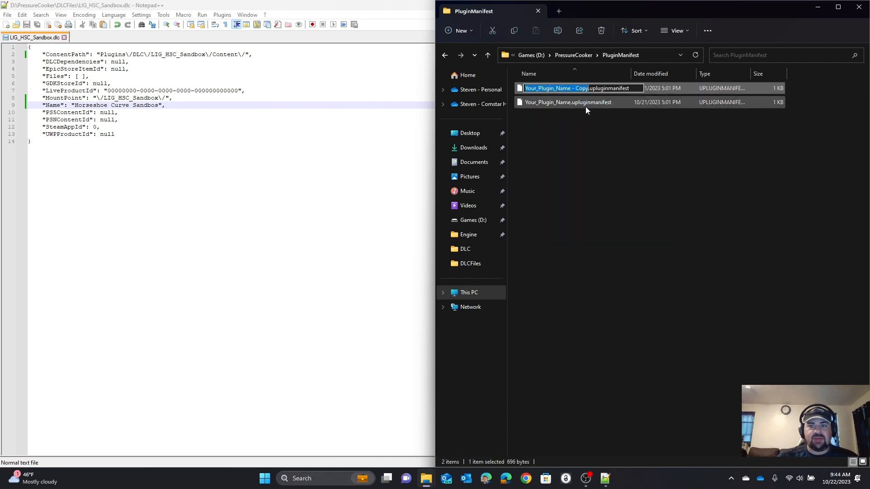
{"action": "key", "text": "ctrl+v"}
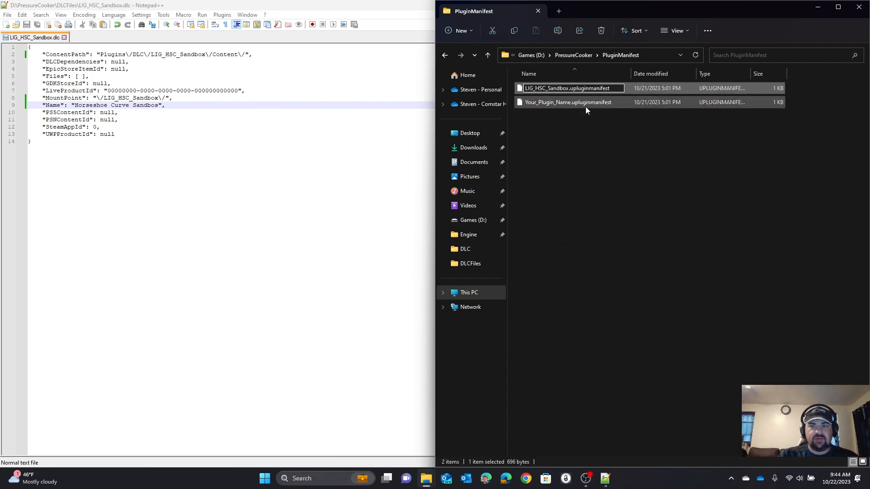
{"action": "key", "text": "Return"}
Step: Open LIG_HSC_Sandbox.upluginmanifest in Notepad++ and replace every Your_Plugin_Name with LIG_HSC_Sandbox
{"action": "right_click", "coordinate": [580, 89]}
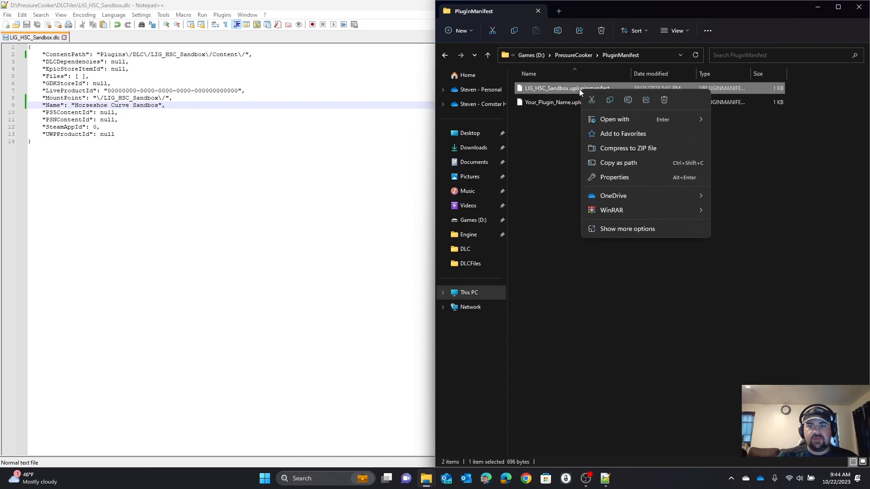
{"action": "left_click", "coordinate": [631, 227]}
{"action": "left_click", "coordinate": [654, 286]}
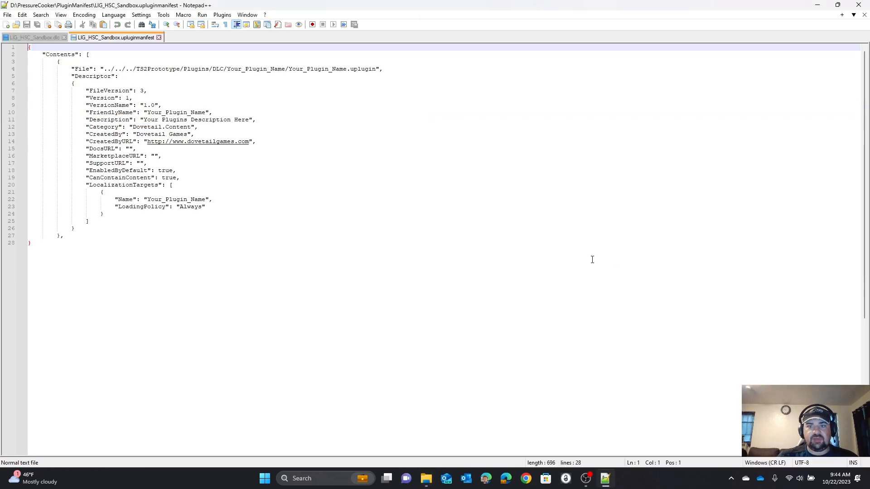
{"action": "double_click", "coordinate": [256, 69]}
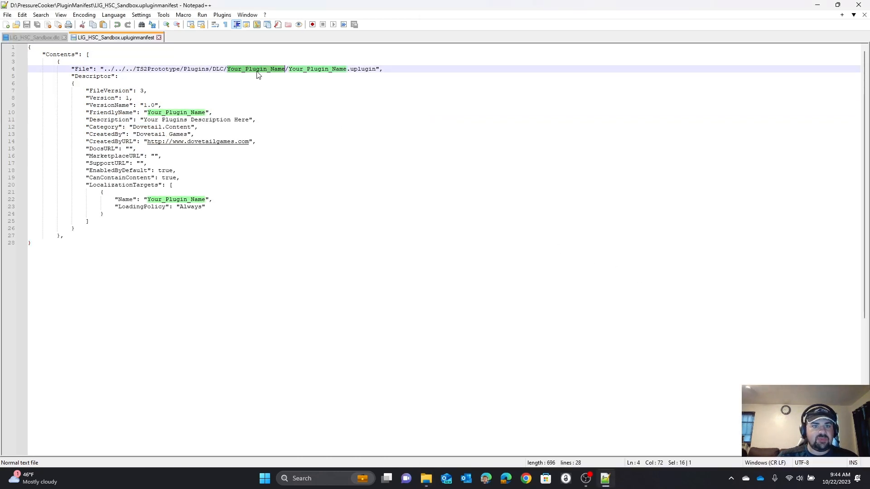
{"action": "key", "text": "ctrl+f"}
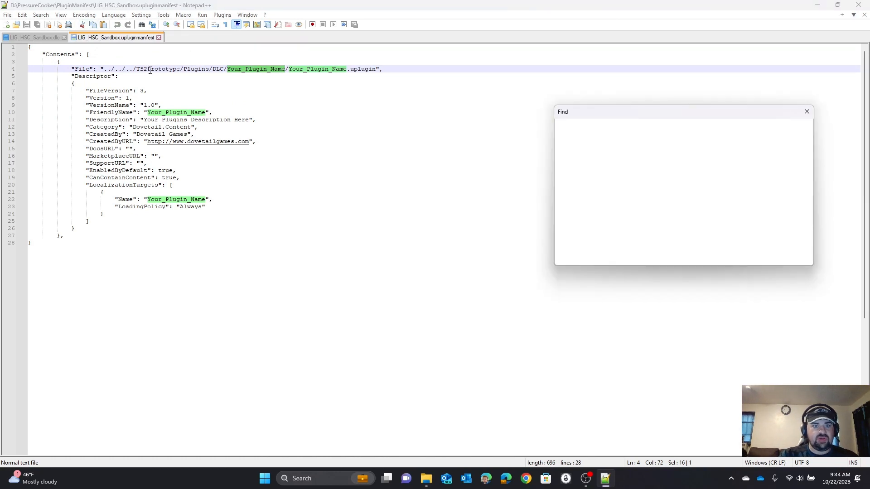
{"action": "left_click", "coordinate": [585, 124]}
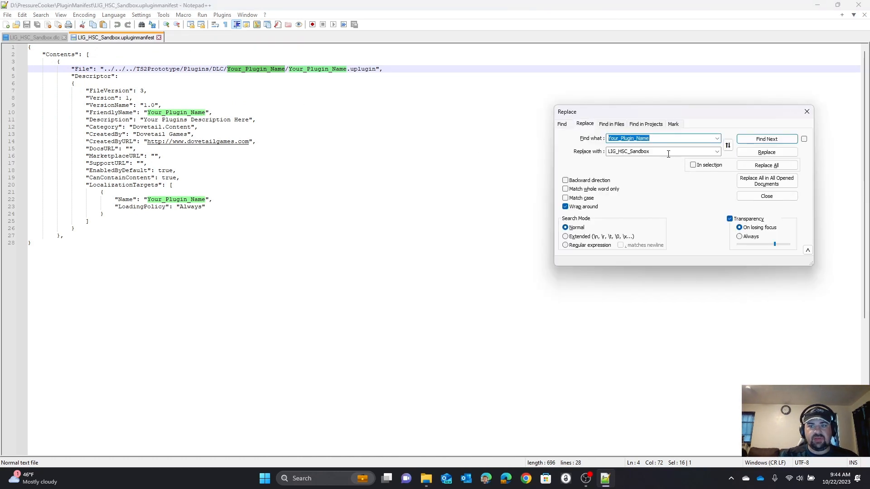
{"action": "left_click", "coordinate": [766, 166]}
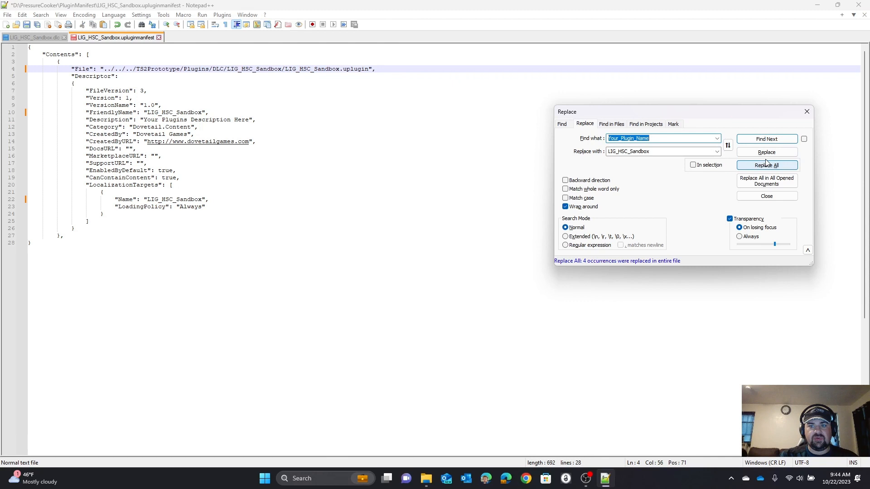
{"action": "left_click", "coordinate": [807, 112]}
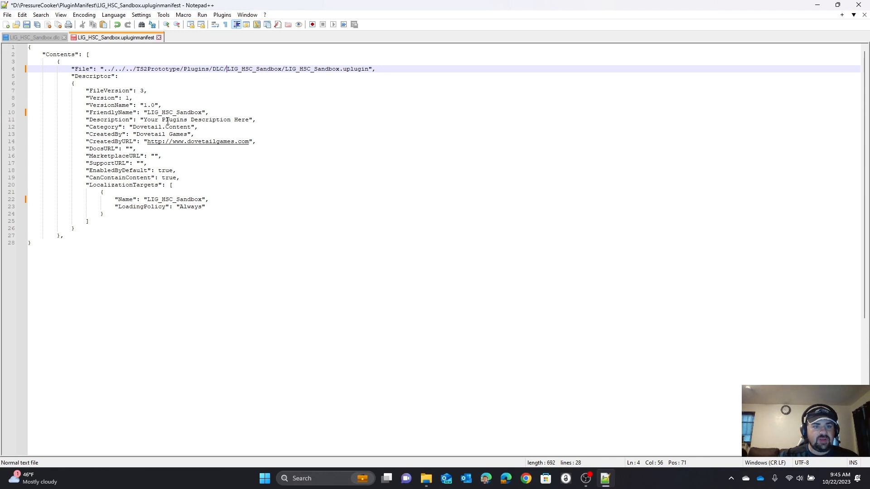
Step: Set the manifest's "Description" value to "Horseshoe Curve Sandbox" and save the file
{"action": "left_click", "coordinate": [143, 119]}
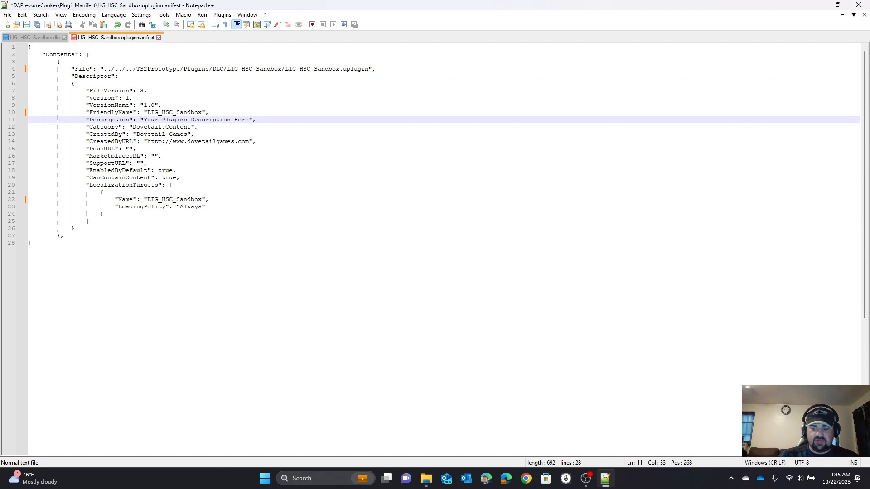
{"action": "key", "text": "shift+Right"}
{"action": "key", "text": "shift+Right"}
{"action": "key", "text": "shift+Right"}
{"action": "key", "text": "shift+Right"}
{"action": "key", "text": "shift+Right"}
{"action": "key", "text": "shift+Right"}
{"action": "key", "text": "shift+Right"}
{"action": "key", "text": "shift+Right"}
{"action": "key", "text": "shift+Right"}
{"action": "key", "text": "shift+Right"}
{"action": "key", "text": "shift+Right"}
{"action": "key", "text": "shift+Right"}
{"action": "key", "text": "shift+Right"}
{"action": "key", "text": "shift+Right"}
{"action": "key", "text": "shift+Right"}
{"action": "key", "text": "shift+Right"}
{"action": "key", "text": "shift+Right"}
{"action": "key", "text": "shift+Right"}
{"action": "key", "text": "shift+Right"}
{"action": "key", "text": "shift+Right"}
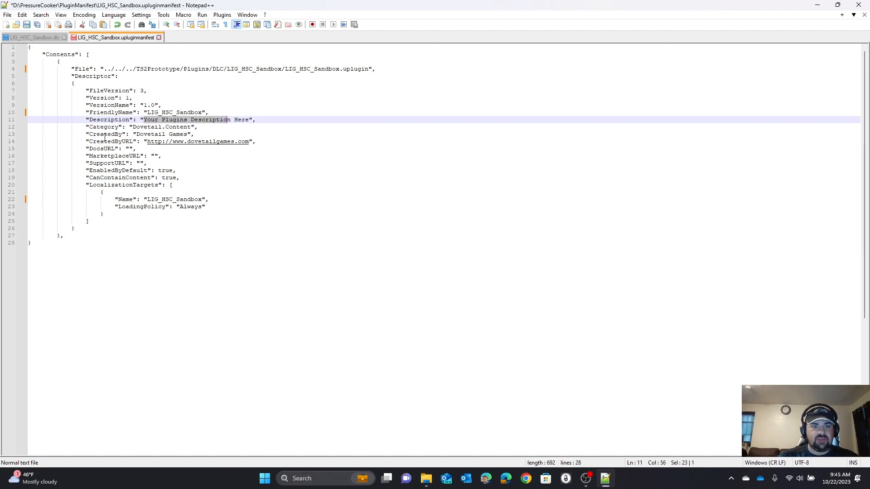
{"action": "key", "text": "shift+Right"}
{"action": "key", "text": "shift+Right"}
{"action": "key", "text": "shift+Right"}
{"action": "key", "text": "shift+Right"}
{"action": "key", "text": "shift+Right"}
{"action": "key", "text": "shift+Right"}
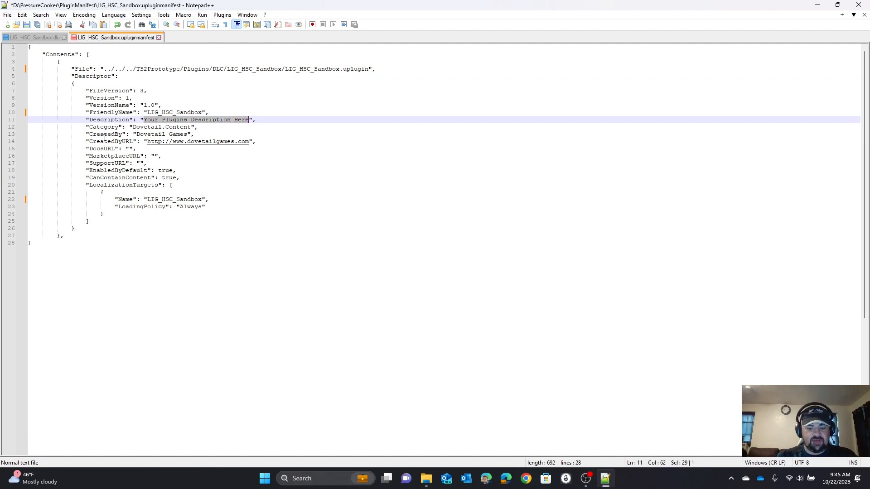
{"action": "type", "text": "Horseshoe"}
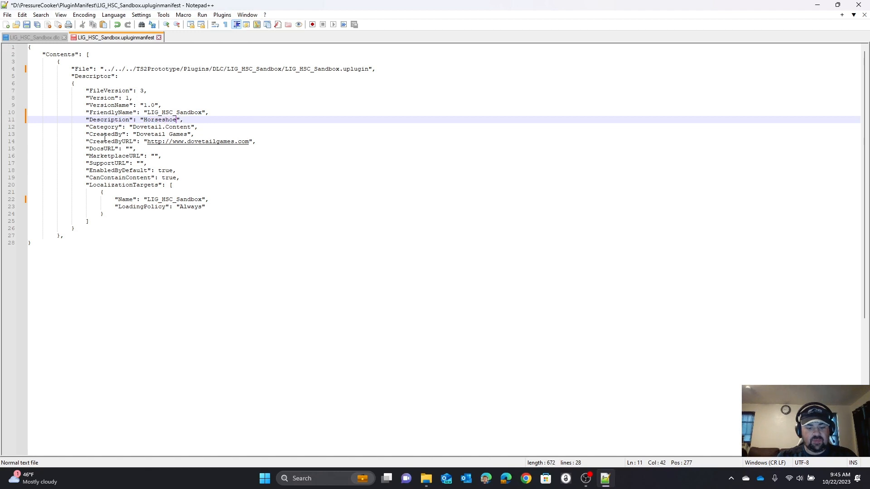
{"action": "type", "text": " Curv"}
{"action": "type", "text": "e Sandbox"}
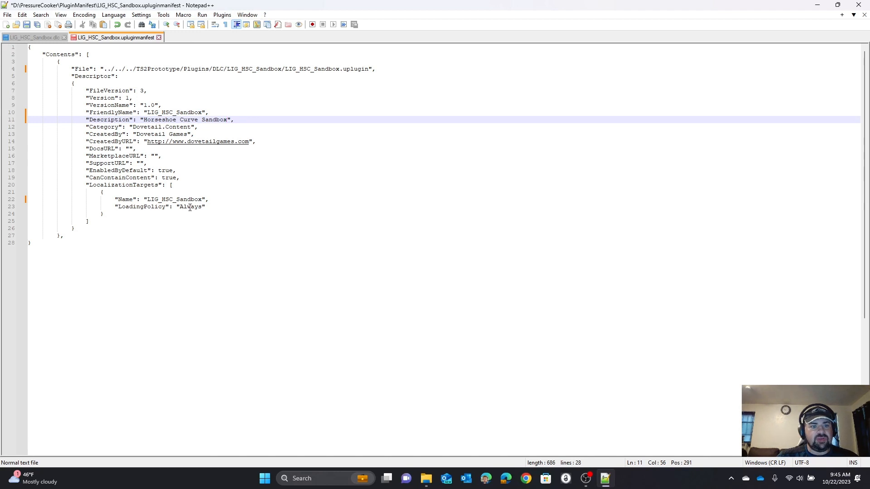
{"action": "left_click", "coordinate": [26, 24]}
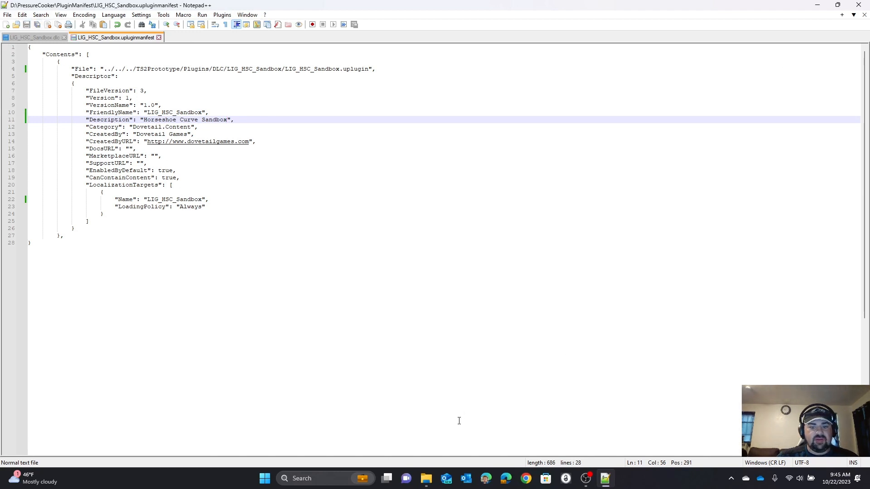
Step: Switch to File Explorer and rename the Your_Plugin_Name_pak - Copy file in PressureCooker's ResponseFiles folder to LIG_HSC_Sandbox_pak
{"action": "mouse_move", "coordinate": [426, 479]}
{"action": "left_click", "coordinate": [492, 439]}
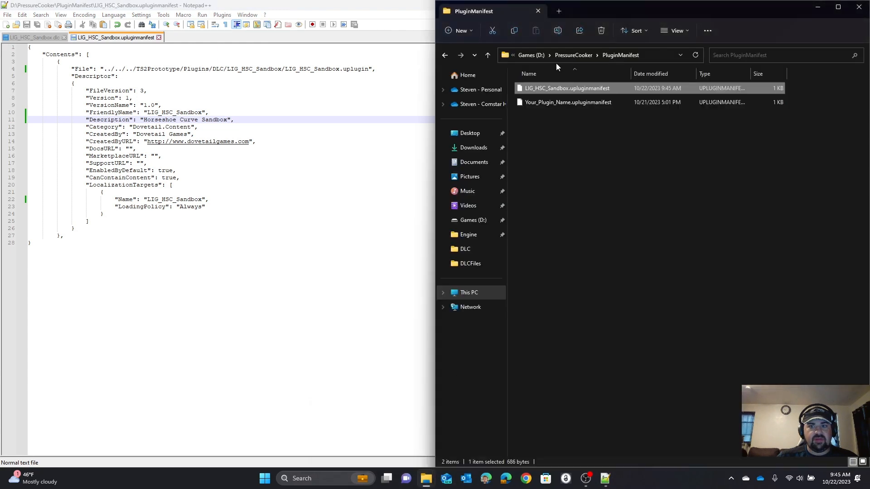
{"action": "left_click", "coordinate": [564, 55]}
{"action": "double_click", "coordinate": [553, 146]}
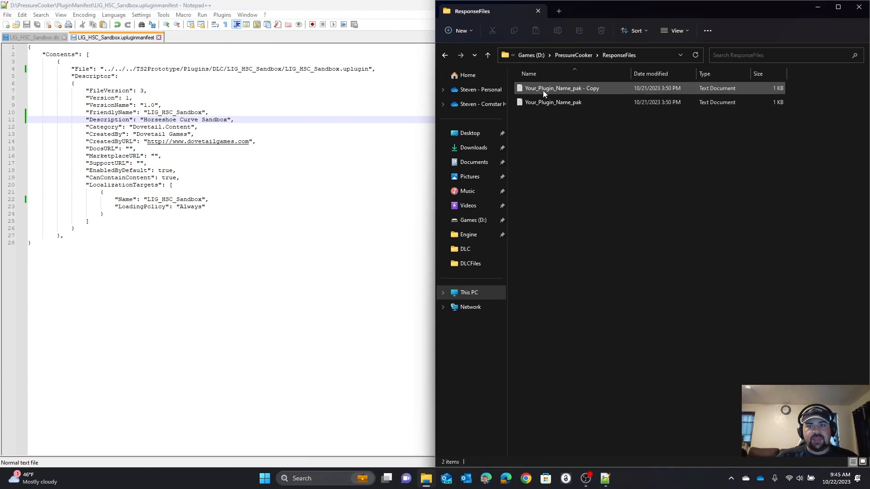
{"action": "right_click", "coordinate": [543, 91]}
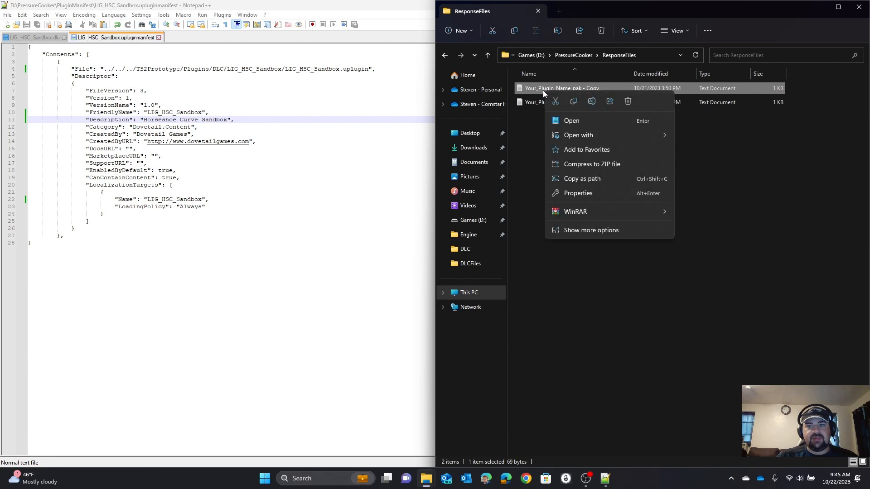
{"action": "left_click", "coordinate": [591, 106]}
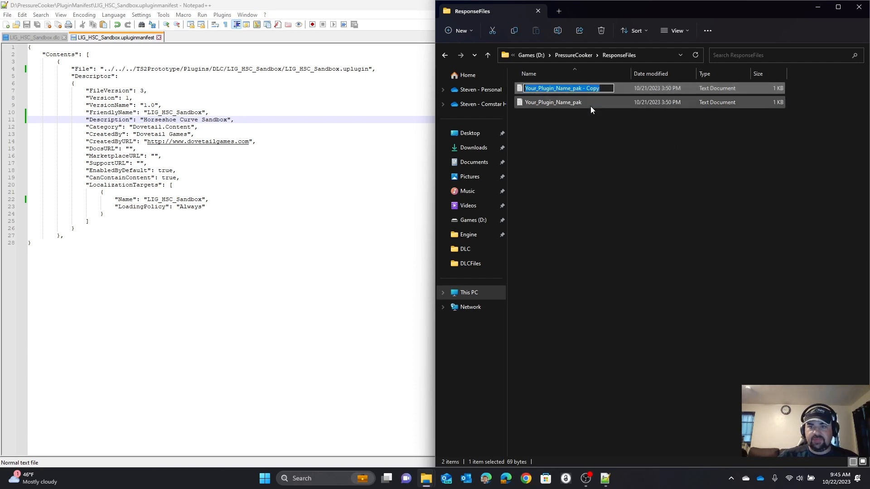
{"action": "key", "text": "End"}
{"action": "key", "text": "BackSpace"}
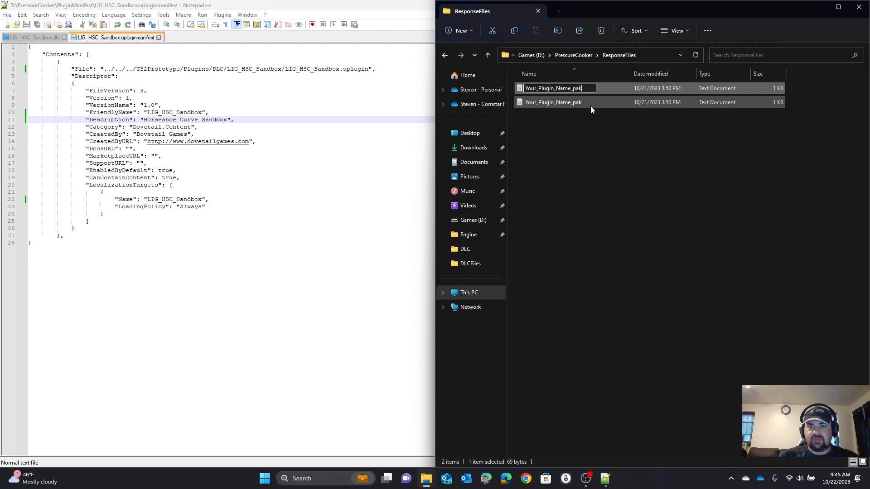
{"action": "key", "text": "BackSpace"}
{"action": "key", "text": "BackSpace"}
{"action": "key", "text": "BackSpace"}
{"action": "key", "text": "BackSpace"}
{"action": "key", "text": "BackSpace"}
{"action": "key", "text": "BackSpace"}
{"action": "key", "text": "BackSpace"}
{"action": "key", "text": "BackSpace"}
{"action": "key", "text": "BackSpace"}
{"action": "key", "text": "BackSpace"}
{"action": "key", "text": "BackSpace"}
{"action": "key", "text": "BackSpace"}
{"action": "key", "text": "BackSpace"}
{"action": "key", "text": "BackSpace"}
{"action": "key", "text": "BackSpace"}
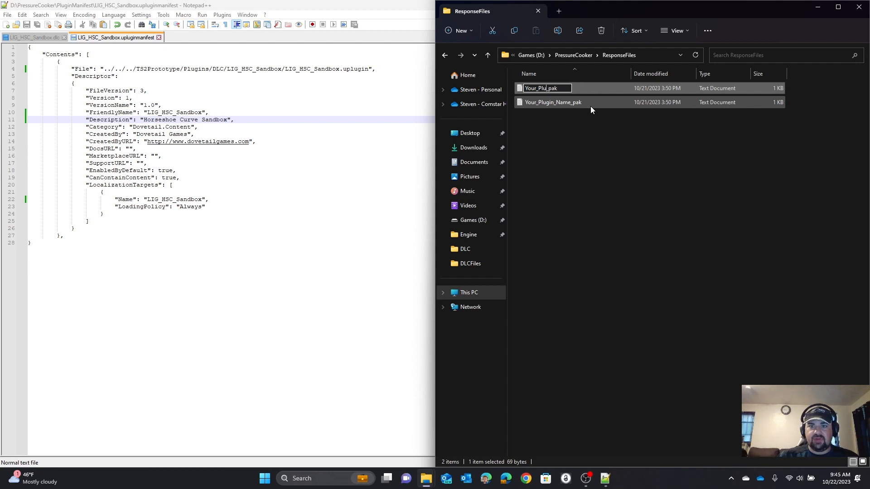
{"action": "key", "text": "ctrl+v"}
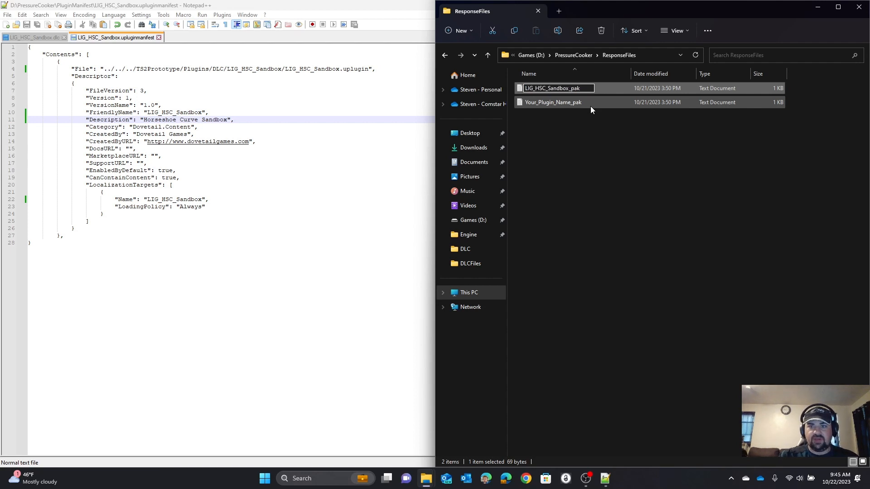
{"action": "key", "text": "Return"}
Step: Open LIG_HSC_Sandbox_pak in Notepad++, replace Your_Plugin_Name in its path with LIG_HSC_Sandbox, and save the file
{"action": "right_click", "coordinate": [564, 91]}
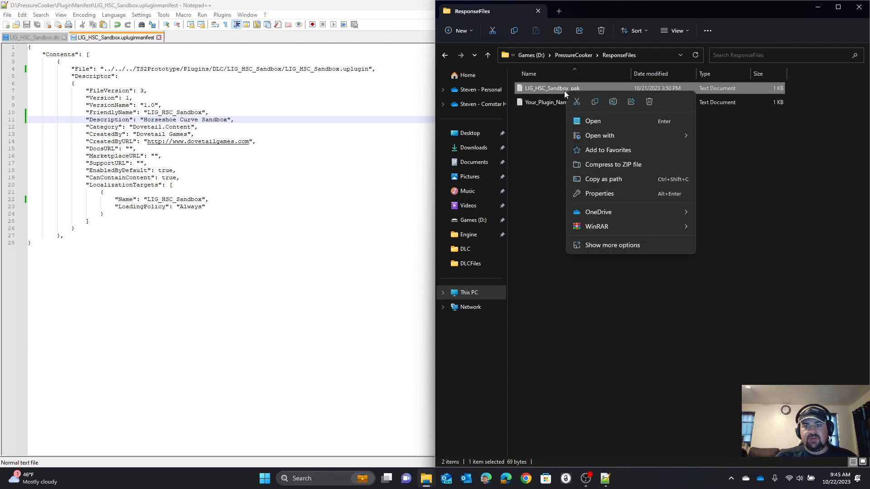
{"action": "left_click", "coordinate": [607, 245]}
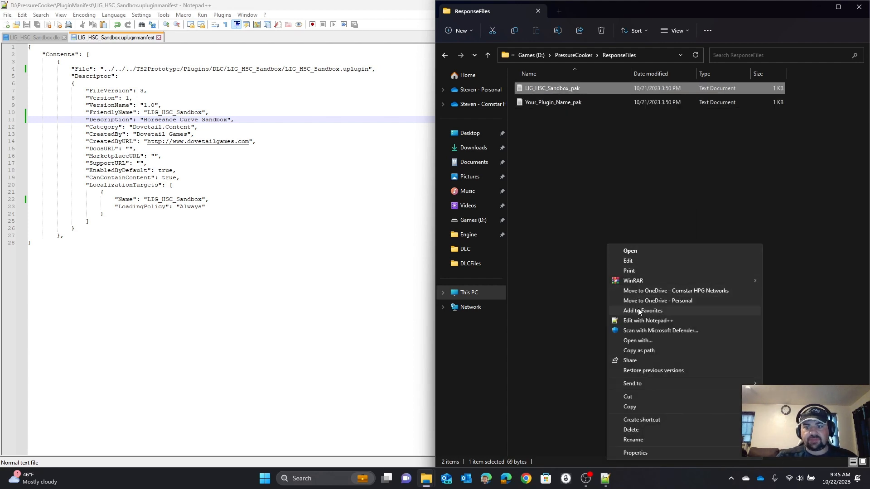
{"action": "left_click", "coordinate": [638, 321]}
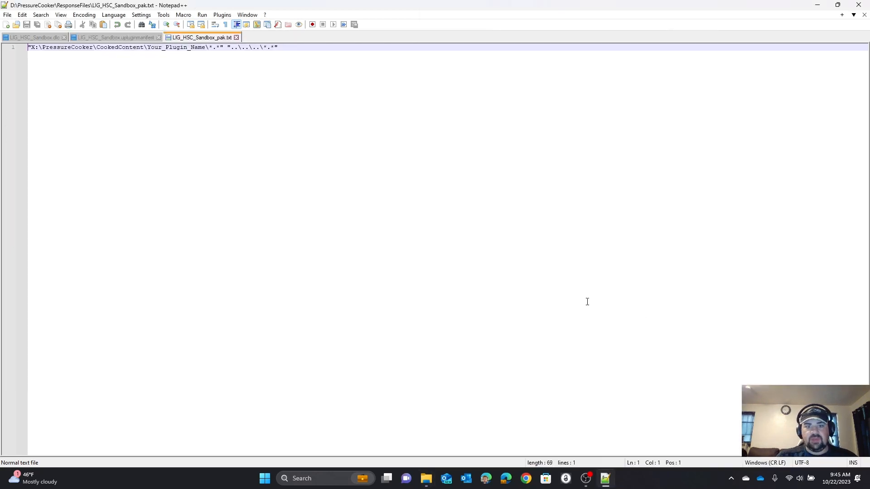
{"action": "double_click", "coordinate": [159, 47]}
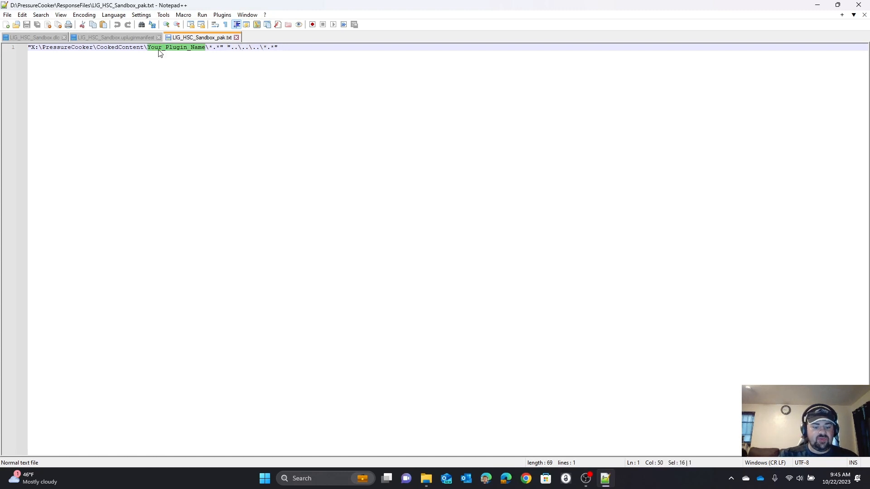
{"action": "key", "text": "ctrl+v"}
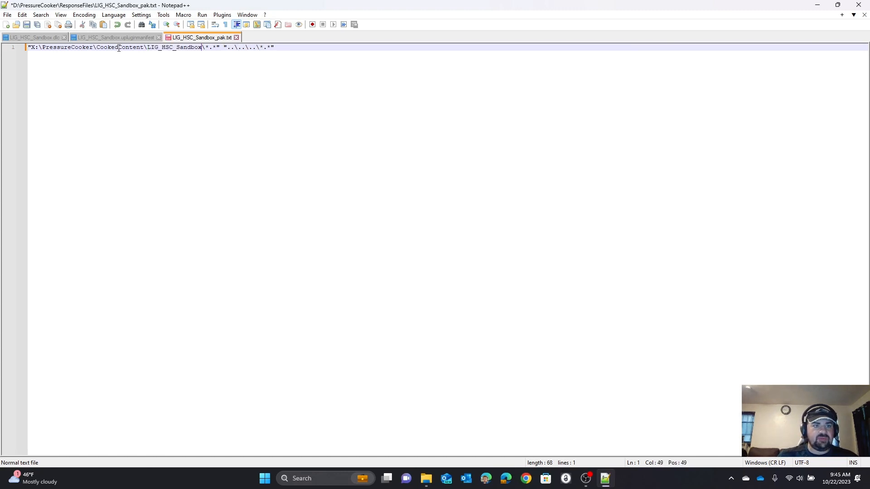
{"action": "left_click", "coordinate": [29, 29]}
Step: Change the drive letter of the CookedContent path in the response file to D and save the file
{"action": "left_click", "coordinate": [33, 47]}
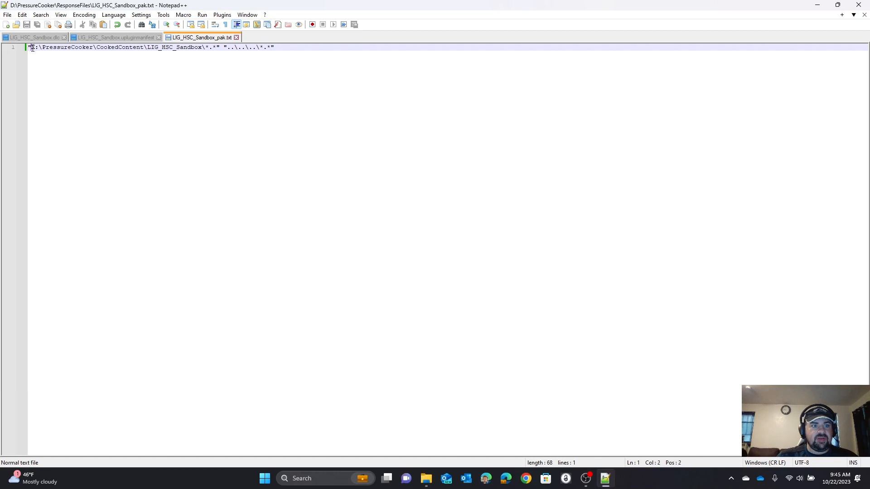
{"action": "key", "text": "BackSpace"}
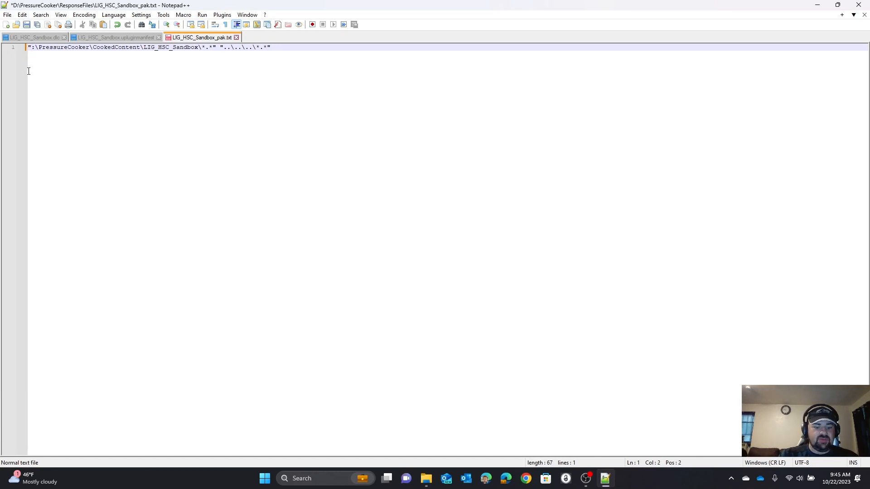
{"action": "type", "text": "D"}
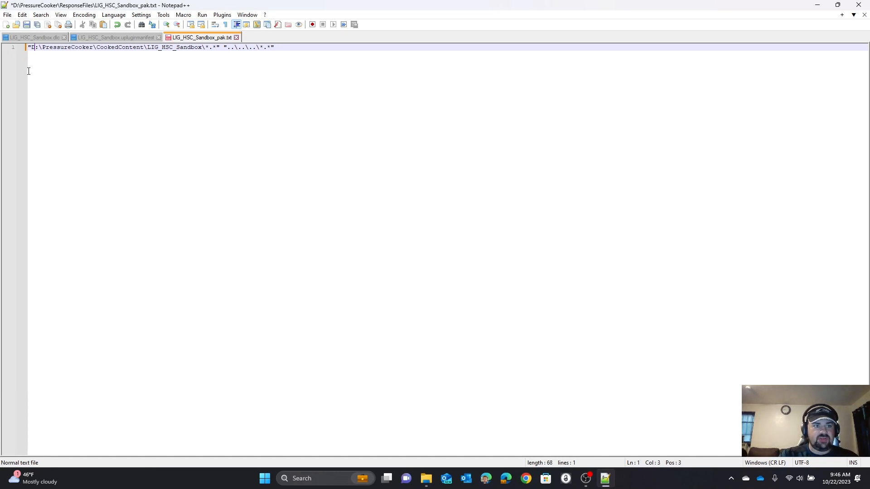
{"action": "left_click", "coordinate": [28, 27]}
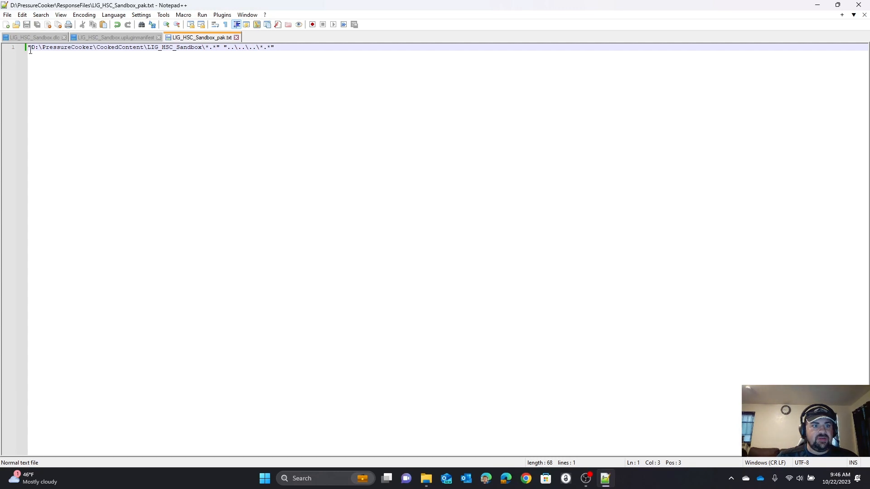
Step: Check the response file's path against the LIG_HSC_Sandbox folder inside PressureCooker's CookedContent folder in File Explorer
{"action": "left_click_drag", "start_coordinate": [30, 50], "coordinate": [208, 55]}
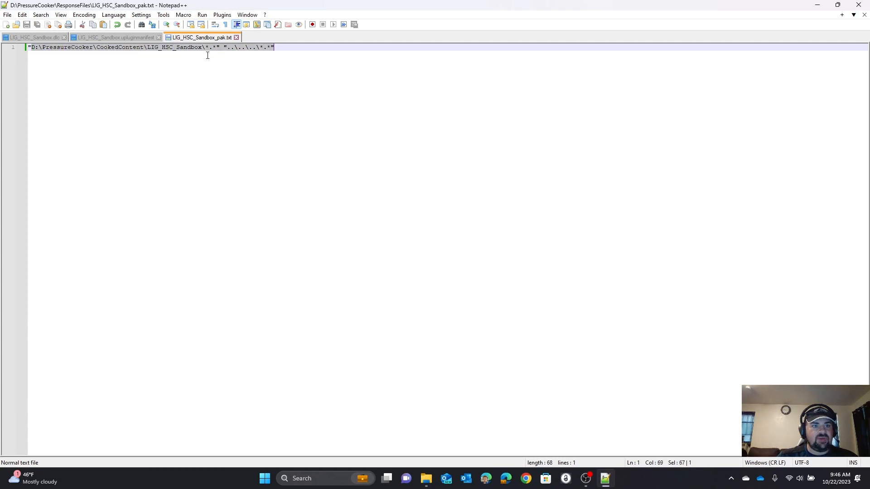
{"action": "left_click", "coordinate": [195, 79]}
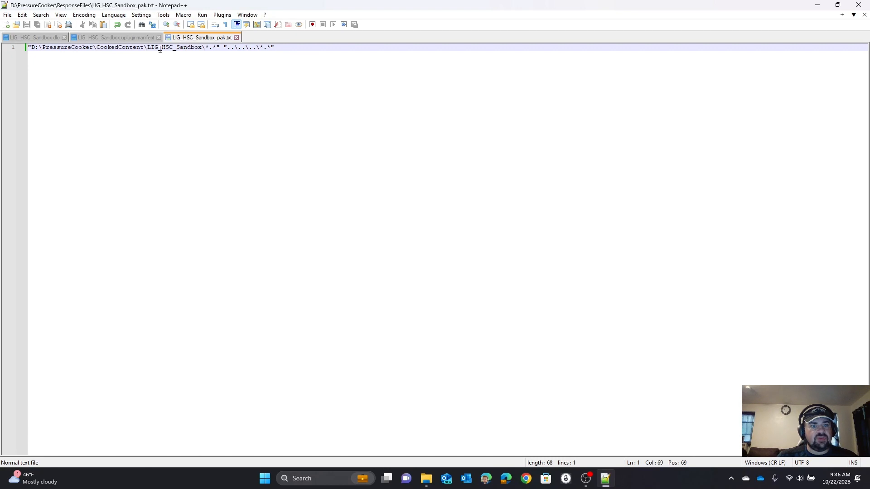
{"action": "mouse_move", "coordinate": [426, 478]}
{"action": "left_click", "coordinate": [502, 443]}
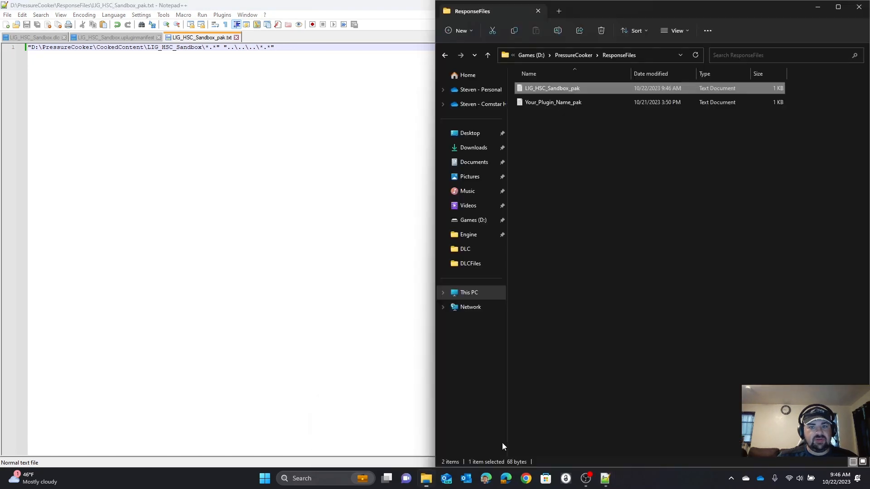
{"action": "left_click", "coordinate": [565, 58]}
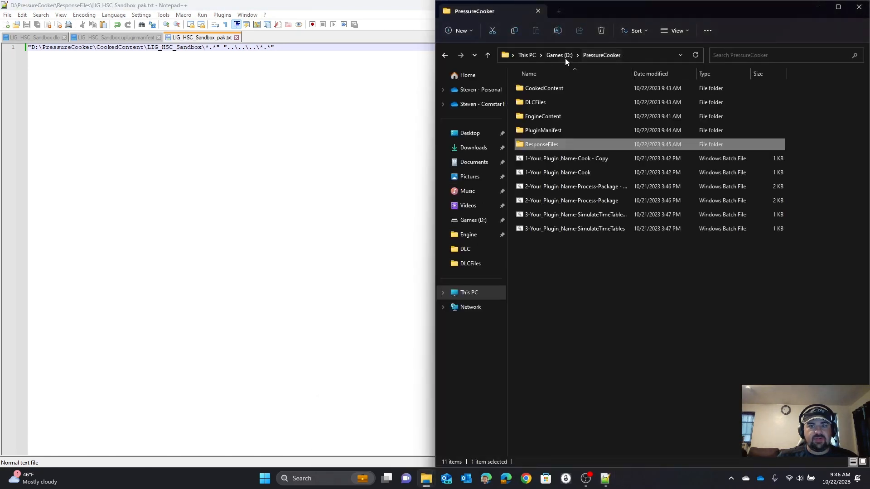
{"action": "double_click", "coordinate": [543, 88]}
{"action": "double_click", "coordinate": [537, 89]}
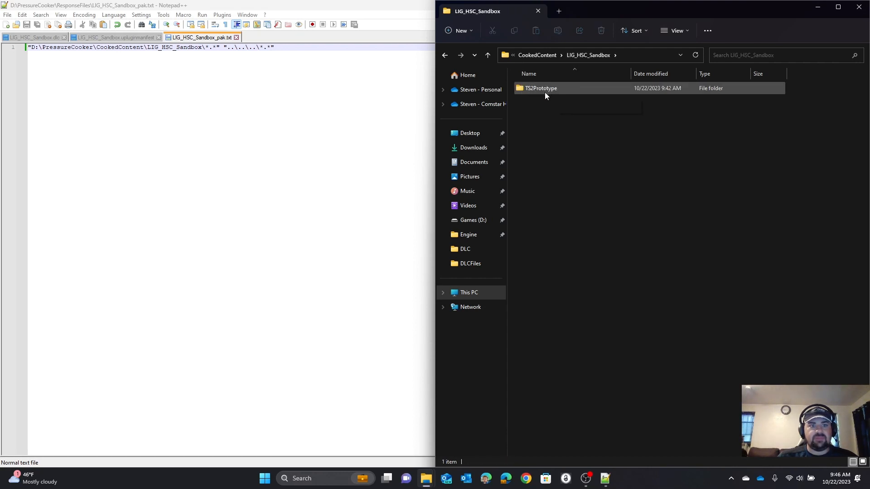
{"action": "left_click", "coordinate": [445, 54]}
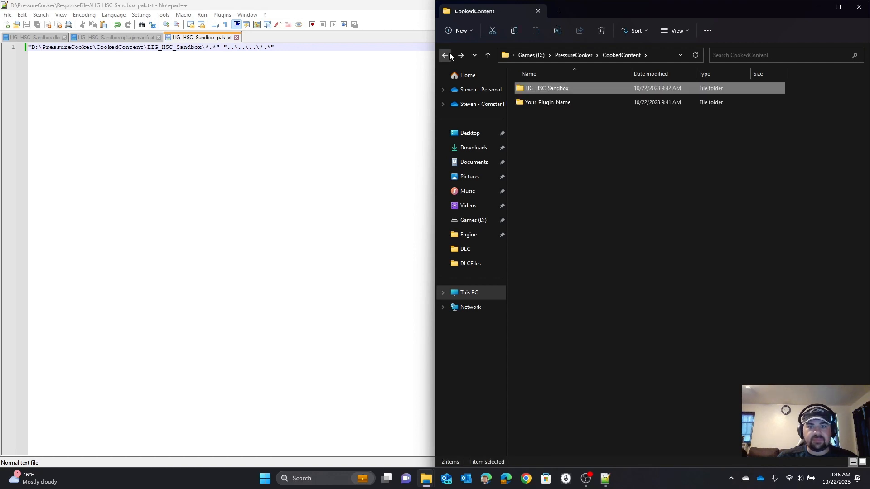
{"action": "left_click", "coordinate": [445, 55]}
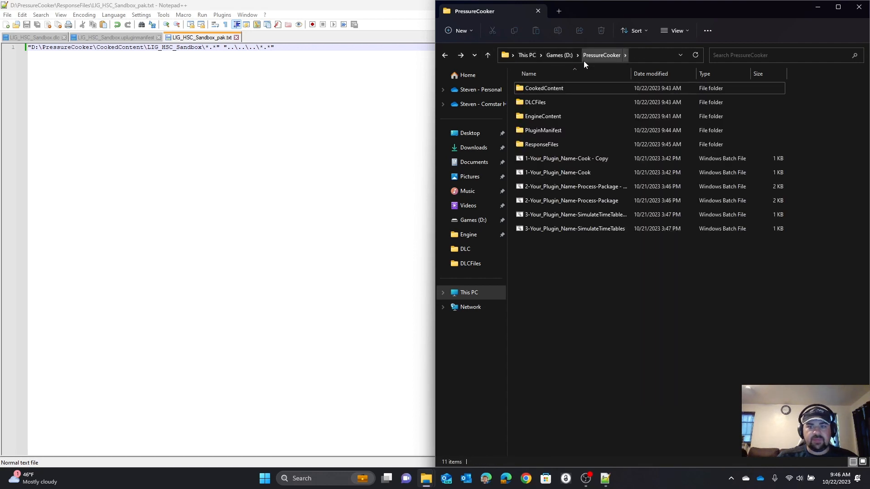
{"action": "left_click", "coordinate": [254, 134]}
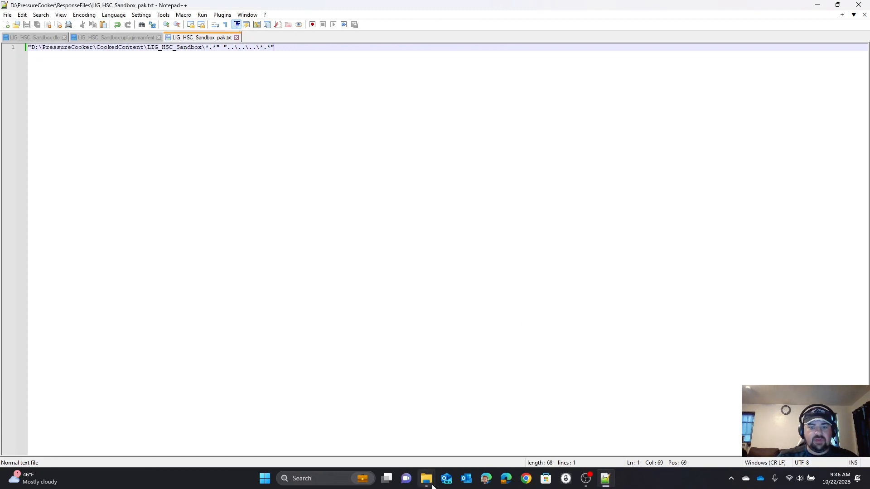
Step: Switch to File Explorer and rename the 1-Your_Plugin_Name-Cook - Copy batch file in PressureCooker to 1-LIG_HSC_Sandbox-Cook
{"action": "mouse_move", "coordinate": [426, 479]}
{"action": "left_click", "coordinate": [499, 426]}
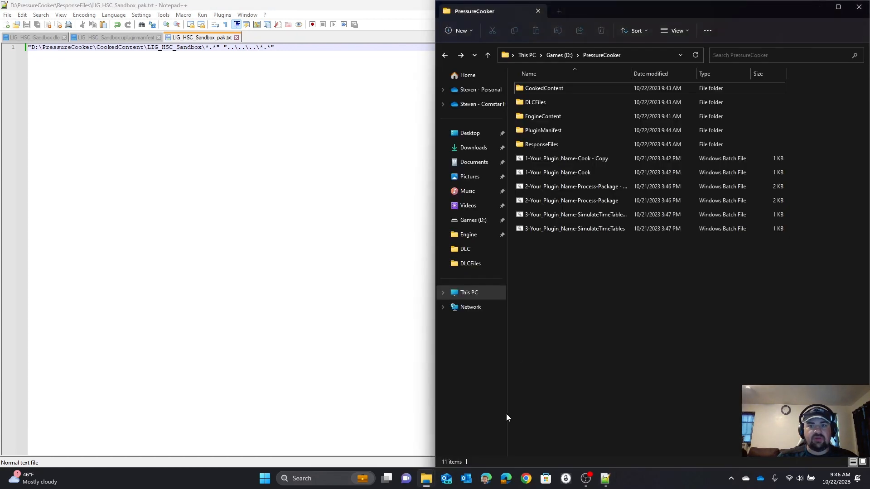
{"action": "right_click", "coordinate": [569, 160]}
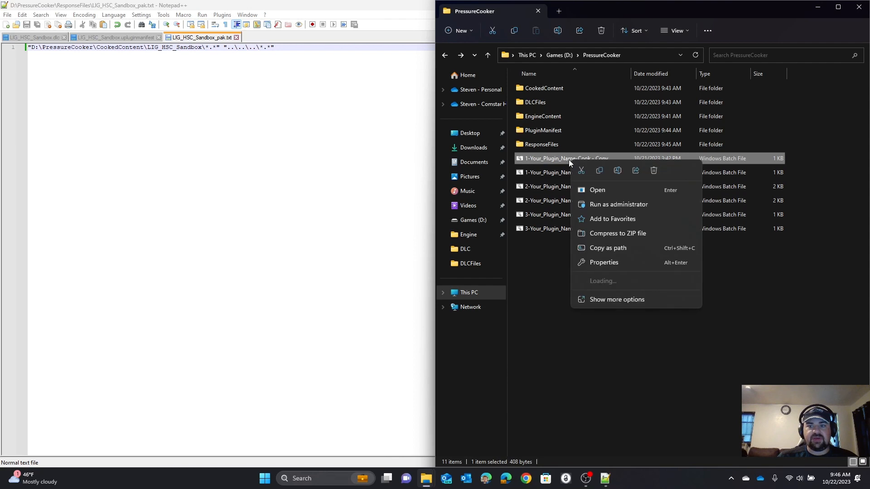
{"action": "left_click", "coordinate": [611, 172]}
{"action": "key", "text": "Left"}
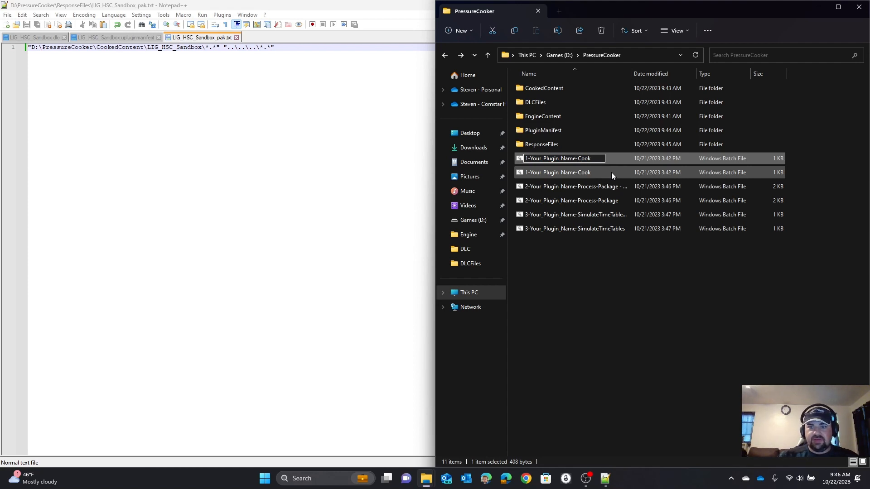
{"action": "key", "text": "BackSpace"}
{"action": "key", "text": "BackSpace"}
{"action": "key", "text": "BackSpace"}
{"action": "key", "text": "BackSpace"}
{"action": "key", "text": "BackSpace"}
{"action": "key", "text": "BackSpace"}
{"action": "key", "text": "BackSpace"}
{"action": "key", "text": "BackSpace"}
{"action": "key", "text": "BackSpace"}
{"action": "key", "text": "BackSpace"}
{"action": "key", "text": "BackSpace"}
{"action": "key", "text": "BackSpace"}
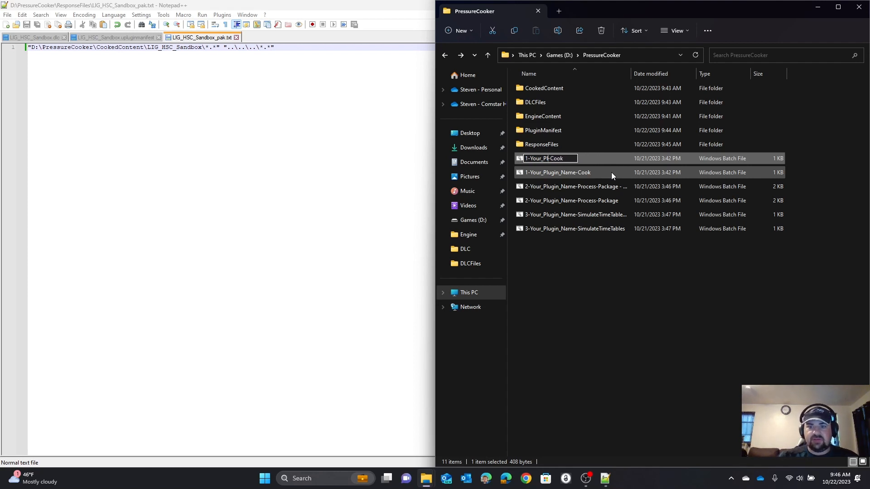
{"action": "key", "text": "BackSpace"}
{"action": "key", "text": "BackSpace"}
{"action": "key", "text": "BackSpace"}
{"action": "key", "text": "BackSpace"}
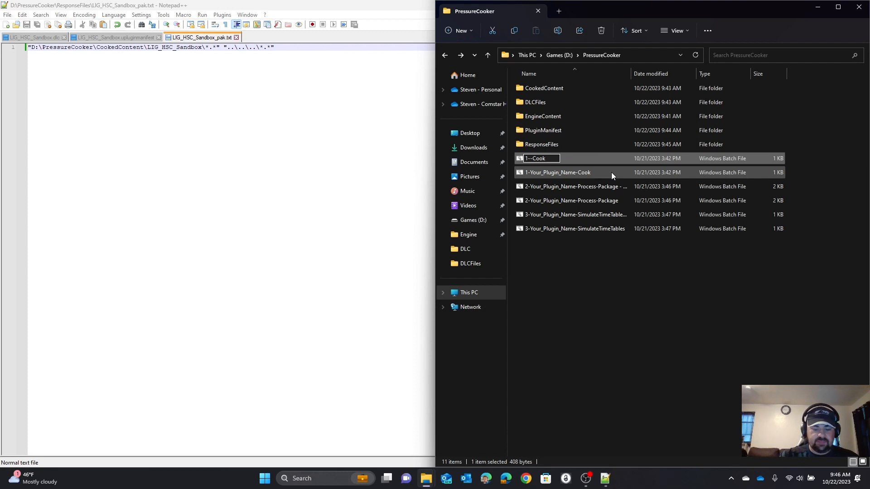
{"action": "key", "text": "ctrl+v"}
{"action": "key", "text": "Return"}
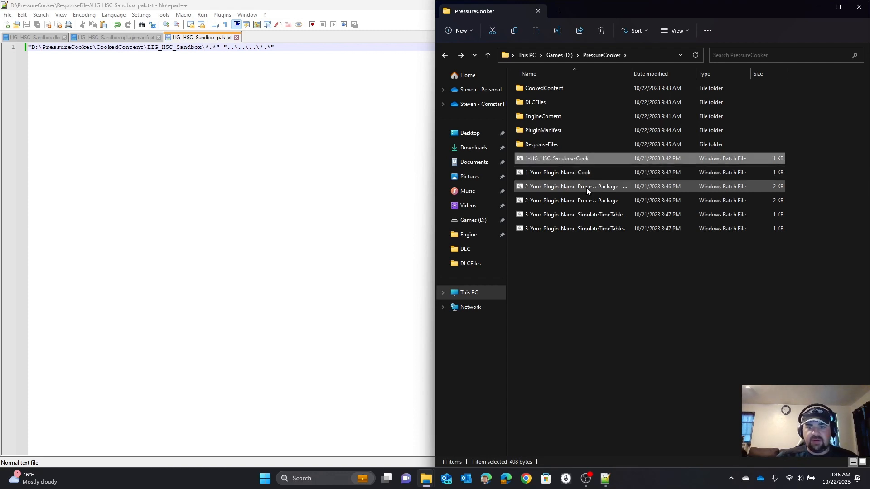
Step: Rename the copy of the 2-Your_Plugin_Name-Process-Package batch file to 2-LIG_HSC_Sandbox-Process-Package
{"action": "right_click", "coordinate": [554, 186]}
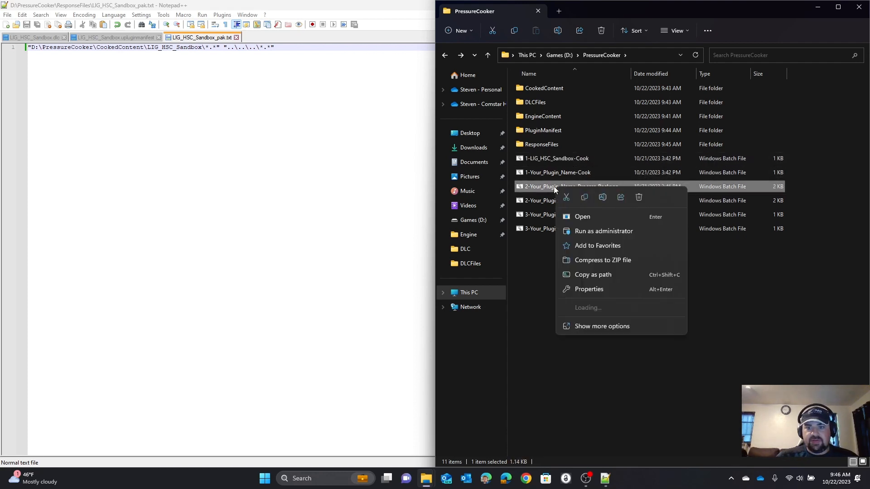
{"action": "left_click", "coordinate": [601, 199]}
{"action": "key", "text": "Right"}
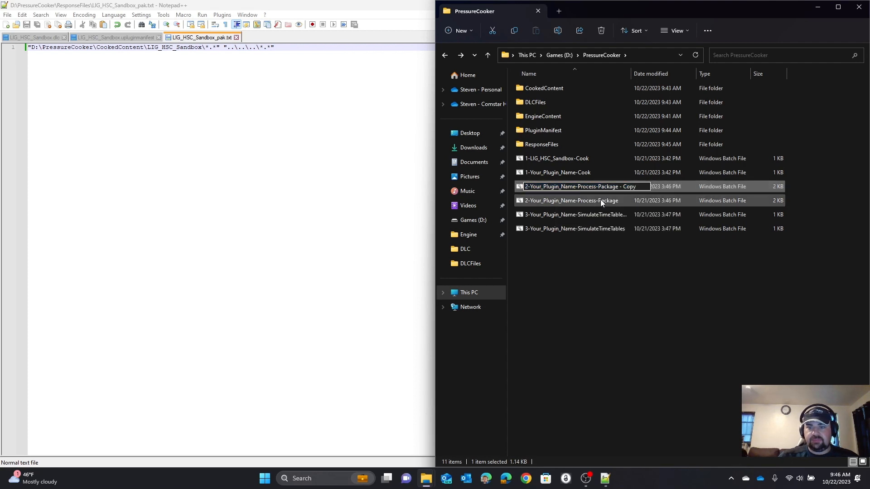
{"action": "key", "text": "BackSpace"}
{"action": "key", "text": "BackSpace"}
{"action": "key", "text": "BackSpace"}
{"action": "key", "text": "BackSpace"}
{"action": "key", "text": "BackSpace"}
{"action": "key", "text": "BackSpace"}
{"action": "key", "text": "BackSpace"}
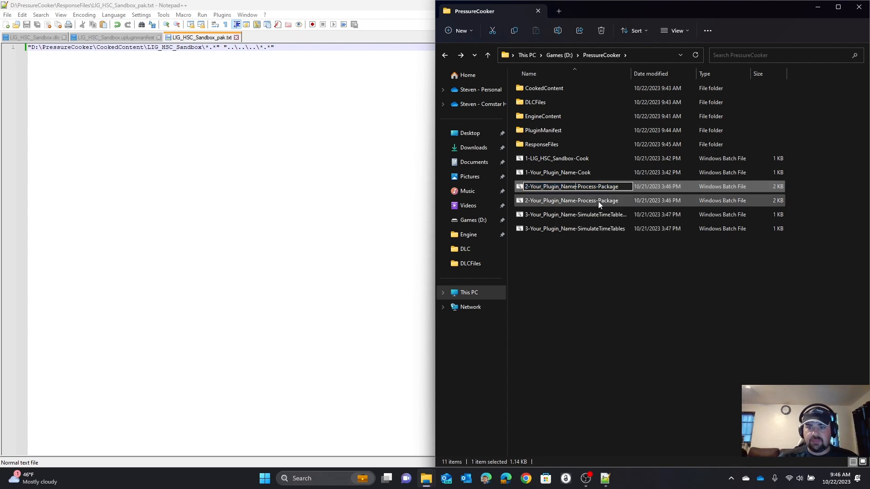
{"action": "key", "text": "BackSpace"}
{"action": "key", "text": "BackSpace"}
{"action": "key", "text": "BackSpace"}
{"action": "key", "text": "BackSpace"}
{"action": "key", "text": "BackSpace"}
{"action": "key", "text": "BackSpace"}
{"action": "key", "text": "BackSpace"}
{"action": "key", "text": "BackSpace"}
{"action": "key", "text": "BackSpace"}
{"action": "key", "text": "BackSpace"}
{"action": "key", "text": "BackSpace"}
{"action": "key", "text": "BackSpace"}
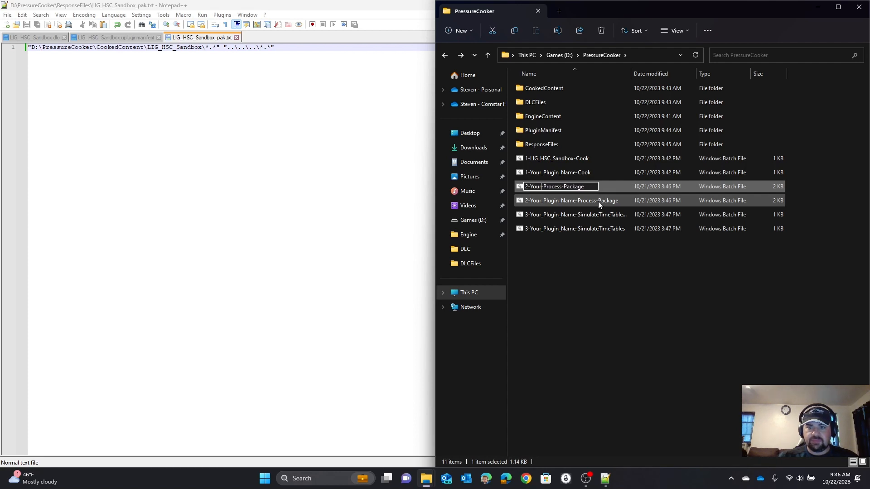
{"action": "key", "text": "BackSpace"}
{"action": "key", "text": "BackSpace"}
{"action": "key", "text": "BackSpace"}
{"action": "key", "text": "BackSpace"}
{"action": "type", "text": "LIG_HSC_Sandbox"}
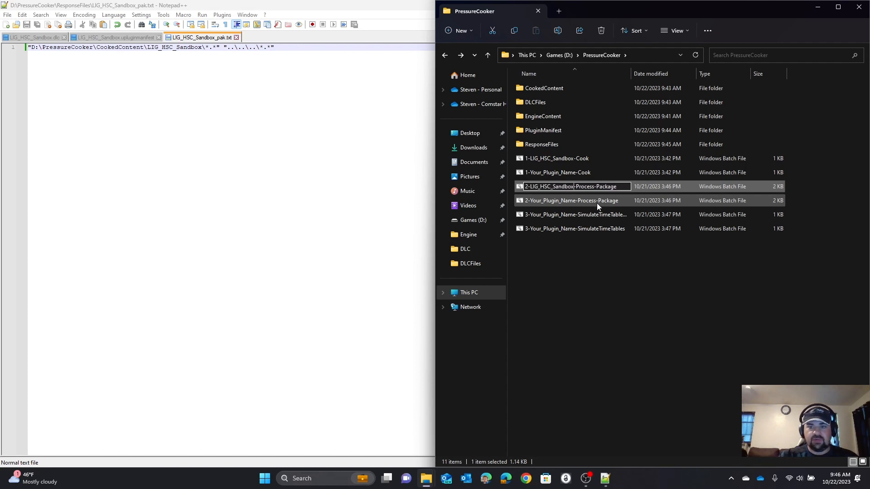
{"action": "key", "text": "Return"}
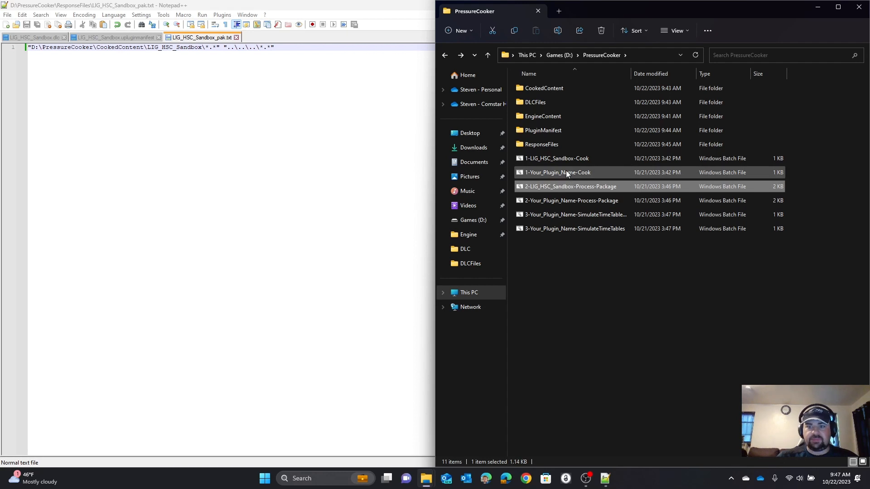
Step: Rename the copy of the 3-Your_Plugin_Name-SimulateTimeTables batch file to 3-LIG_HSC_Sandbox-SimulateTimeTables
{"action": "left_click", "coordinate": [553, 215]}
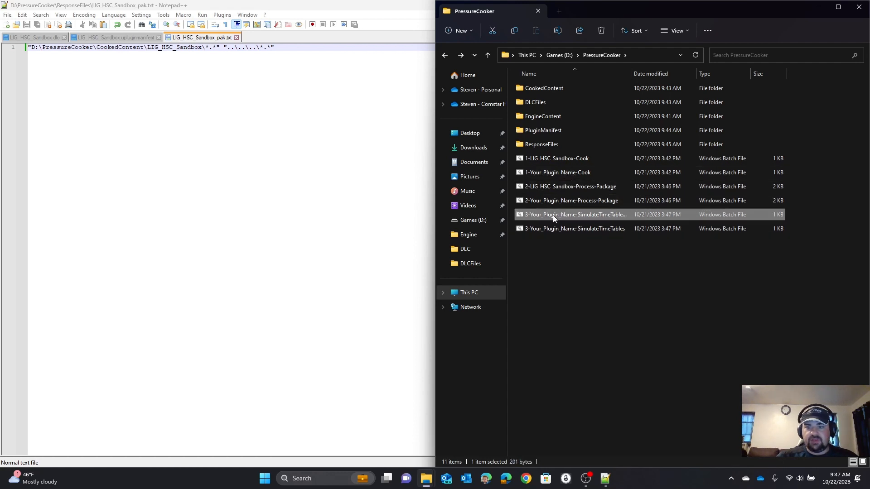
{"action": "right_click", "coordinate": [553, 216]}
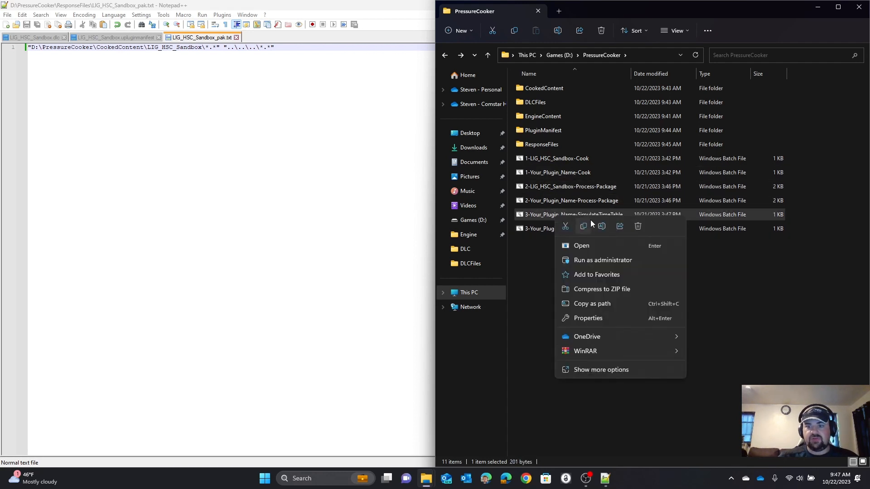
{"action": "left_click", "coordinate": [602, 225]}
{"action": "key", "text": "End"}
{"action": "key", "text": "BackSpace"}
{"action": "key", "text": "BackSpace"}
{"action": "key", "text": "BackSpace"}
{"action": "key", "text": "BackSpace"}
{"action": "key", "text": "BackSpace"}
{"action": "key", "text": "BackSpace"}
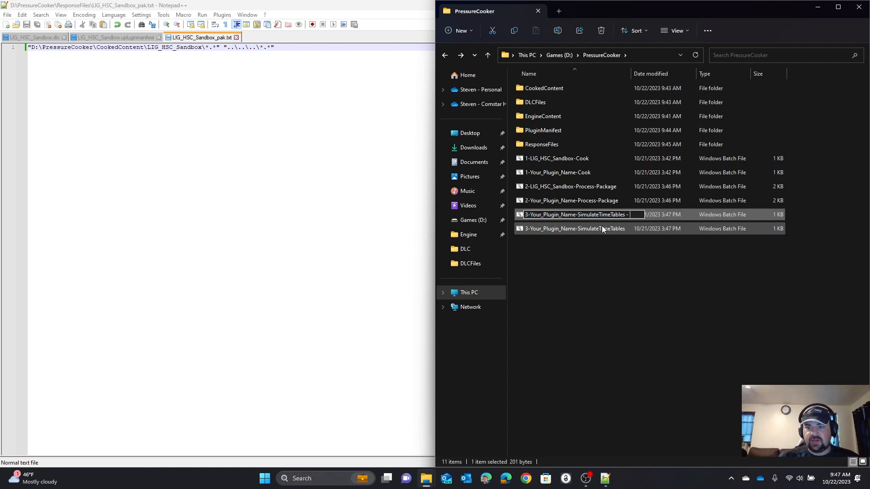
{"action": "key", "text": "BackSpace"}
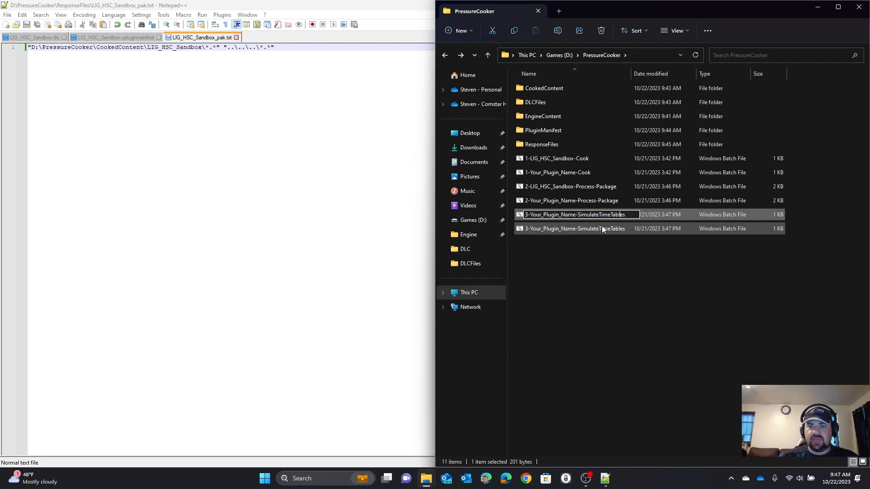
{"action": "key", "text": "BackSpace"}
{"action": "key", "text": "BackSpace"}
{"action": "key", "text": "BackSpace"}
{"action": "key", "text": "BackSpace"}
{"action": "key", "text": "BackSpace"}
{"action": "key", "text": "BackSpace"}
{"action": "key", "text": "BackSpace"}
{"action": "key", "text": "BackSpace"}
{"action": "key", "text": "BackSpace"}
{"action": "key", "text": "BackSpace"}
{"action": "key", "text": "BackSpace"}
{"action": "key", "text": "BackSpace"}
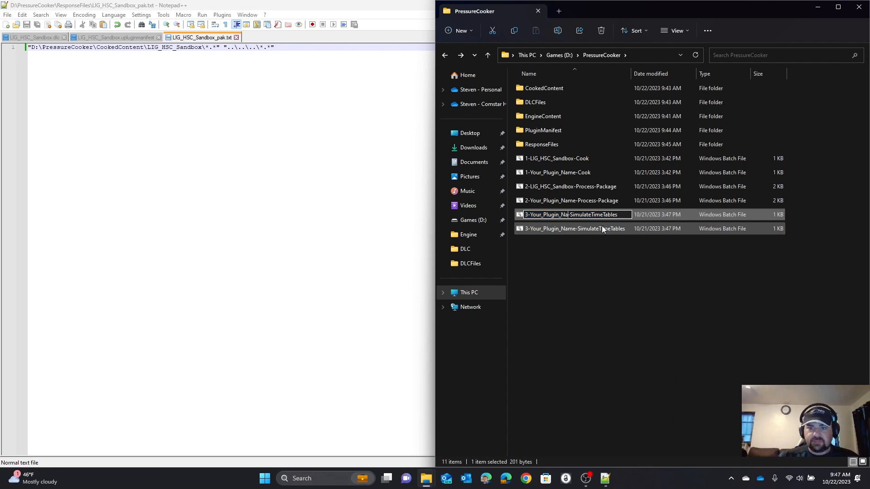
{"action": "key", "text": "BackSpace"}
{"action": "key", "text": "BackSpace"}
{"action": "key", "text": "BackSpace"}
{"action": "key", "text": "BackSpace"}
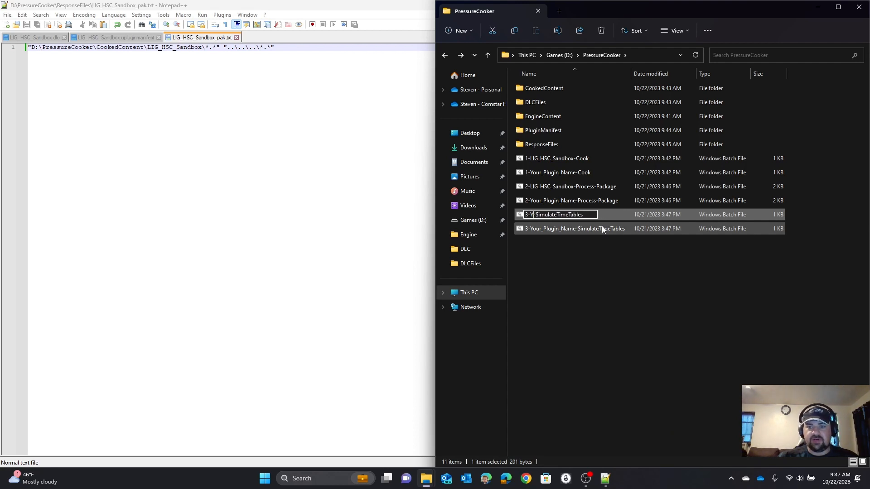
{"action": "key", "text": "ctrl+v"}
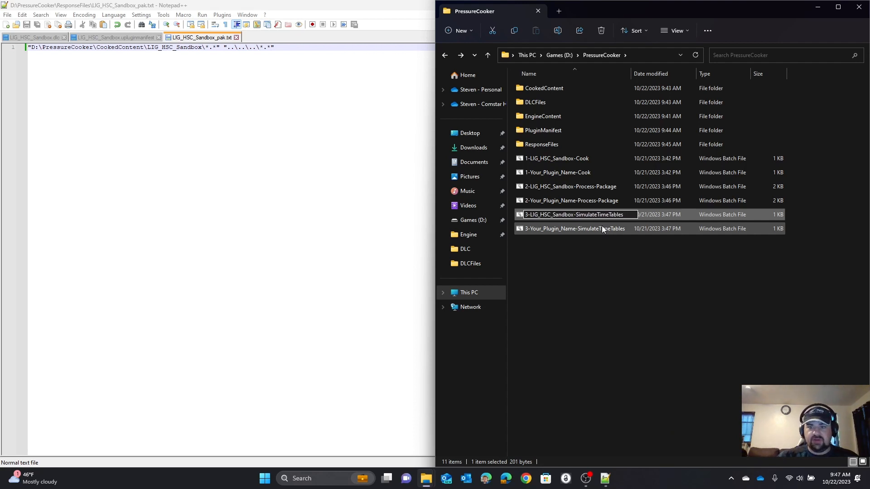
{"action": "key", "text": "Return"}
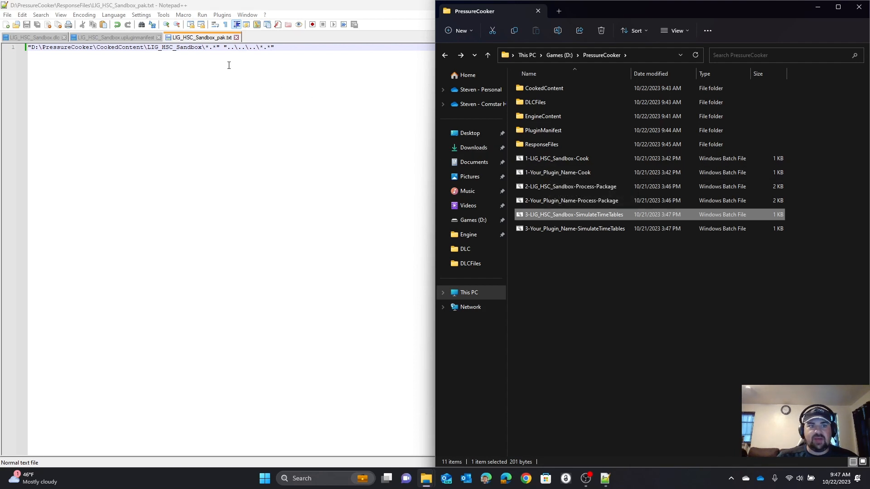
Step: Open the 1-LIG_HSC_Sandbox-Cook batch file from the PressureCooker folder for editing in Notepad++
{"action": "left_click_drag", "start_coordinate": [148, 47], "coordinate": [275, 49]}
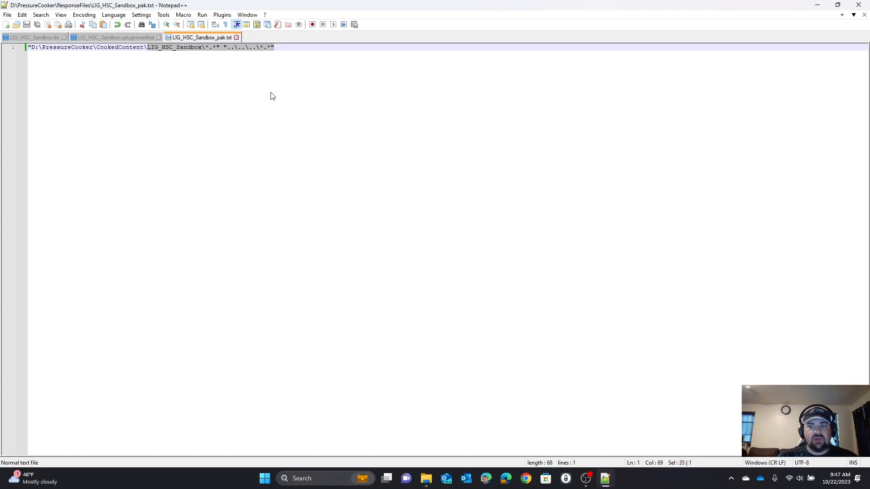
{"action": "left_click", "coordinate": [360, 154]}
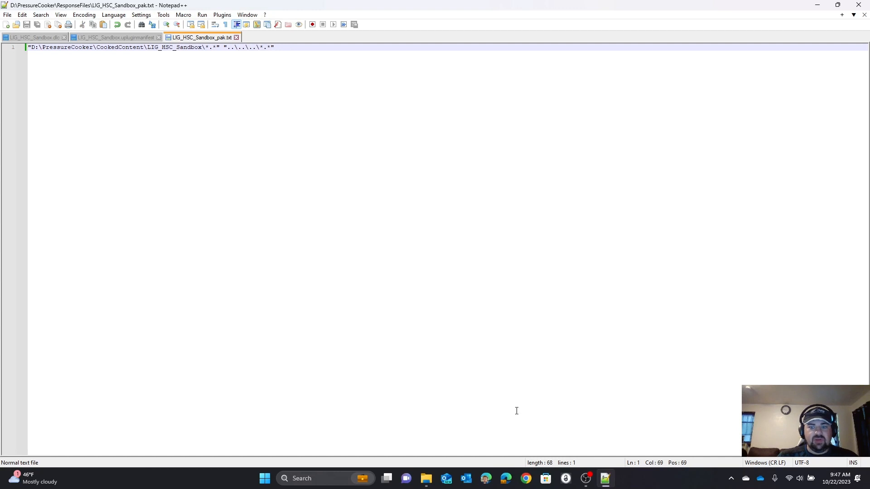
{"action": "left_click", "coordinate": [605, 479]}
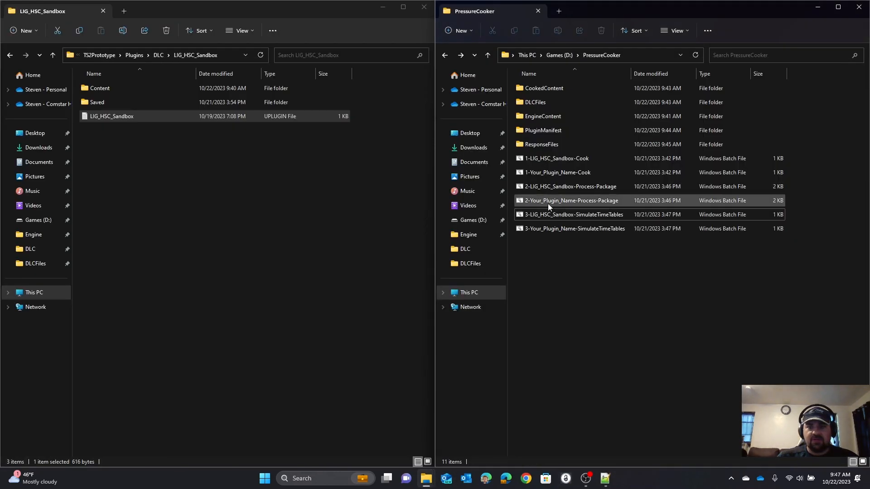
{"action": "right_click", "coordinate": [534, 158]}
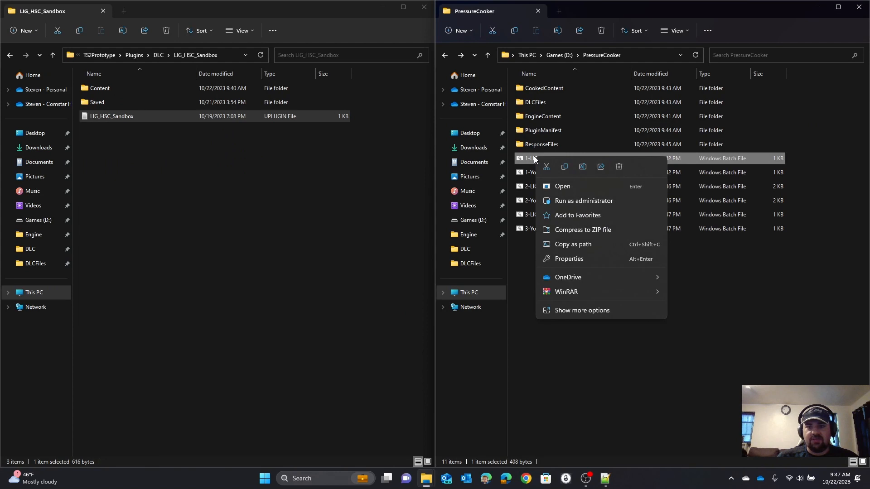
{"action": "left_click", "coordinate": [595, 310]}
{"action": "left_click", "coordinate": [628, 179]}
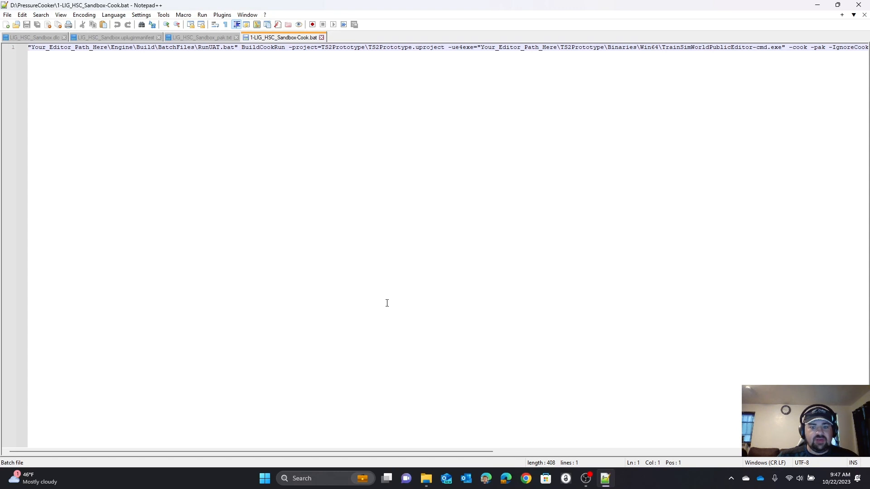
Step: Switch to File Explorer and copy the C:\Program Files\Epic Games\TrainSimWorld4MOD part of the LIG_HSC_Sandbox plugin folder's path
{"action": "mouse_move", "coordinate": [426, 479]}
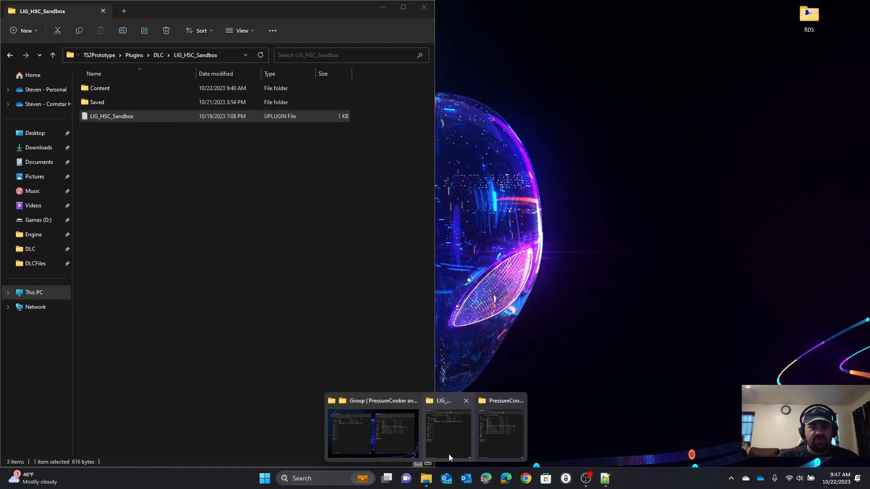
{"action": "left_click", "coordinate": [449, 452]}
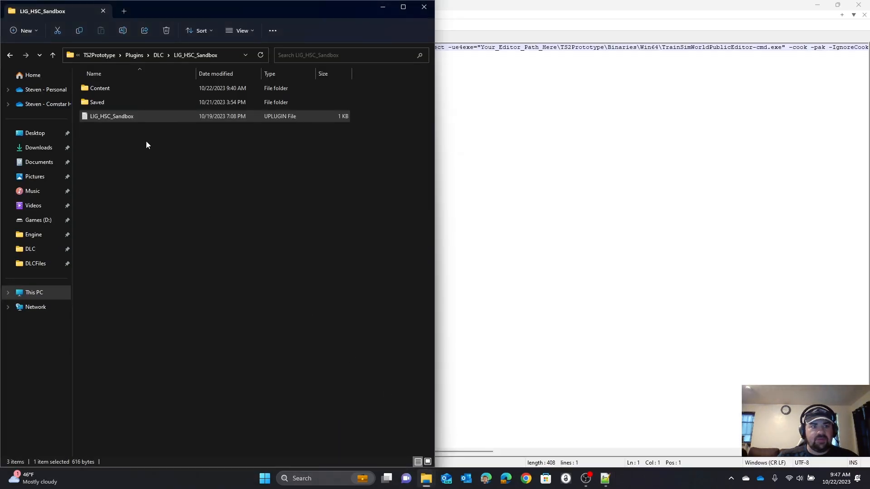
{"action": "left_click", "coordinate": [84, 53]}
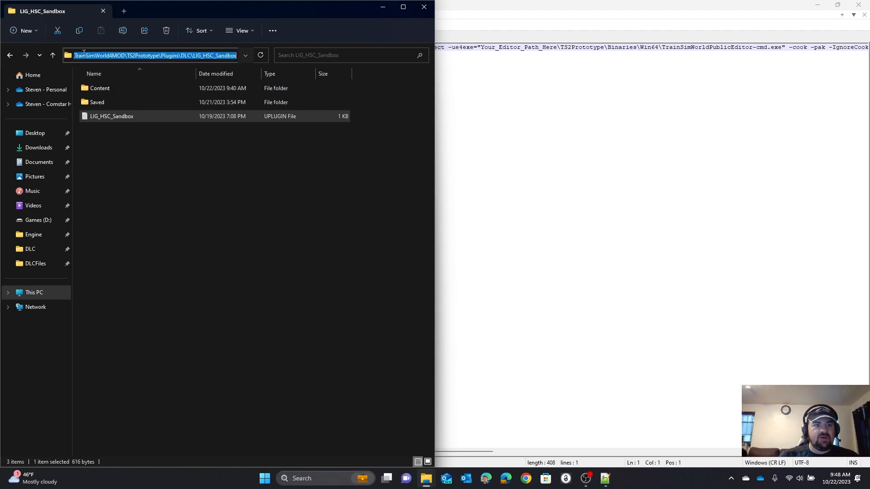
{"action": "left_click", "coordinate": [83, 54]}
{"action": "key", "text": "Left"}
{"action": "key", "text": "Left"}
{"action": "key", "text": "Left"}
{"action": "key", "text": "Left"}
{"action": "key", "text": "Left"}
{"action": "key", "text": "Left"}
{"action": "key", "text": "Left"}
{"action": "key", "text": "Left"}
{"action": "key", "text": "Left"}
{"action": "key", "text": "Left"}
{"action": "key", "text": "Left"}
{"action": "key", "text": "Left"}
{"action": "key", "text": "Left"}
{"action": "key", "text": "Left"}
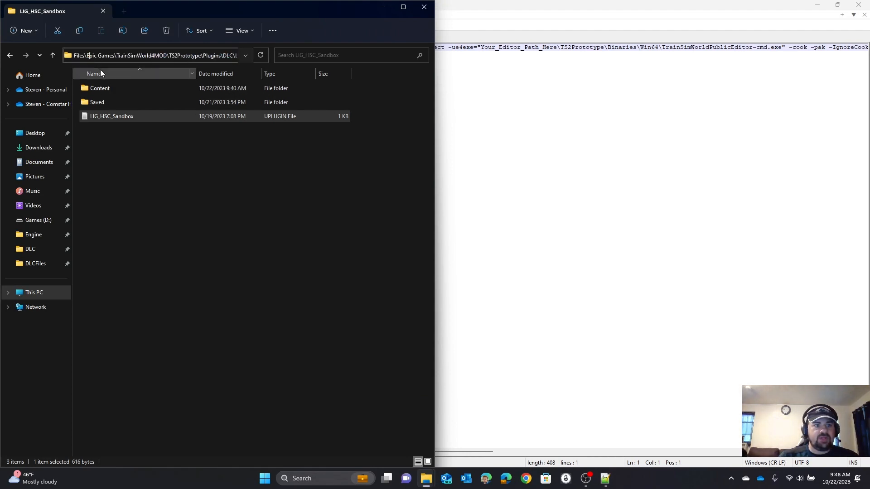
{"action": "key", "text": "Left"}
{"action": "key", "text": "Left"}
{"action": "key", "text": "Left"}
{"action": "key", "text": "Left"}
{"action": "key", "text": "Left"}
{"action": "key", "text": "Left"}
{"action": "key", "text": "Left"}
{"action": "key", "text": "Left"}
{"action": "key", "text": "Left"}
{"action": "key", "text": "Left"}
{"action": "key", "text": "Left"}
{"action": "key", "text": "Left"}
{"action": "key", "text": "Left"}
{"action": "key", "text": "Left"}
{"action": "key", "text": "Left"}
{"action": "key", "text": "Left"}
{"action": "key", "text": "Left"}
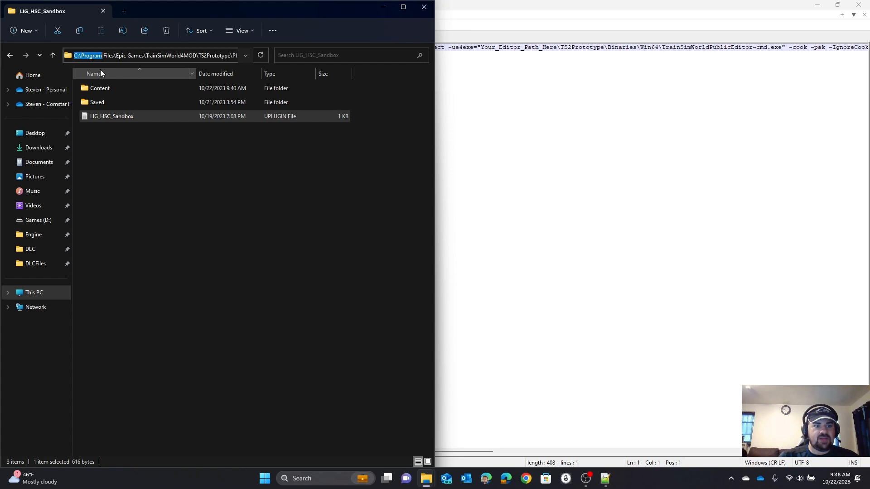
{"action": "key", "text": "shift+Right"}
{"action": "key", "text": "shift+Right"}
{"action": "key", "text": "shift+Right"}
{"action": "key", "text": "shift+Right"}
{"action": "key", "text": "shift+Right"}
{"action": "key", "text": "shift+Right"}
{"action": "key", "text": "shift+Right"}
{"action": "key", "text": "shift+Right"}
{"action": "key", "text": "shift+Right"}
{"action": "key", "text": "shift+Right"}
{"action": "key", "text": "shift+Right"}
{"action": "key", "text": "shift+Right"}
{"action": "key", "text": "shift+Right"}
{"action": "key", "text": "shift+Right"}
{"action": "key", "text": "shift+Right"}
{"action": "key", "text": "shift+Right"}
{"action": "key", "text": "shift+Right"}
{"action": "key", "text": "shift+Right"}
{"action": "key", "text": "shift+Right"}
{"action": "key", "text": "shift+Right"}
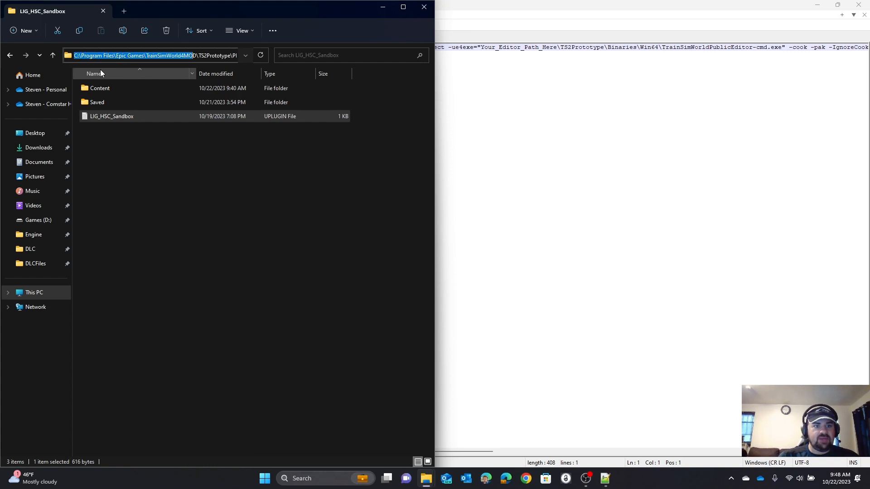
{"action": "key", "text": "shift+Right"}
{"action": "key", "text": "ctrl+c"}
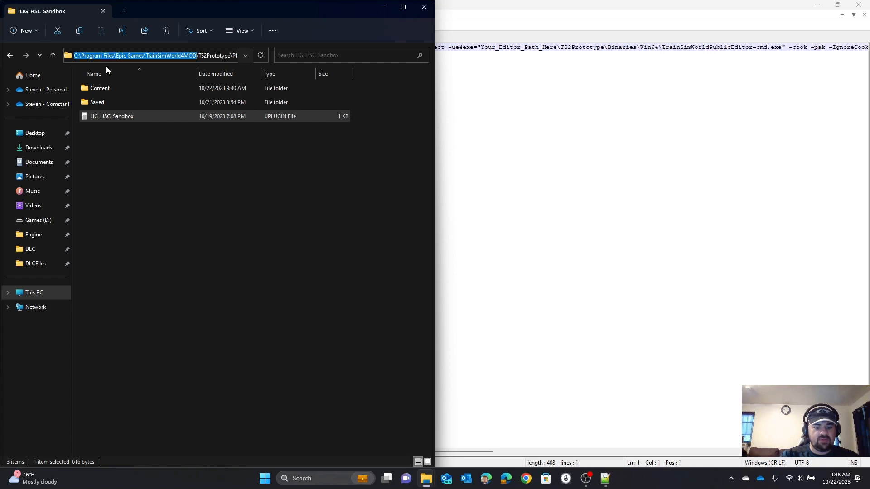
Step: Switch to Notepad++ and replace every Your_Editor_Path_Here in the 1-LIG_HSC_Sandbox-Cook batch file with C:\Program Files\Epic Games\TrainSimWorld4MOD
{"action": "left_click", "coordinate": [454, 166]}
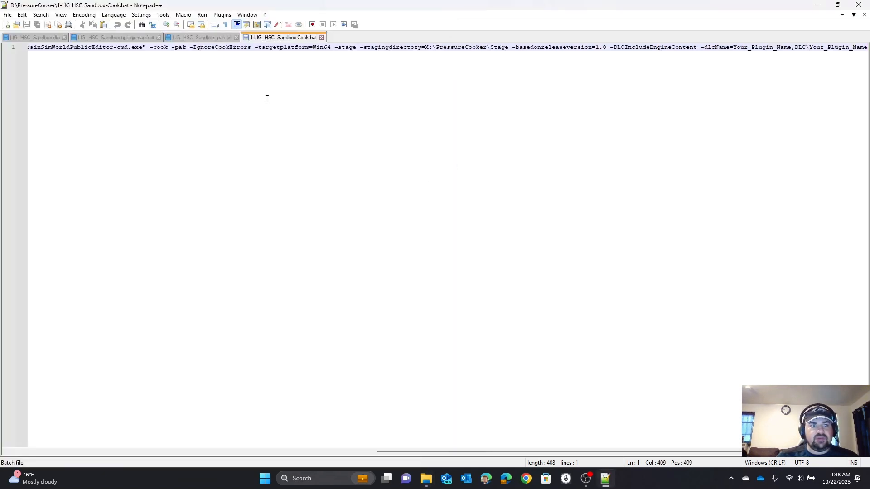
{"action": "left_click", "coordinate": [304, 451]}
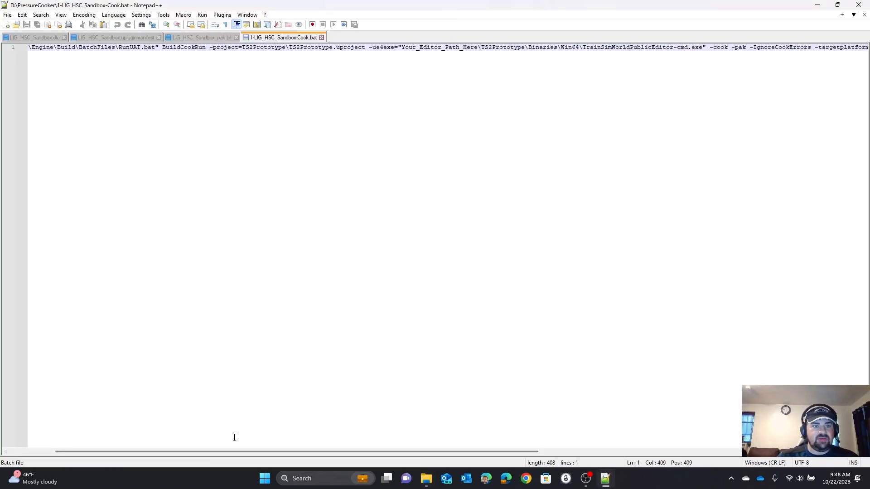
{"action": "left_click", "coordinate": [27, 452]}
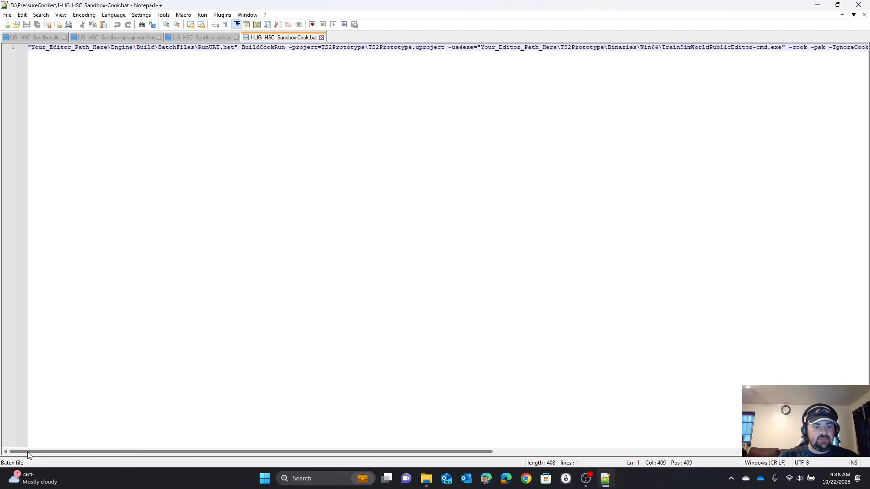
{"action": "double_click", "coordinate": [48, 49]}
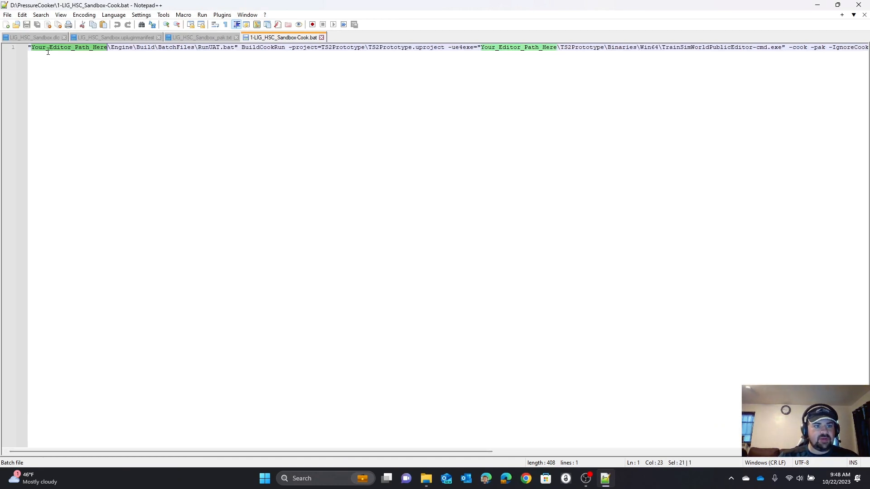
{"action": "key", "text": "ctrl+f"}
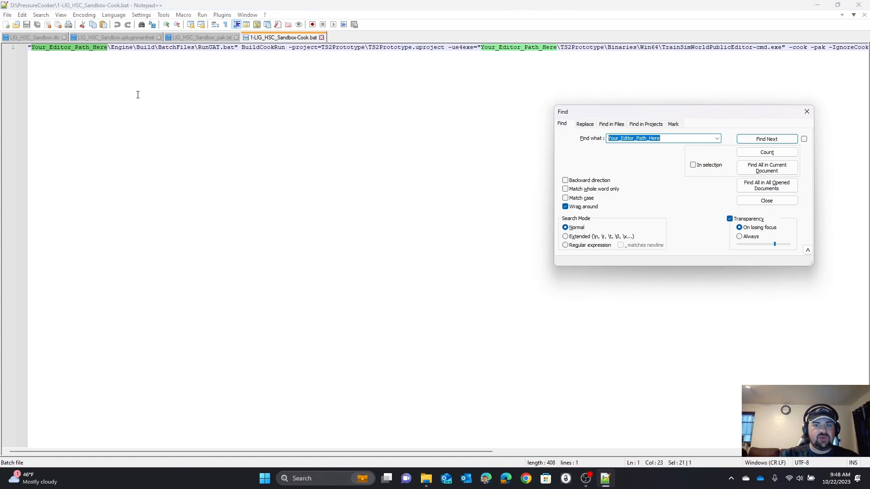
{"action": "left_click", "coordinate": [588, 124]}
{"action": "double_click", "coordinate": [622, 152]}
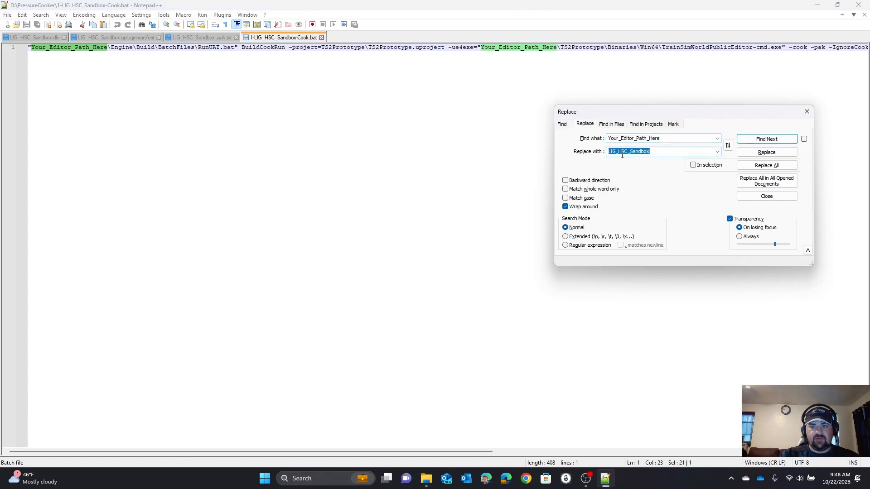
{"action": "key", "text": "ctrl+v"}
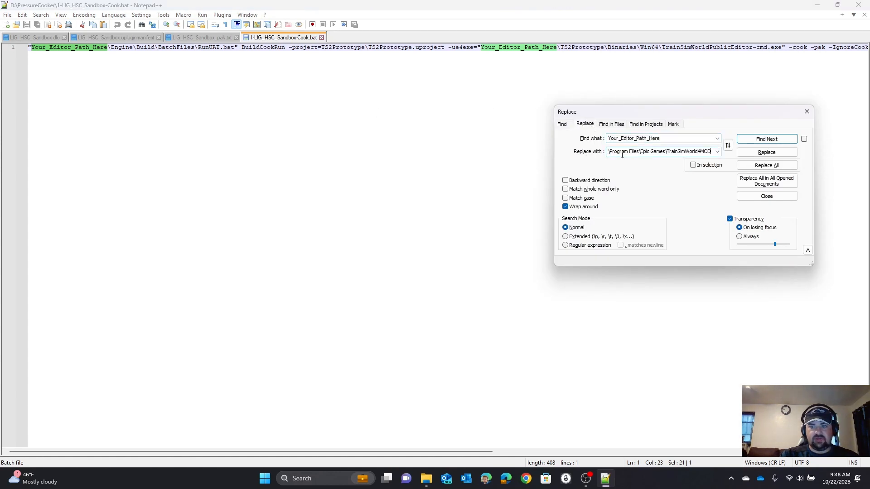
{"action": "left_click", "coordinate": [777, 168]}
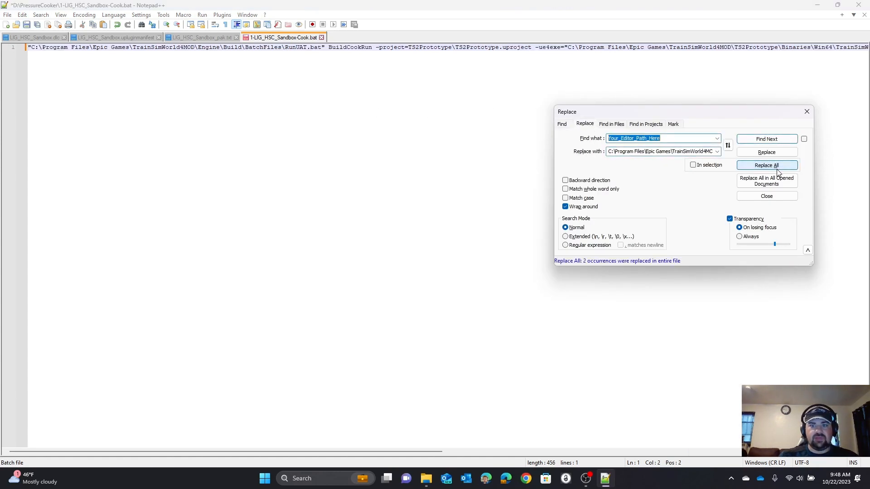
{"action": "left_click", "coordinate": [806, 112]}
Step: Change the drive letter of the stagingdirectory path to D, making it D:\PressureCooker\Stage
{"action": "left_click_drag", "start_coordinate": [411, 452], "coordinate": [554, 450]}
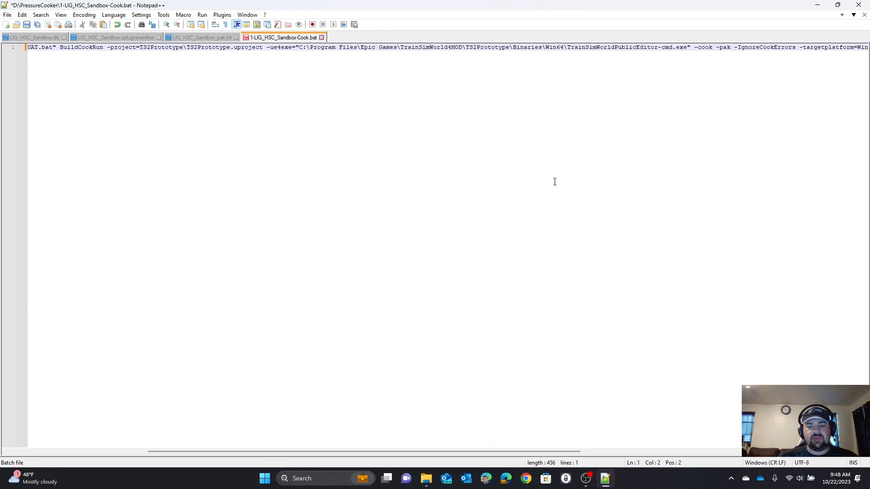
{"action": "left_click_drag", "start_coordinate": [554, 452], "coordinate": [730, 451]}
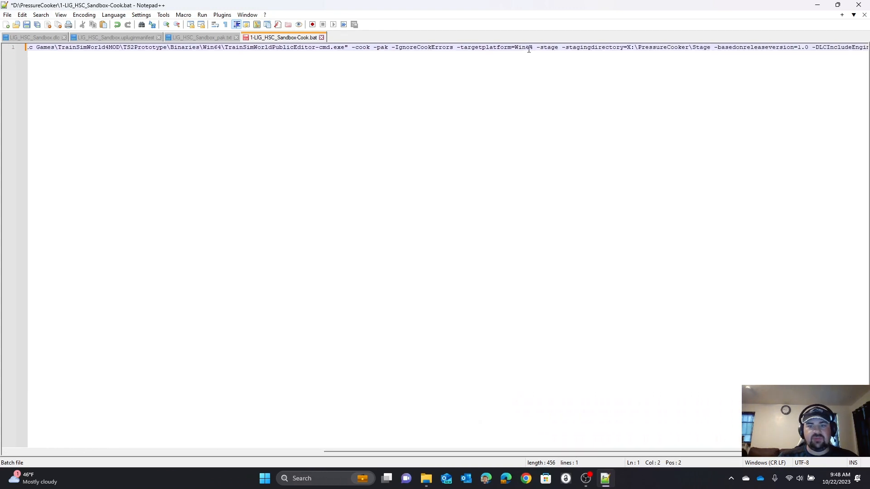
{"action": "left_click_drag", "start_coordinate": [568, 452], "coordinate": [627, 435]}
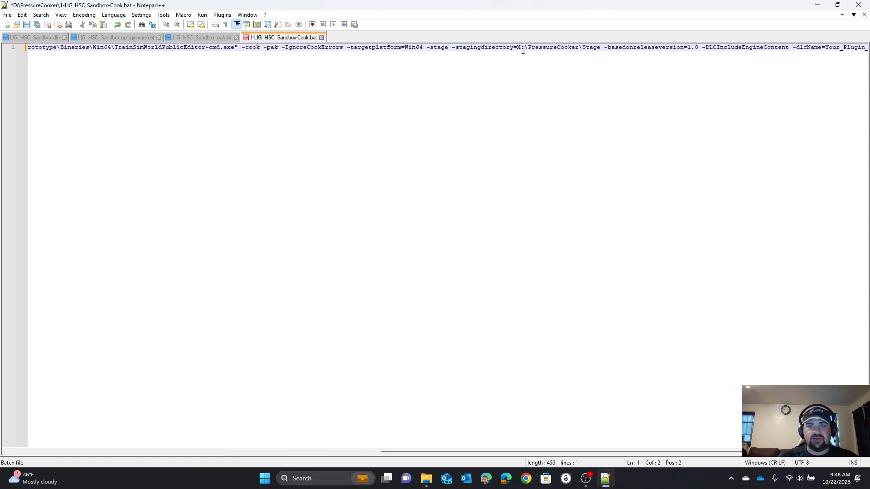
{"action": "left_click", "coordinate": [512, 86]}
{"action": "key", "text": "BackSpace"}
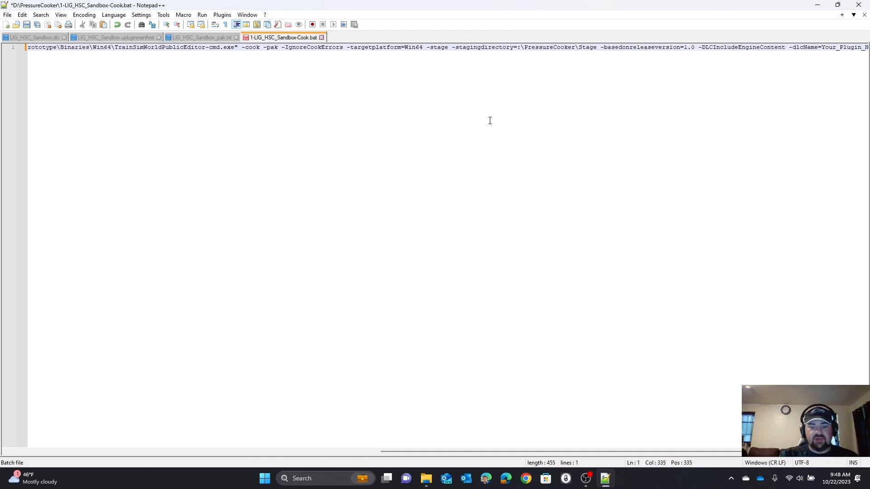
{"action": "type", "text": "D"}
{"action": "key", "text": "Escape"}
{"action": "key", "text": "End"}
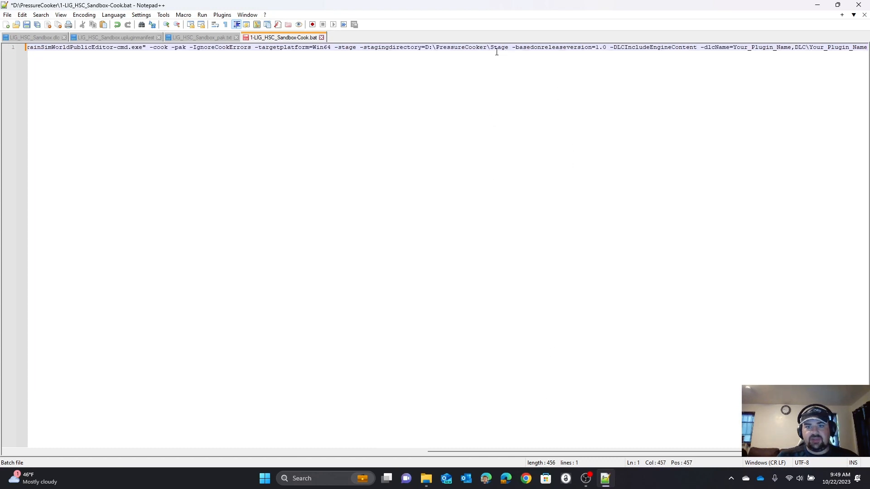
Step: Check the batch file's staging directory path against the PressureCooker folder's location in File Explorer
{"action": "left_click_drag", "start_coordinate": [509, 47], "coordinate": [425, 47]}
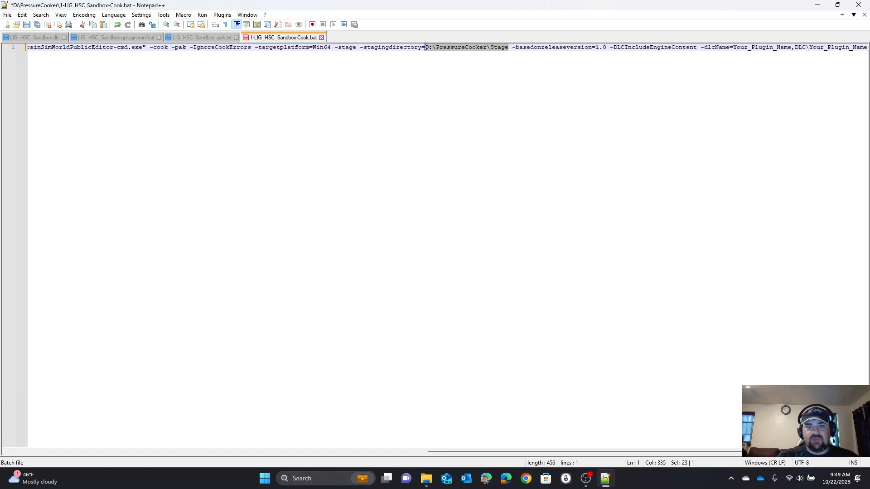
{"action": "mouse_move", "coordinate": [426, 478]}
{"action": "left_click", "coordinate": [490, 439]}
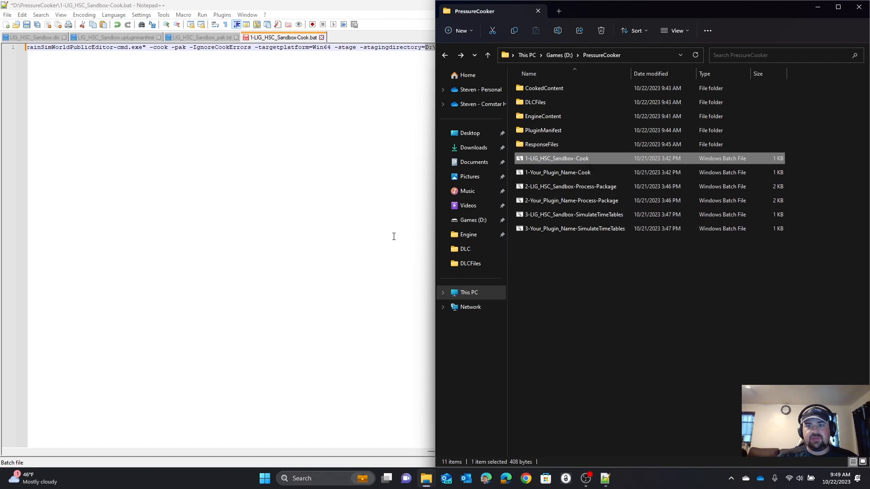
{"action": "key", "text": "super+Up"}
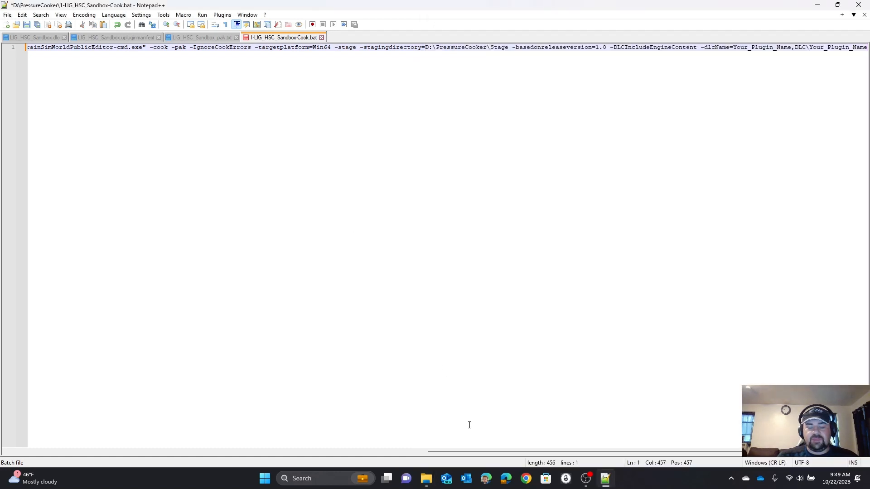
{"action": "left_click_drag", "start_coordinate": [490, 451], "coordinate": [513, 454]}
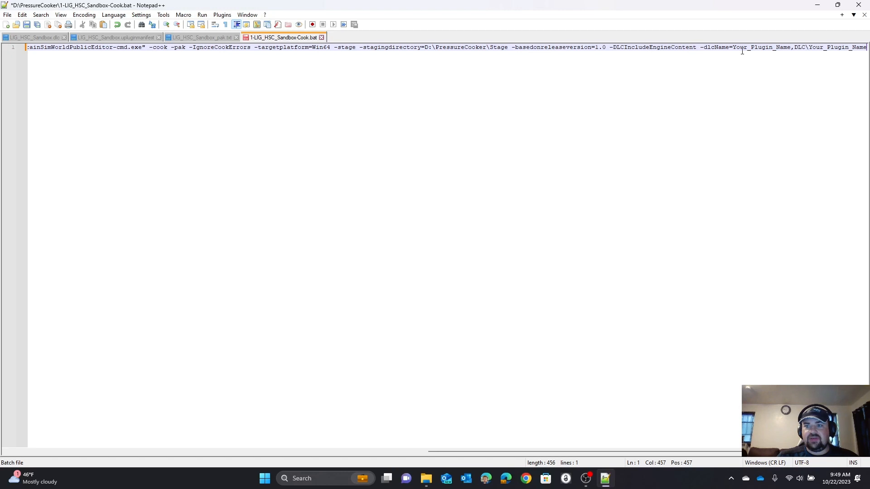
Step: Switch to File Explorer and copy the LIG_HSC_Sandbox name from the end of the plugin folder's path
{"action": "left_click", "coordinate": [426, 479]}
{"action": "left_click", "coordinate": [445, 434]}
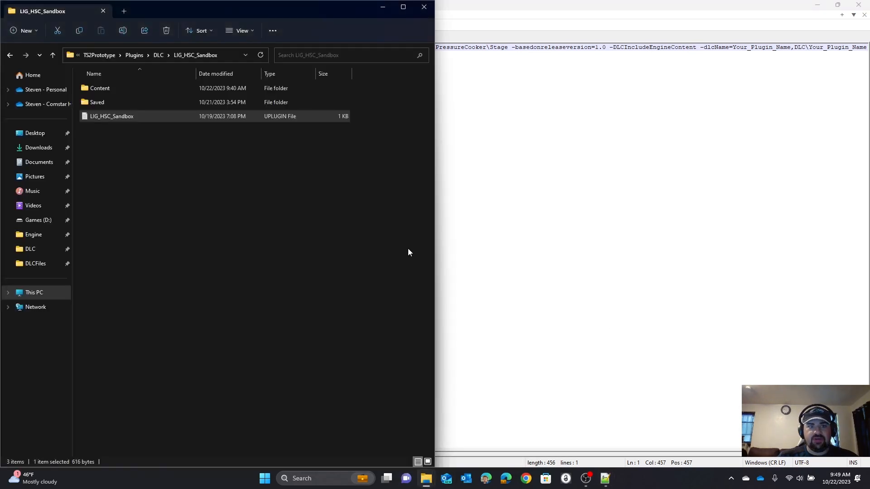
{"action": "left_click", "coordinate": [75, 58]}
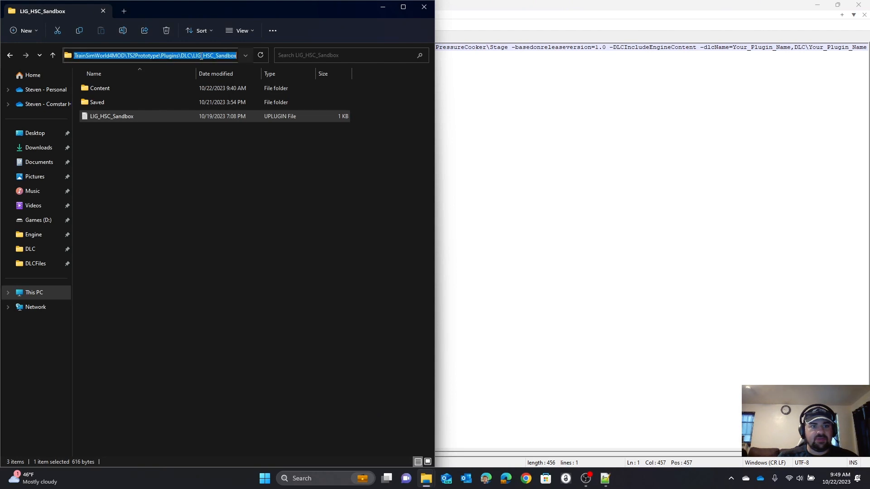
{"action": "left_click_drag", "start_coordinate": [194, 56], "coordinate": [238, 61]}
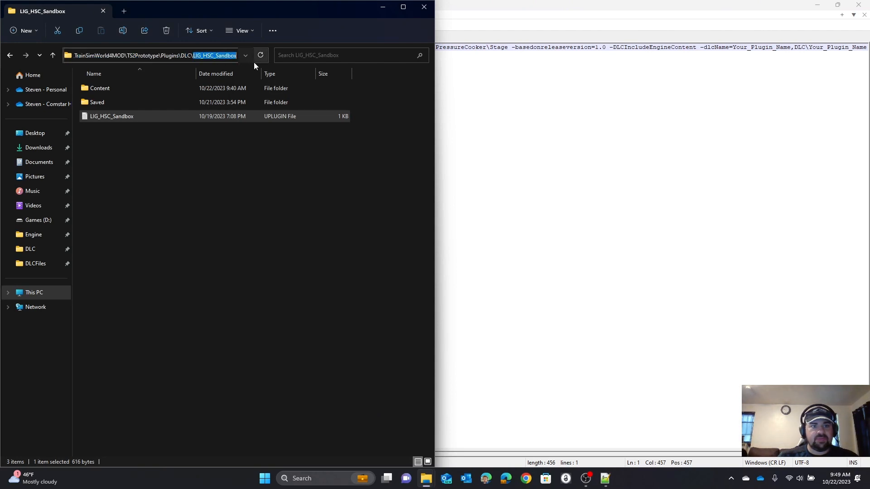
Step: Switch to Notepad++ and replace every Your_Plugin_Name in the cook batch file with LIG_HSC_Sandbox
{"action": "left_click", "coordinate": [564, 153]}
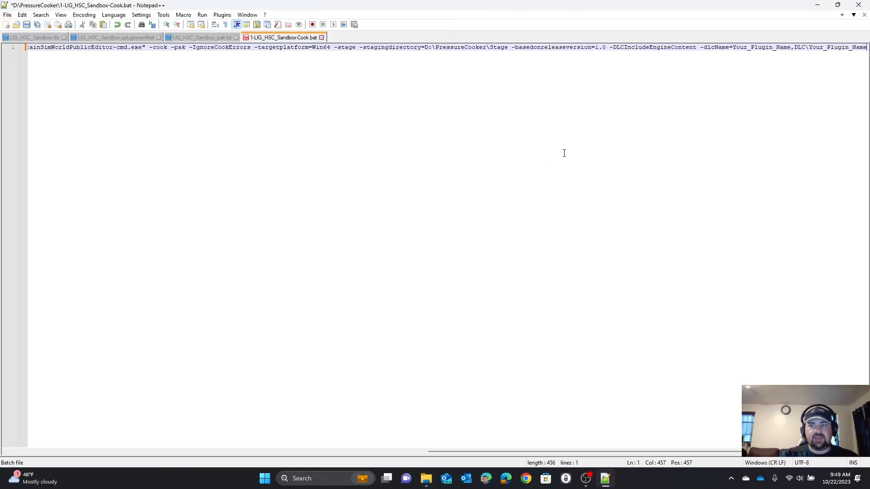
{"action": "double_click", "coordinate": [830, 47]}
{"action": "key", "text": "ctrl+f"}
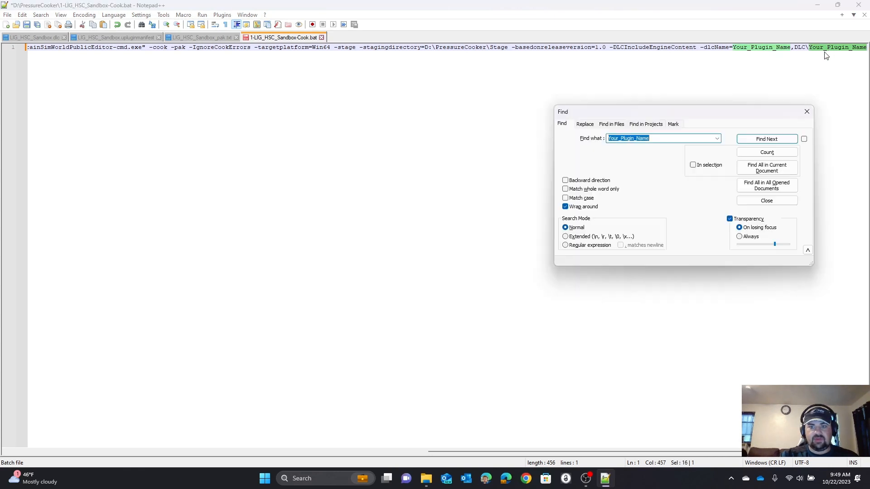
{"action": "left_click", "coordinate": [585, 125]}
{"action": "left_click", "coordinate": [635, 152]}
{"action": "key", "text": "ctrl+a"}
{"action": "type", "text": "LIG_HSC_Sandbox"}
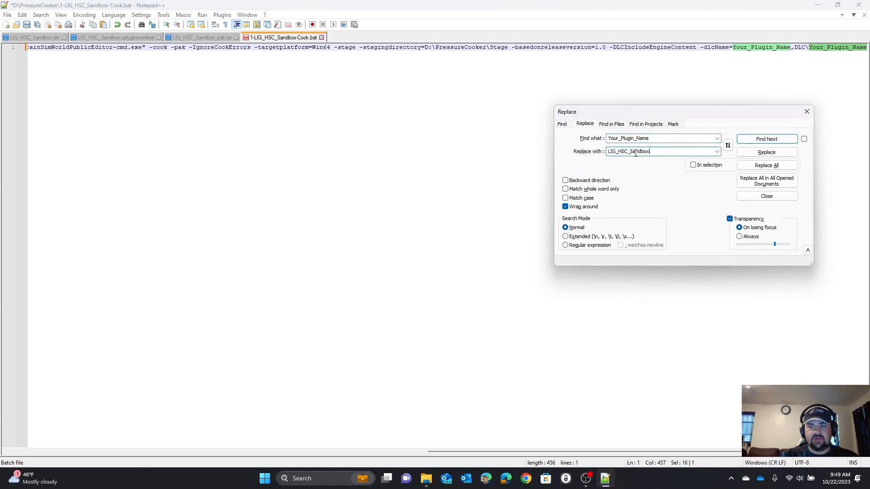
{"action": "left_click", "coordinate": [758, 166]}
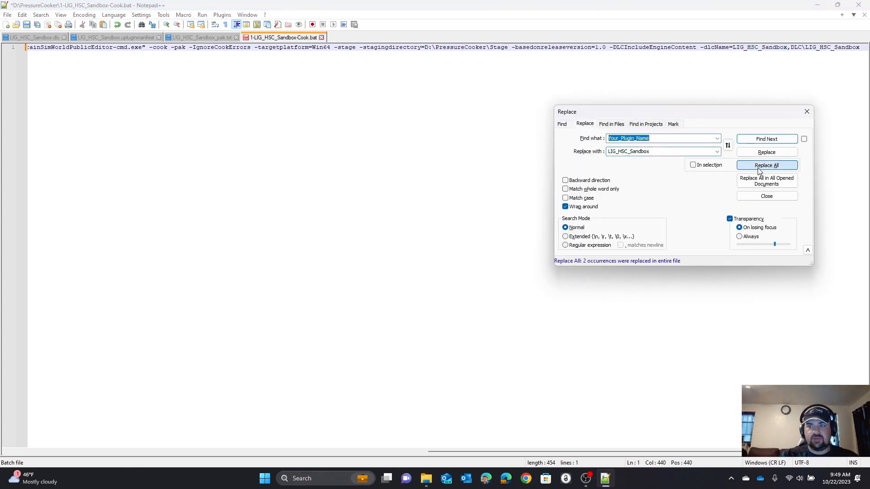
{"action": "left_click", "coordinate": [806, 113]}
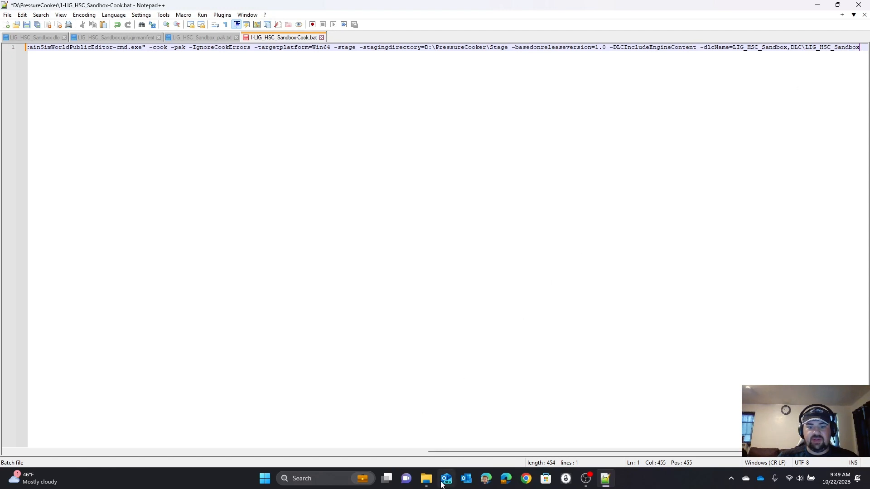
Step: Switch to File Explorer and review the LIG_HSC_Sandbox plugin folder's full path
{"action": "mouse_move", "coordinate": [426, 478]}
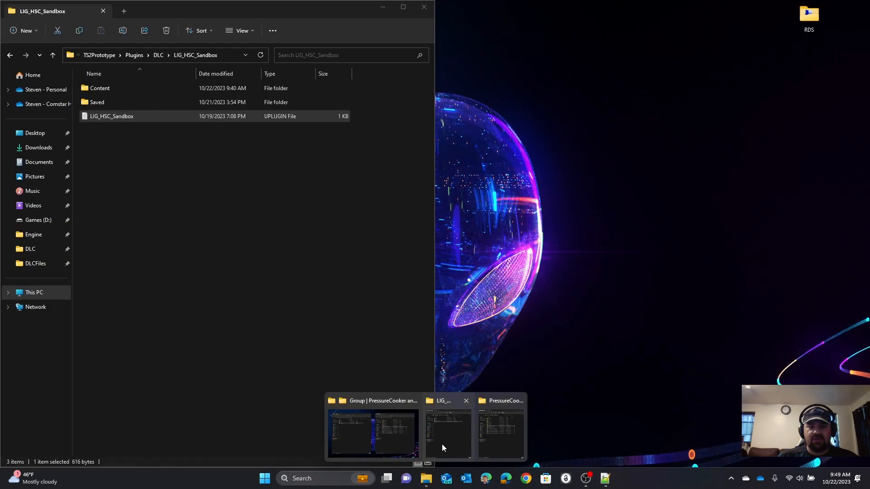
{"action": "left_click", "coordinate": [442, 444]}
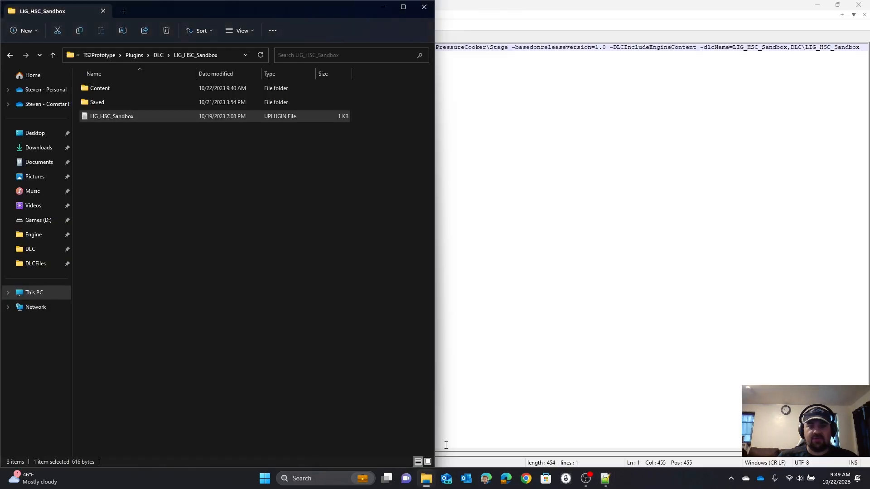
{"action": "left_click", "coordinate": [77, 56]}
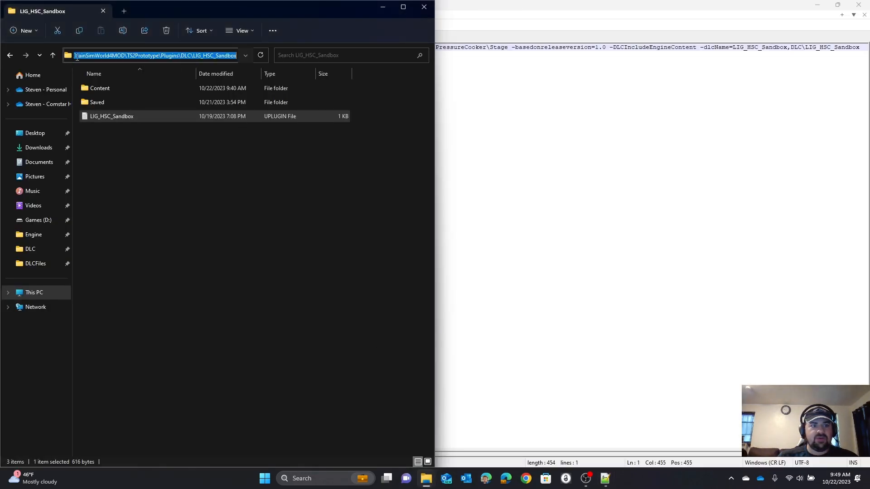
{"action": "left_click", "coordinate": [159, 55]}
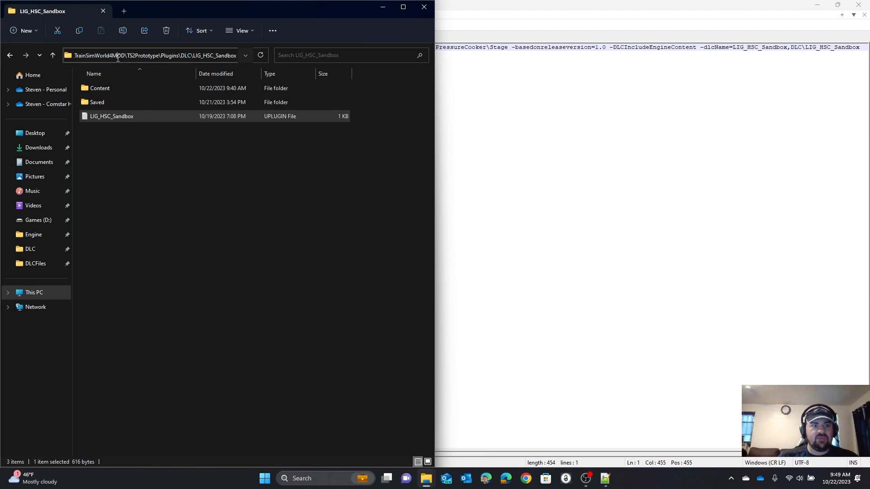
{"action": "key", "text": "Right"}
{"action": "key", "text": "Right"}
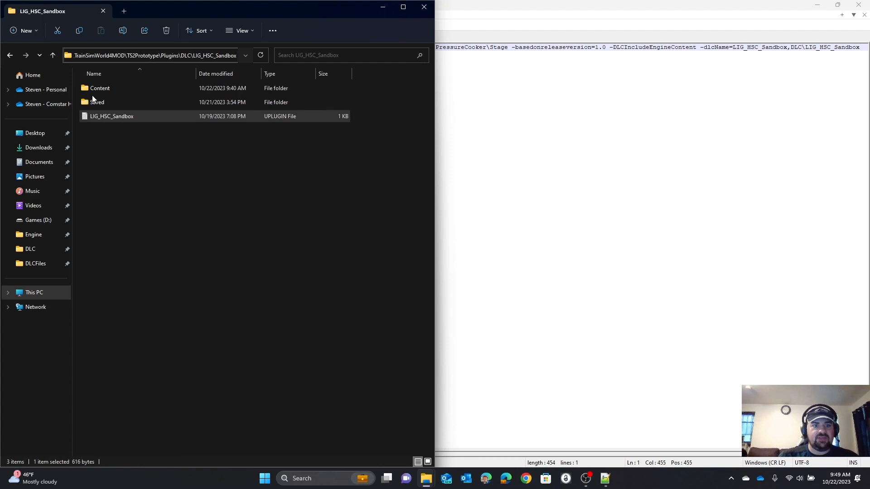
Step: Return to Notepad++ and save the edited 1-LIG_HSC_Sandbox-Cook batch file
{"action": "key", "text": "alt+Tab"}
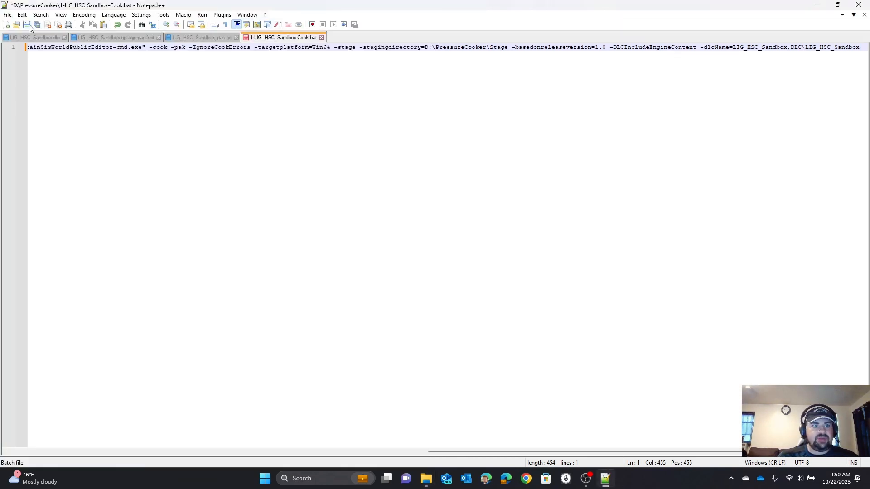
{"action": "key", "text": "ctrl+s"}
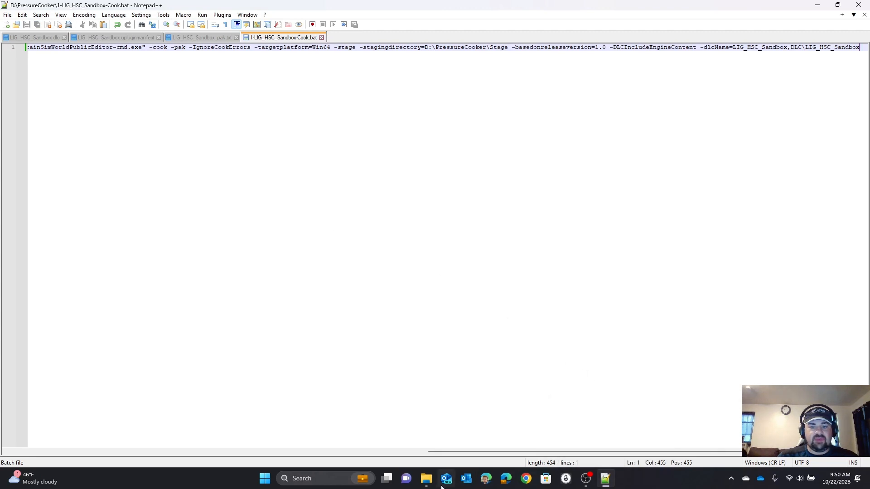
Step: Switch to File Explorer and open the 2-LIG_HSC_Sandbox-Process-Package batch file from the PressureCooker folder for editing in Notepad++
{"action": "left_click", "coordinate": [426, 478]}
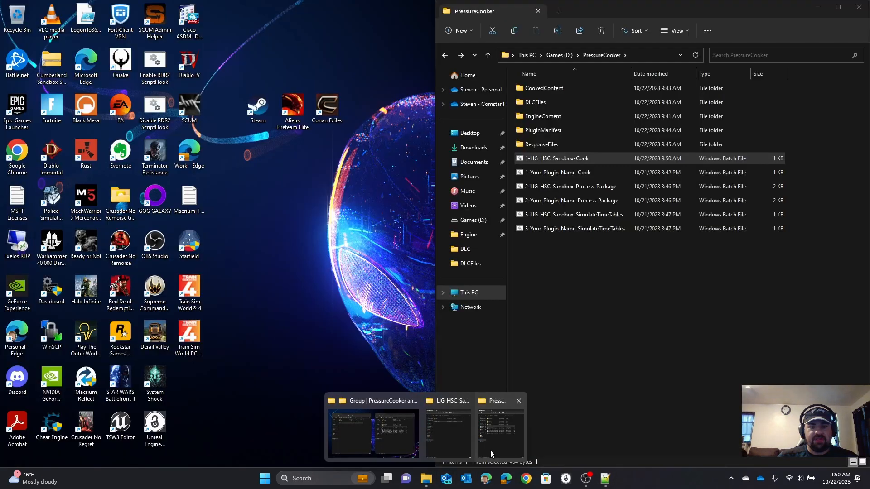
{"action": "left_click", "coordinate": [490, 451]}
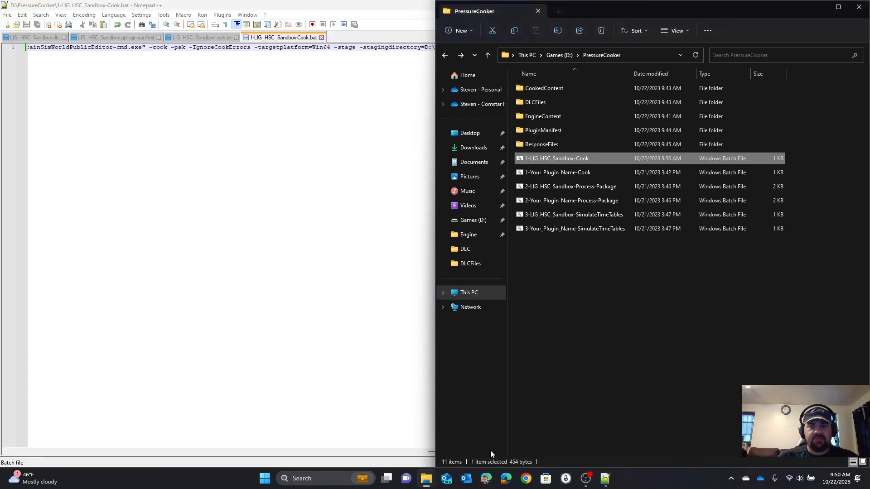
{"action": "left_click", "coordinate": [536, 190]}
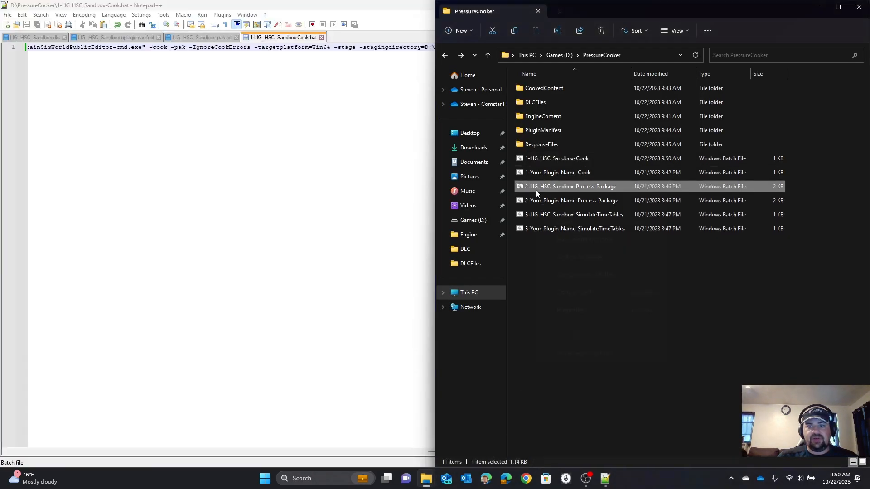
{"action": "right_click", "coordinate": [536, 190]}
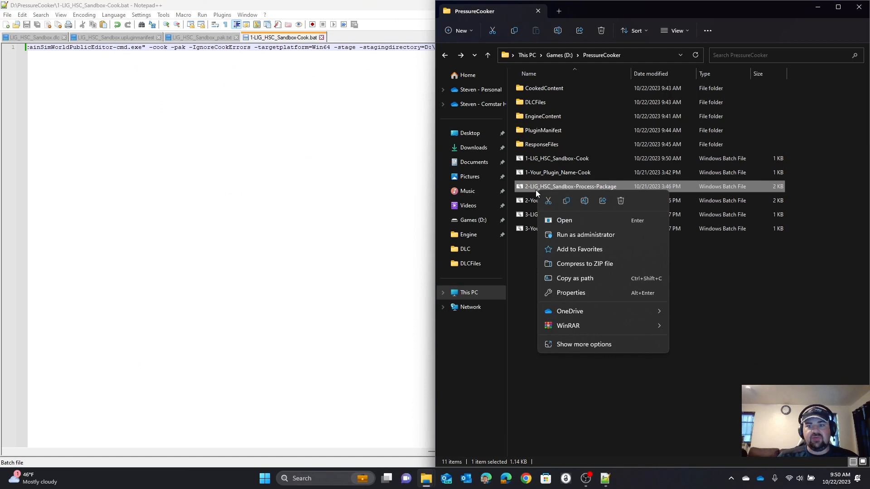
{"action": "left_click", "coordinate": [583, 345]}
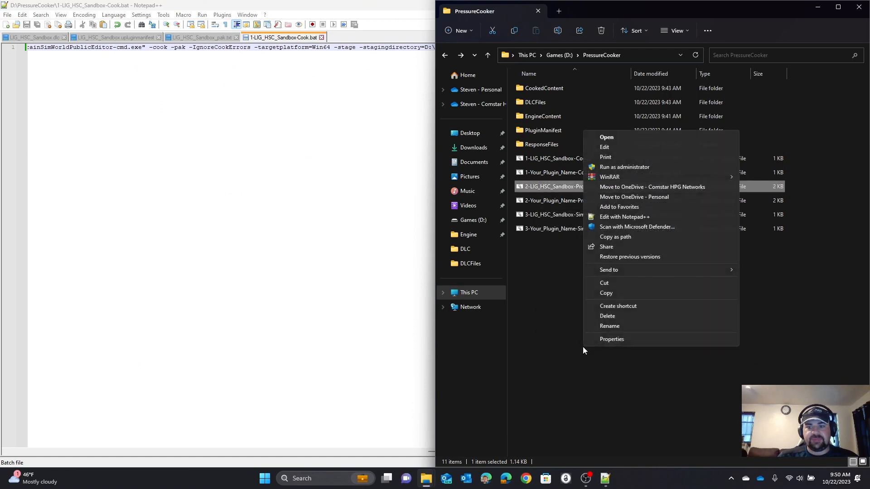
{"action": "left_click", "coordinate": [621, 217]}
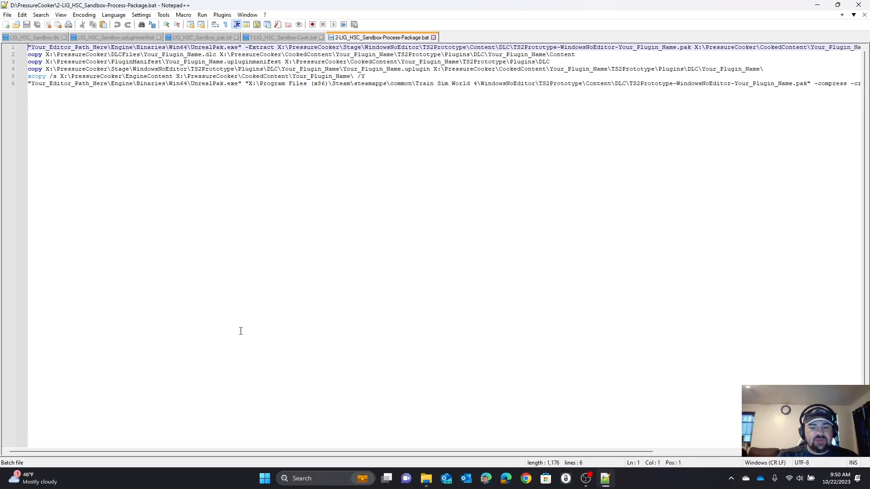
Step: Switch to File Explorer and copy the C:\Program Files\Epic Games\TrainSimWorld4MOD portion of the LIG_HSC_Sandbox plugin folder's path
{"action": "left_click", "coordinate": [426, 478]}
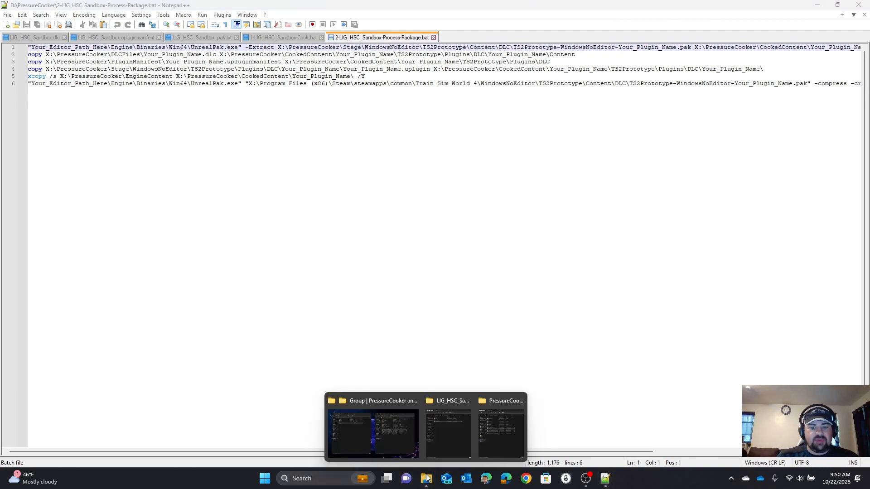
{"action": "left_click", "coordinate": [439, 447]}
{"action": "left_click", "coordinate": [71, 58]}
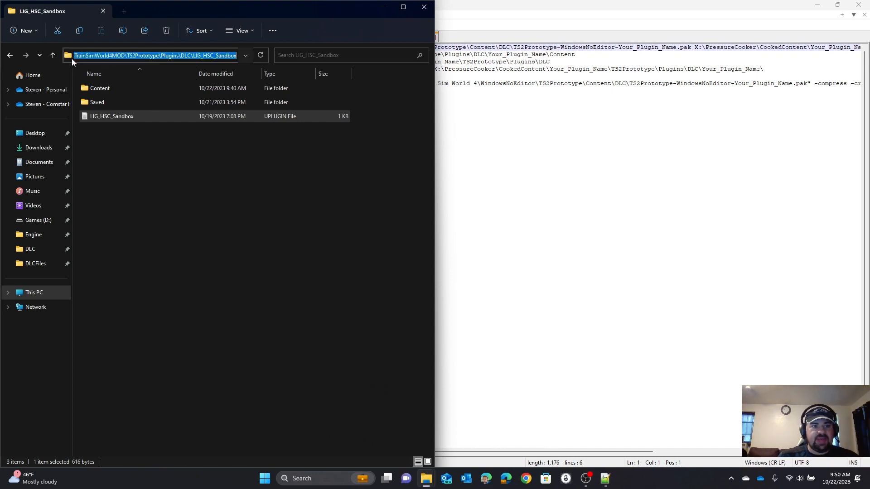
{"action": "left_click", "coordinate": [78, 56]}
{"action": "key", "text": "Left"}
{"action": "key", "text": "Left"}
{"action": "key", "text": "Left"}
{"action": "key", "text": "Left"}
{"action": "key", "text": "Left"}
{"action": "key", "text": "Left"}
{"action": "key", "text": "Left"}
{"action": "key", "text": "Left"}
{"action": "key", "text": "Left"}
{"action": "key", "text": "Left"}
{"action": "key", "text": "Left"}
{"action": "key", "text": "Left"}
{"action": "key", "text": "Left"}
{"action": "key", "text": "Left"}
{"action": "key", "text": "Left"}
{"action": "key", "text": "Left"}
{"action": "key", "text": "Left"}
{"action": "key", "text": "Left"}
{"action": "key", "text": "Left"}
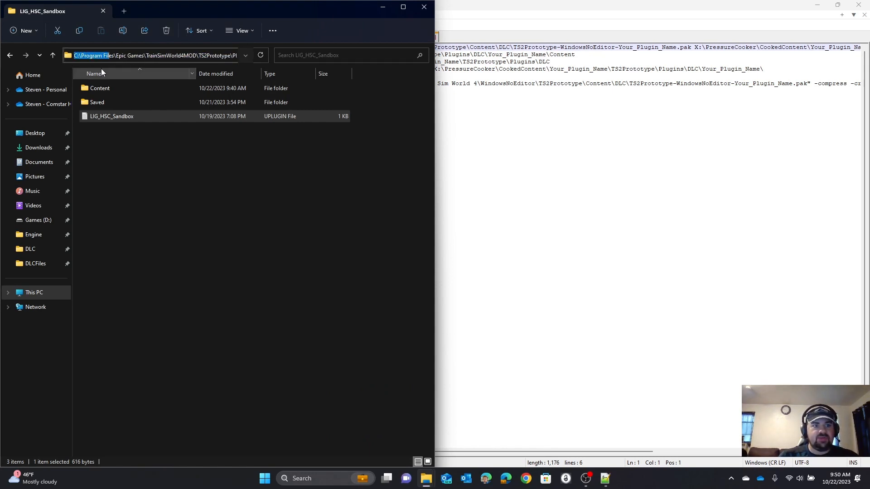
{"action": "key", "text": "shift+Right"}
{"action": "key", "text": "shift+Right"}
{"action": "key", "text": "shift+Right"}
{"action": "key", "text": "shift+Right"}
{"action": "key", "text": "shift+Right"}
{"action": "key", "text": "shift+Right"}
{"action": "key", "text": "shift+Right"}
{"action": "key", "text": "shift+Right"}
{"action": "key", "text": "shift+Right"}
{"action": "key", "text": "shift+Right"}
{"action": "key", "text": "shift+Right"}
{"action": "key", "text": "shift+Right"}
{"action": "key", "text": "shift+Right"}
{"action": "key", "text": "shift+Right"}
{"action": "key", "text": "shift+Right"}
{"action": "key", "text": "shift+Right"}
{"action": "key", "text": "shift+Right"}
{"action": "key", "text": "shift+Right"}
{"action": "key", "text": "shift+Right"}
{"action": "key", "text": "shift+Right"}
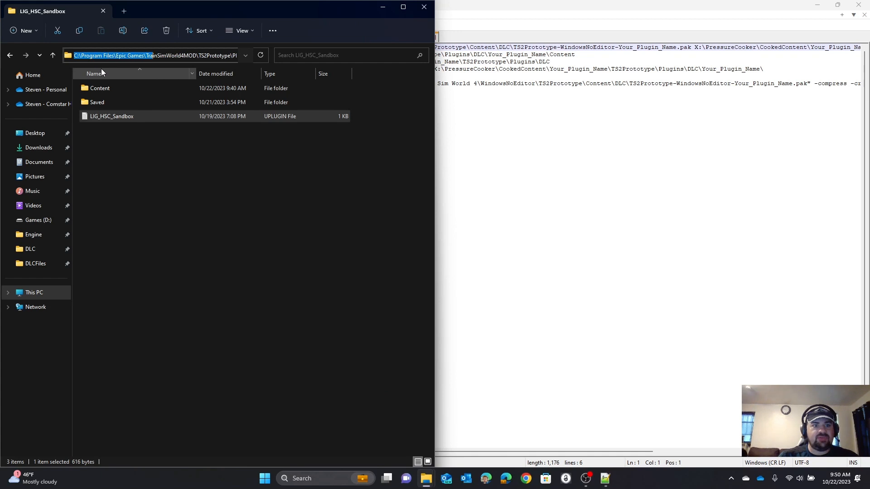
{"action": "key", "text": "shift+Right"}
{"action": "key", "text": "shift+Right"}
{"action": "key", "text": "shift+Right"}
{"action": "key", "text": "shift+Right"}
{"action": "key", "text": "shift+Right"}
{"action": "key", "text": "ctrl+c"}
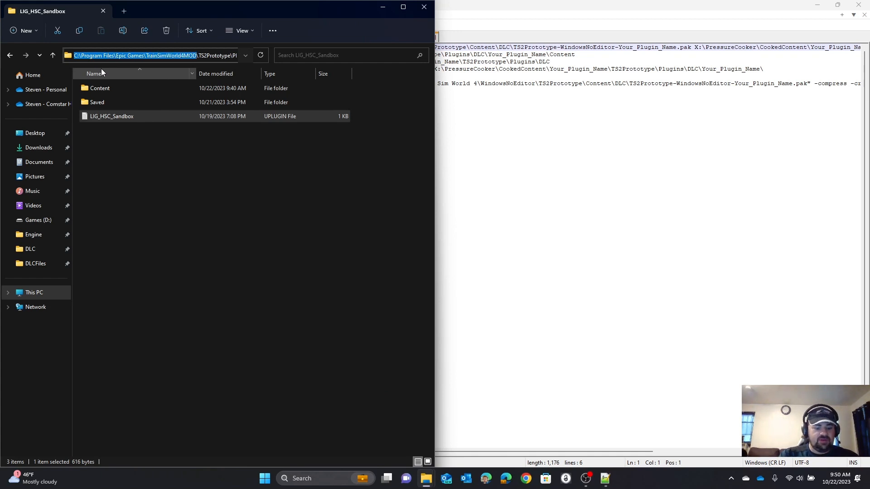
Step: Switch to Notepad++ and replace every Your_Editor_Path_Here in the process-package batch file with C:\Program Files\Epic Games\TrainSimWorld4MOD
{"action": "left_click", "coordinate": [437, 222]}
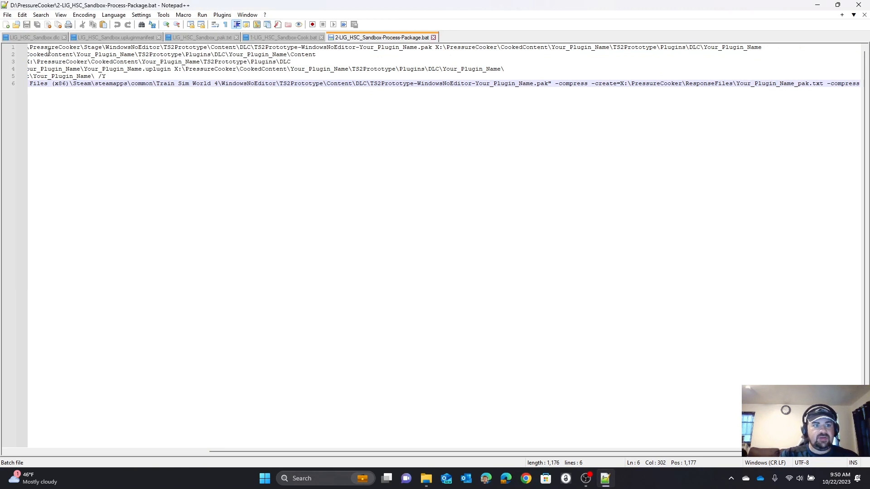
{"action": "left_click", "coordinate": [110, 452]}
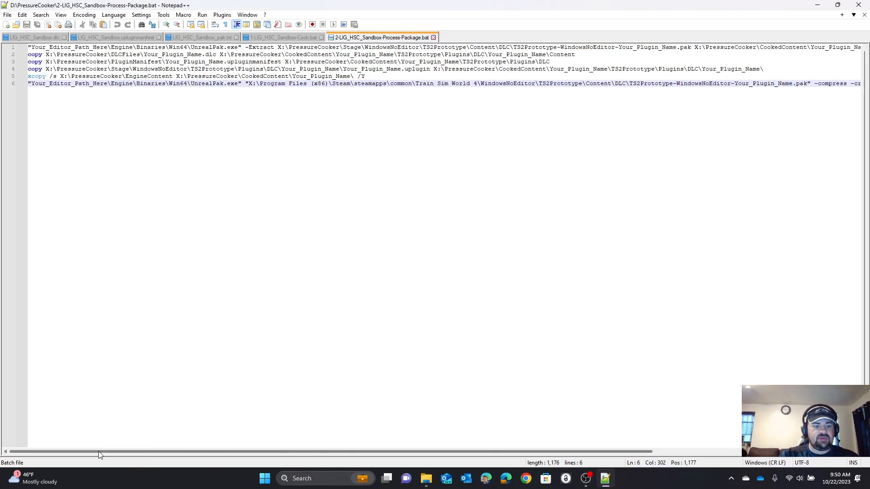
{"action": "double_click", "coordinate": [61, 48]}
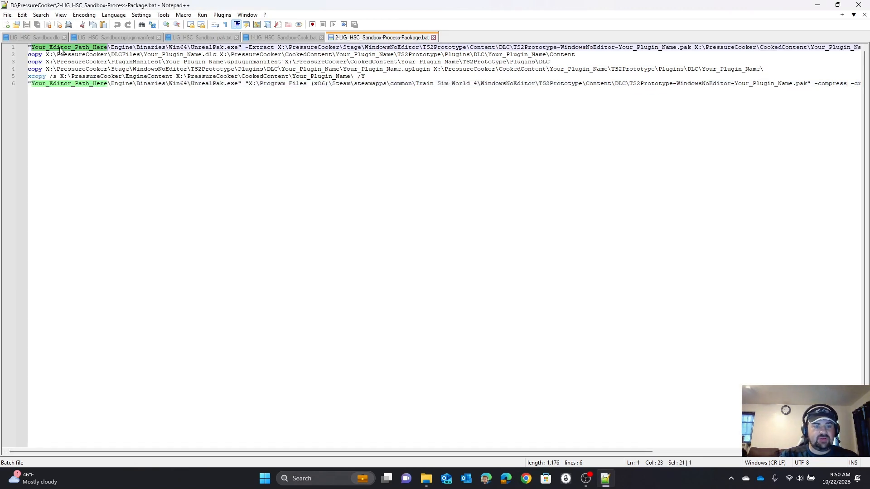
{"action": "key", "text": "ctrl+f"}
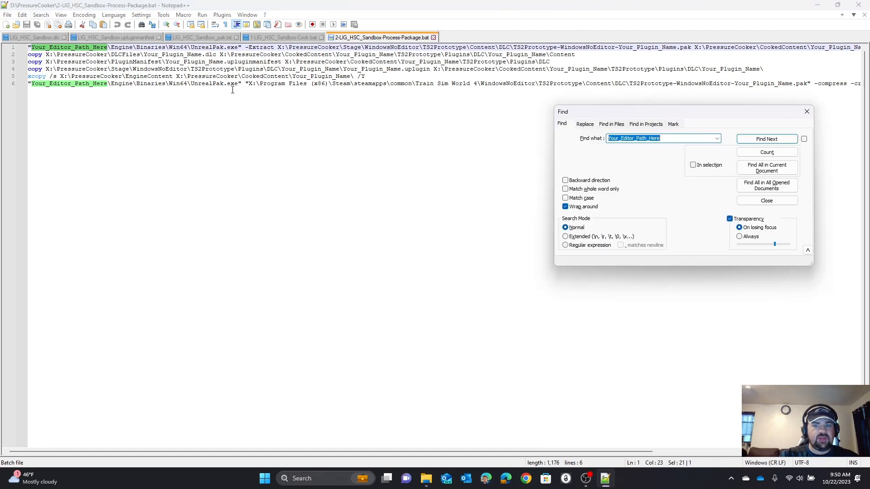
{"action": "left_click", "coordinate": [586, 125]}
{"action": "double_click", "coordinate": [618, 152]}
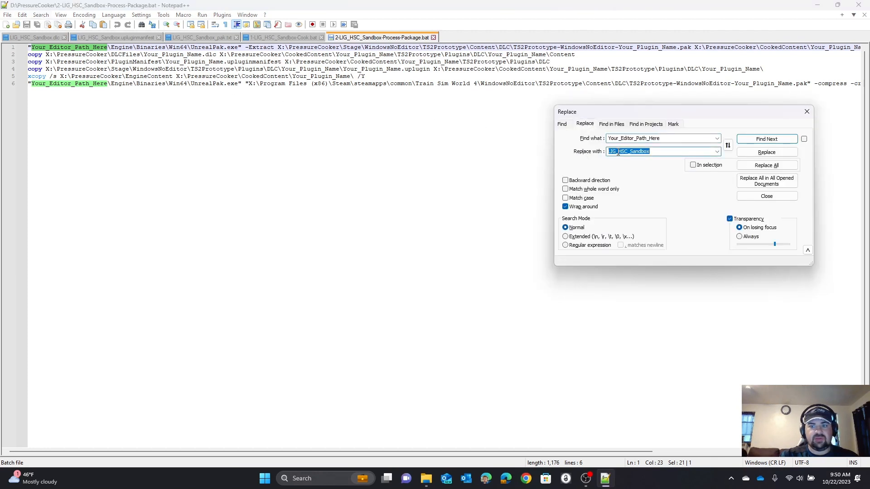
{"action": "key", "text": "ctrl+v"}
{"action": "left_click", "coordinate": [759, 167]}
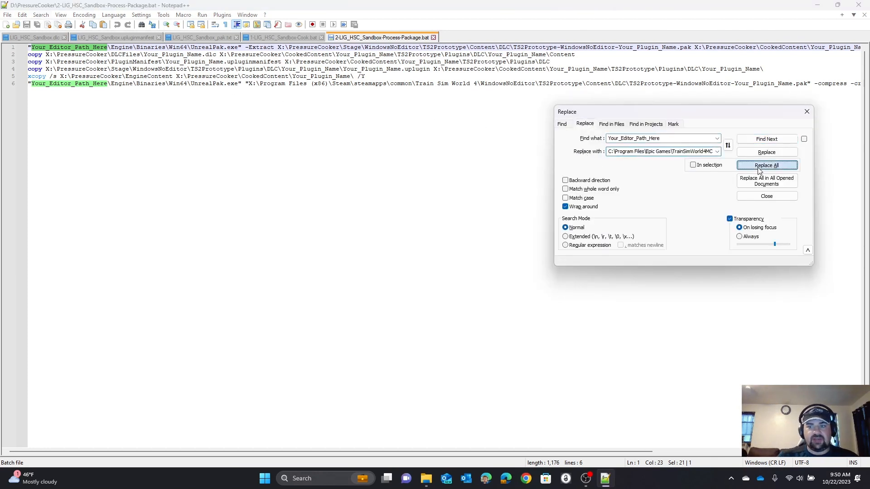
{"action": "left_click", "coordinate": [806, 113]}
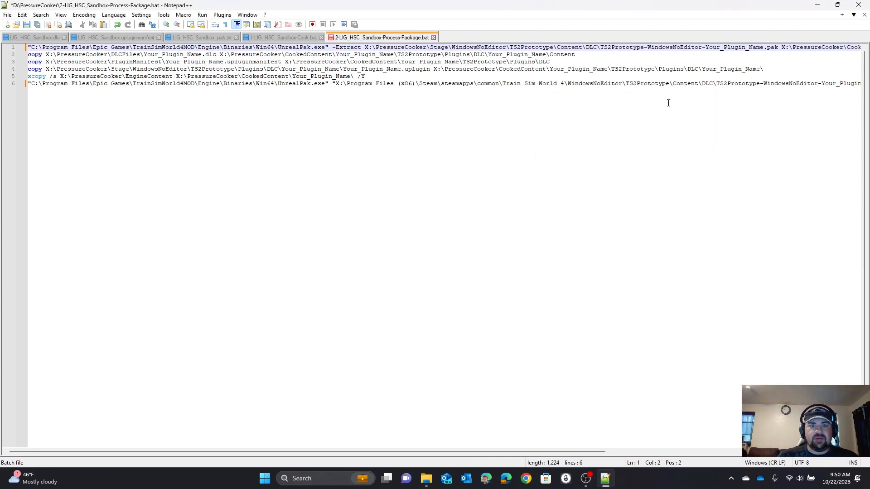
Step: Replace every X:\ drive reference in the process-package batch file with D:\
{"action": "left_click_drag", "start_coordinate": [366, 47], "coordinate": [370, 48]}
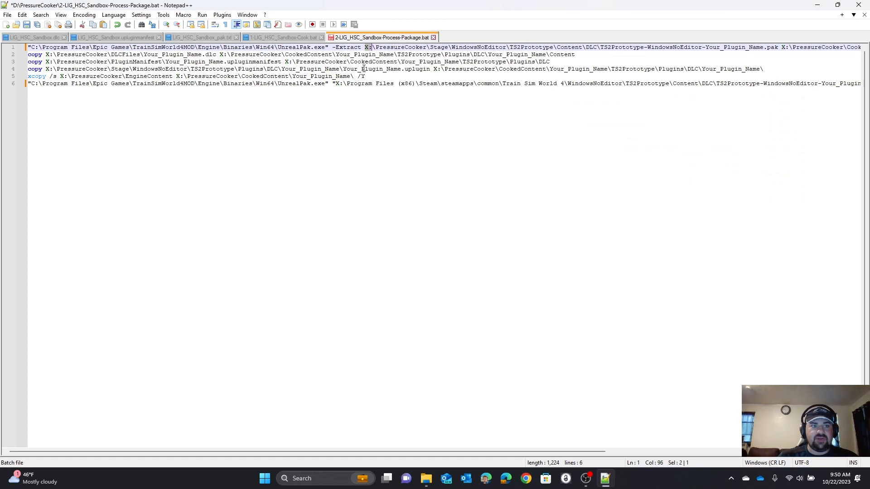
{"action": "key", "text": "shift+Right"}
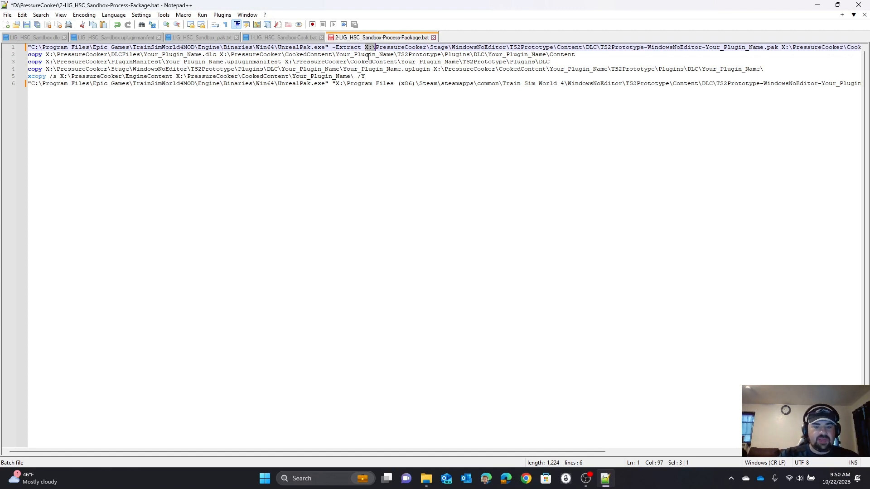
{"action": "key", "text": "ctrl+f"}
{"action": "left_click", "coordinate": [584, 124]}
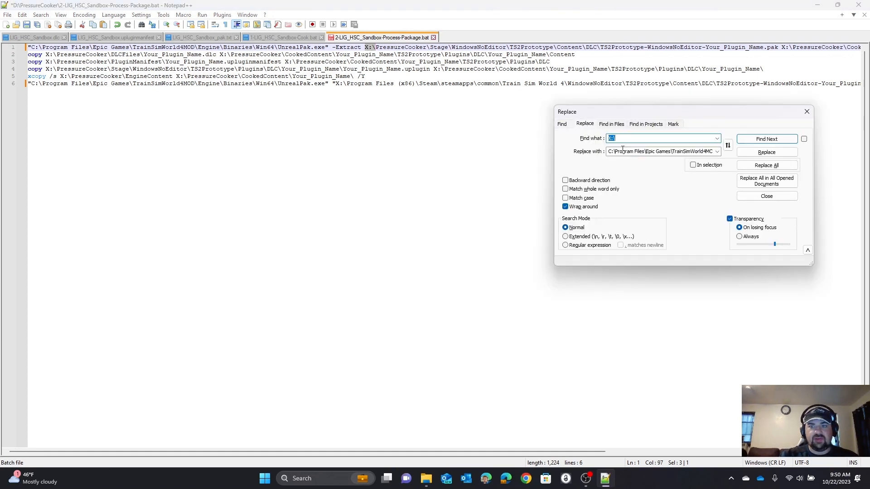
{"action": "key", "text": "Tab"}
{"action": "type", "text": "D:"}
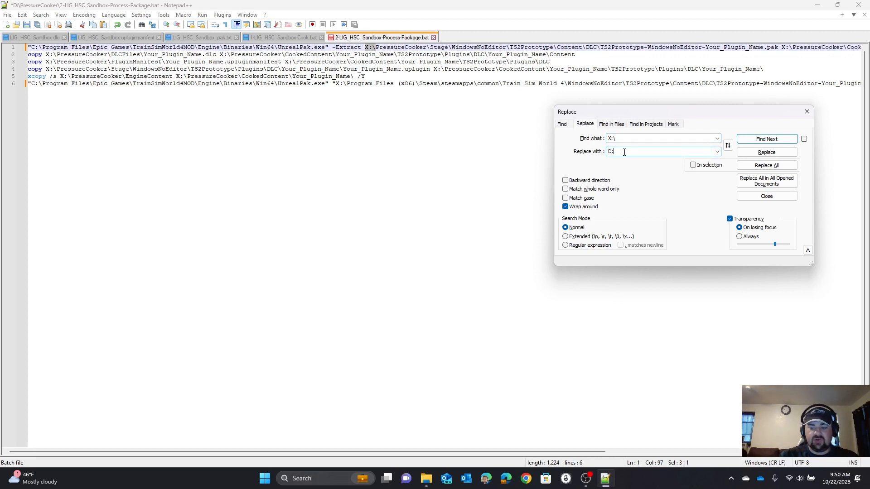
{"action": "type", "text": "\\"}
{"action": "left_click", "coordinate": [763, 166]}
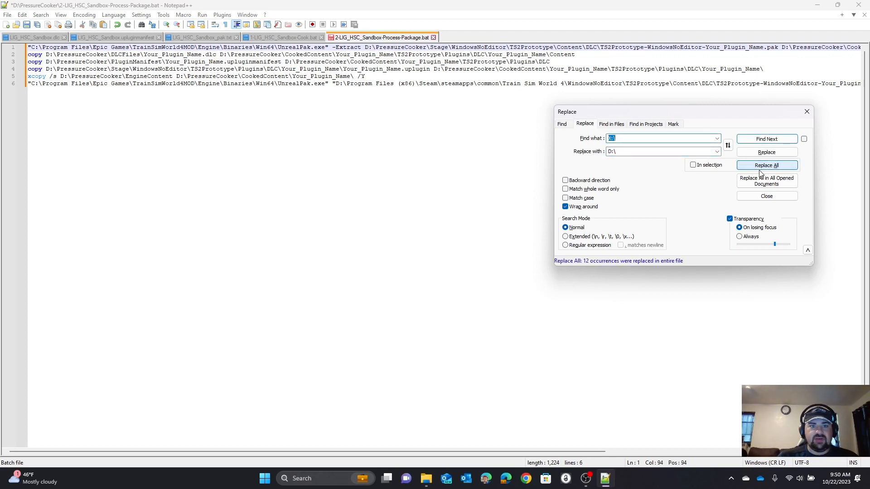
{"action": "left_click", "coordinate": [802, 116]}
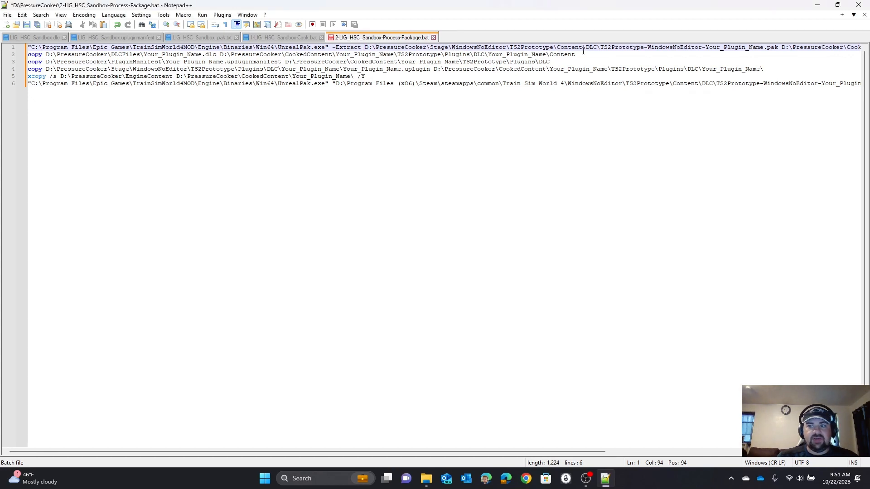
Step: Switch to File Explorer and copy the plugin name LIG_HSC_Sandbox from the end of its folder path
{"action": "double_click", "coordinate": [719, 47]}
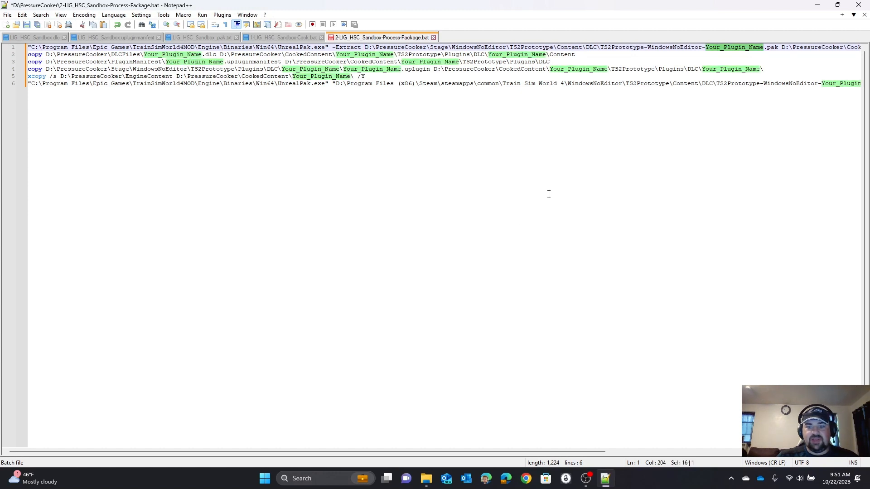
{"action": "mouse_move", "coordinate": [426, 479]}
{"action": "left_click", "coordinate": [439, 446]}
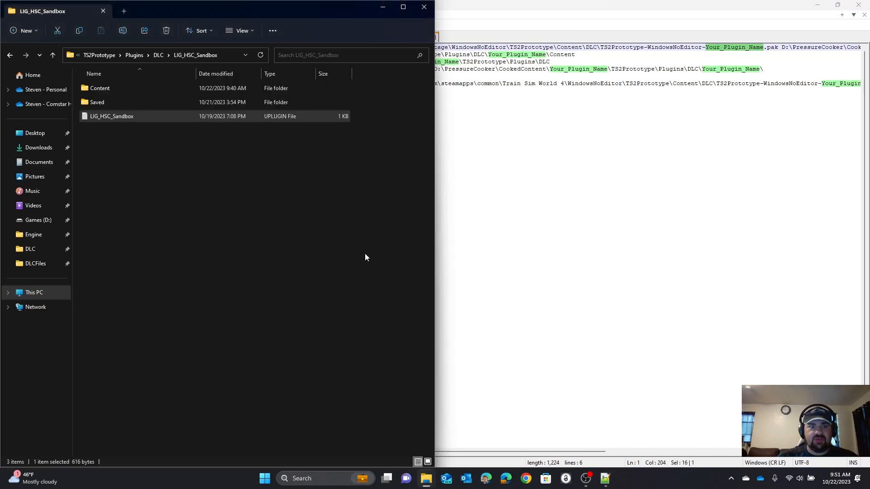
{"action": "left_click", "coordinate": [70, 51]}
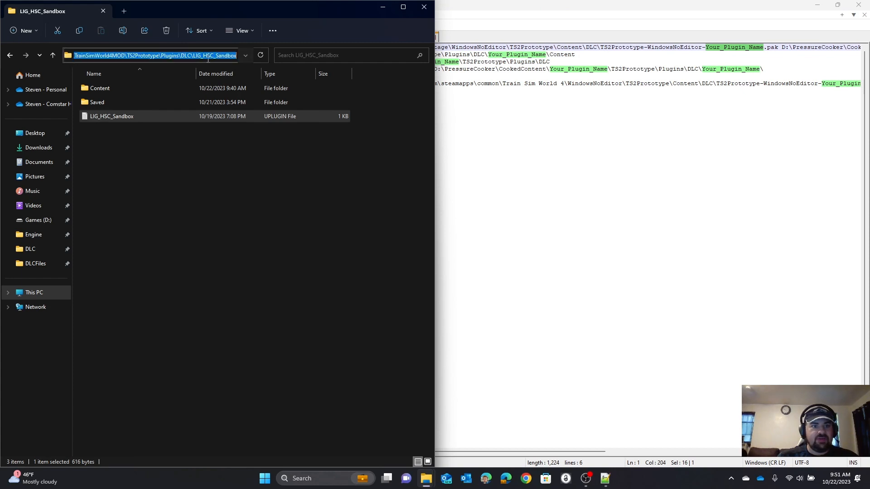
{"action": "left_click_drag", "start_coordinate": [193, 55], "coordinate": [248, 61]}
{"action": "key", "text": "ctrl+c"}
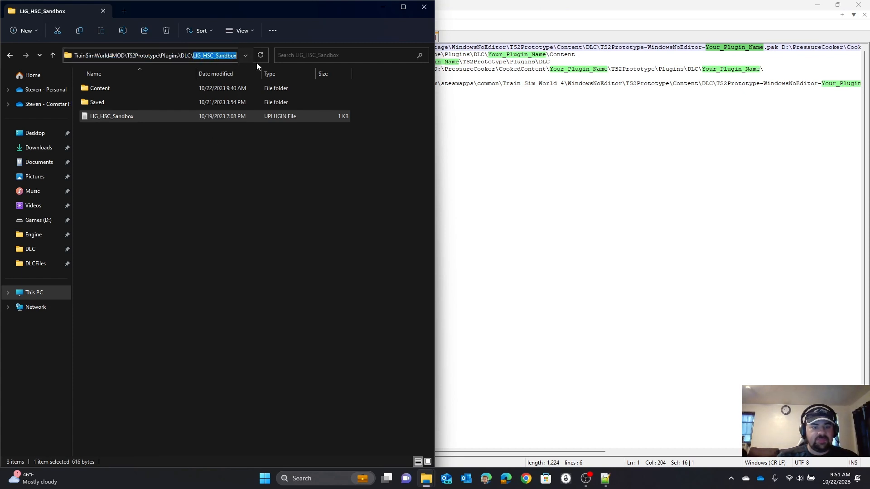
Step: Return to Notepad++ and replace every Your_Plugin_Name in the process-package batch file with LIG_HSC_Sandbox
{"action": "left_click", "coordinate": [449, 122]}
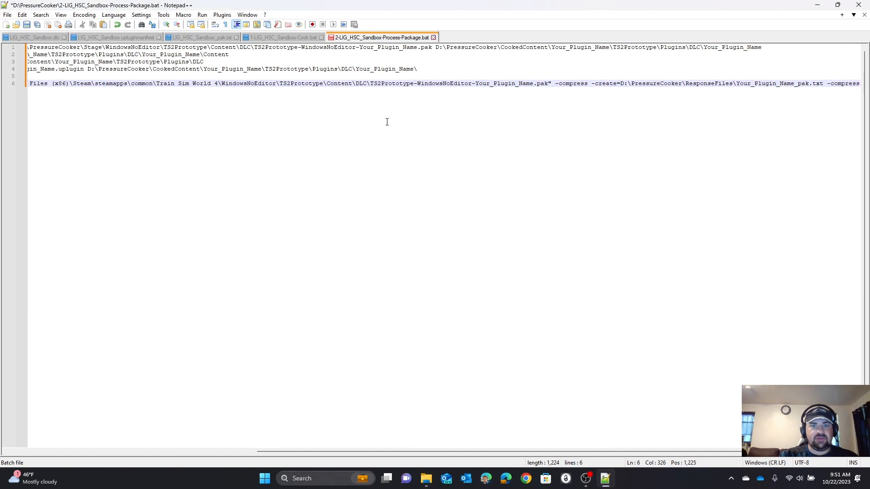
{"action": "double_click", "coordinate": [583, 48]}
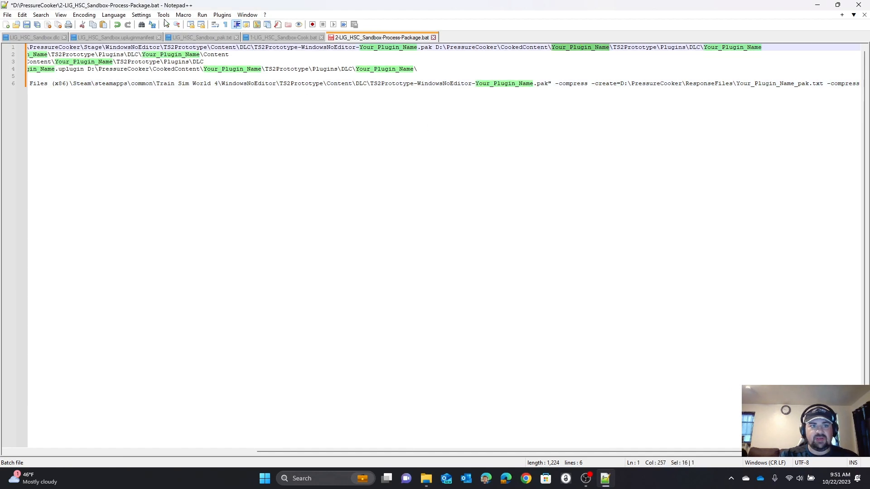
{"action": "key", "text": "ctrl+f"}
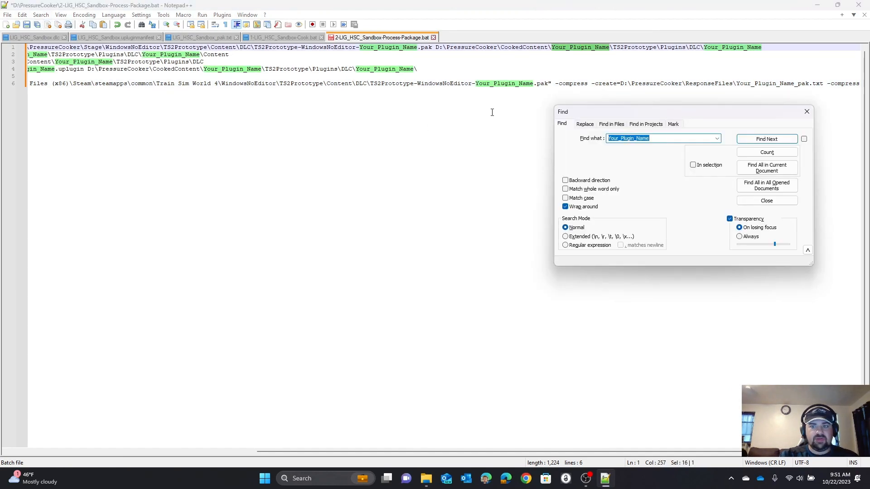
{"action": "left_click", "coordinate": [583, 124]}
{"action": "double_click", "coordinate": [622, 154]}
{"action": "key", "text": "ctrl+v"}
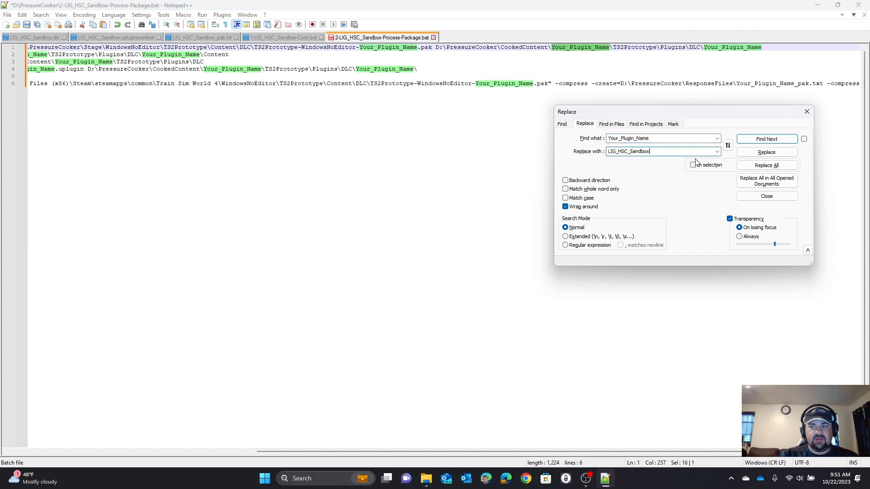
{"action": "left_click", "coordinate": [744, 166]}
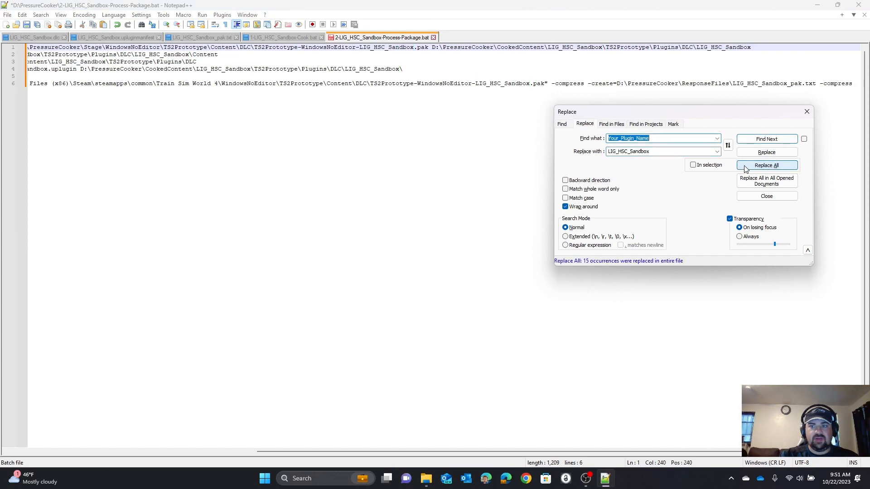
{"action": "left_click", "coordinate": [807, 111]}
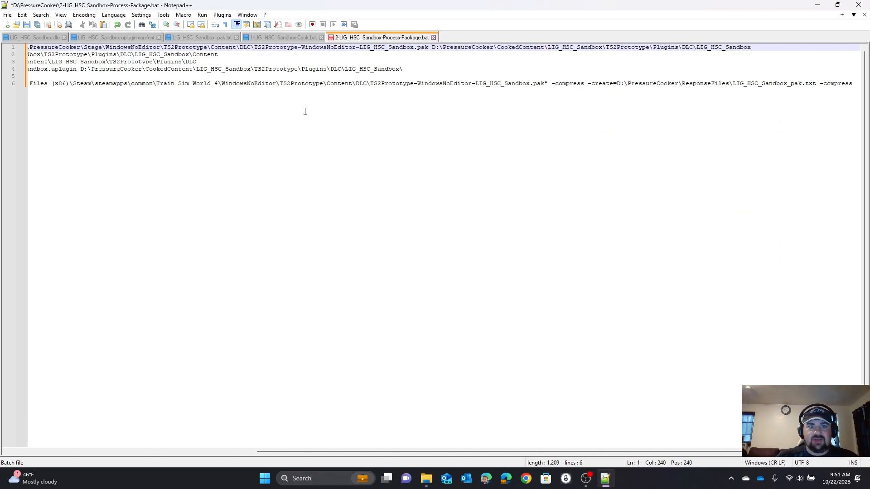
Step: Highlight and review the Train Sim World 4 output pak path in line 6 of the process-package batch file
{"action": "left_click_drag", "start_coordinate": [417, 451], "coordinate": [162, 444]}
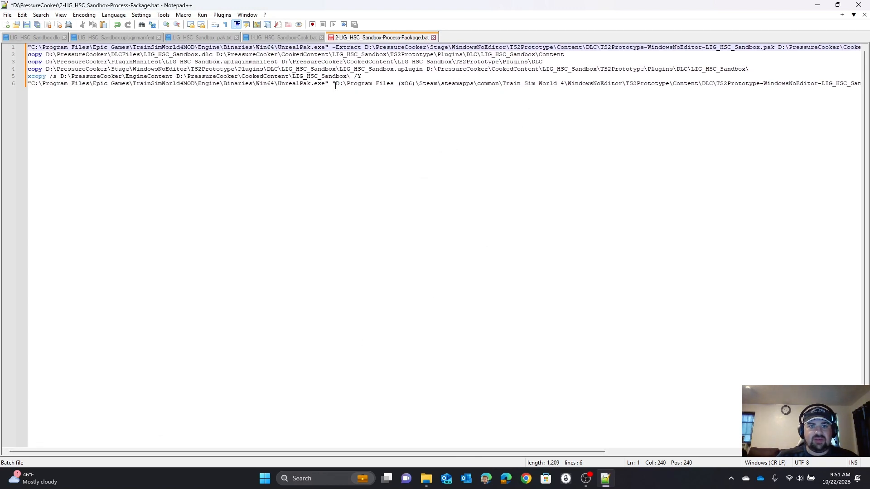
{"action": "left_click_drag", "start_coordinate": [336, 86], "coordinate": [544, 86]}
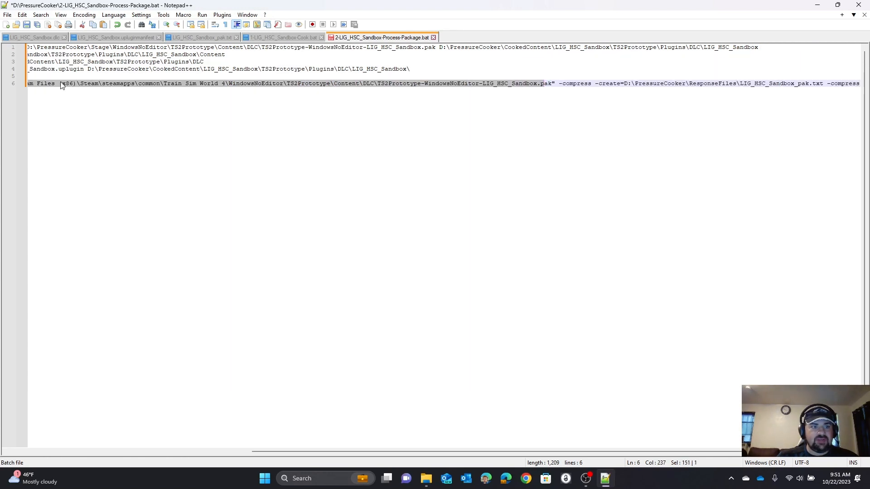
{"action": "left_click_drag", "start_coordinate": [343, 453], "coordinate": [233, 452]}
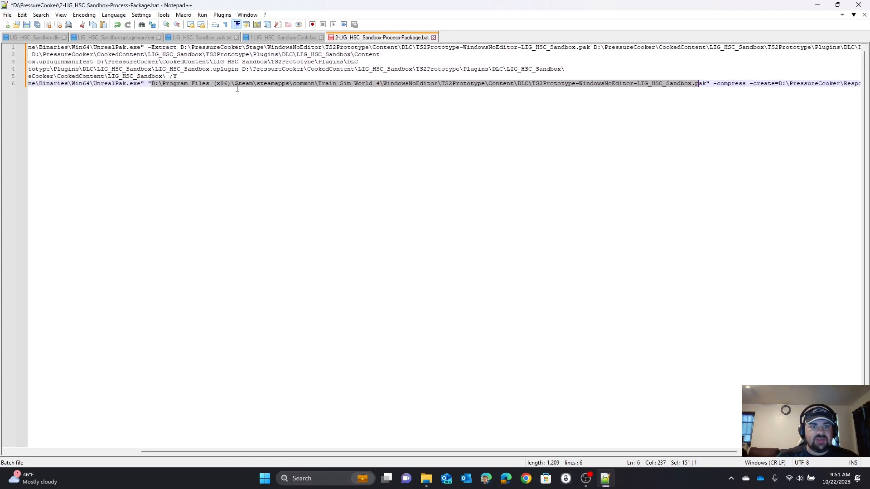
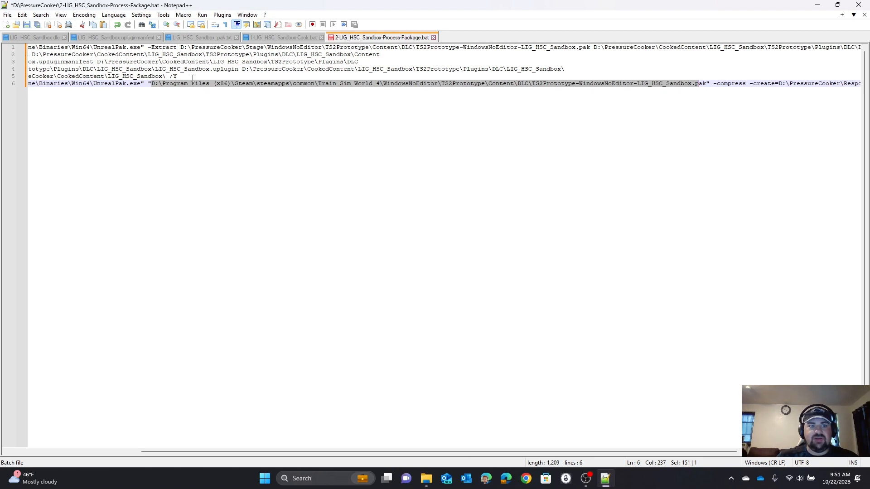
Step: Highlight the Train Sim World 4 DLC folder path in line 6 and save the process-package batch file
{"action": "left_click", "coordinate": [151, 85]}
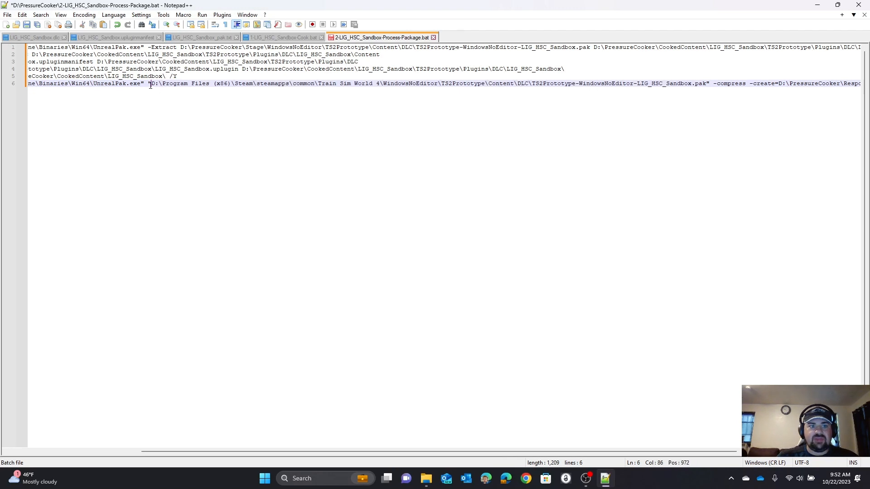
{"action": "left_click_drag", "start_coordinate": [152, 84], "coordinate": [377, 85]}
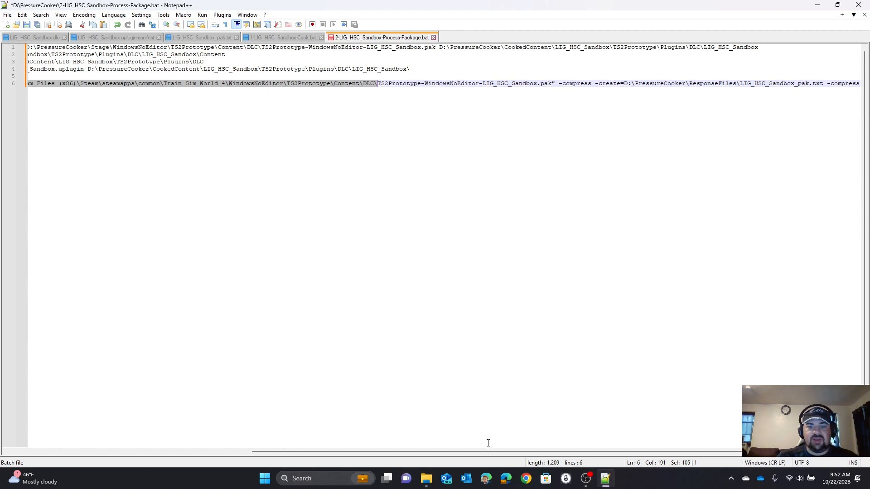
{"action": "left_click_drag", "start_coordinate": [487, 450], "coordinate": [212, 443]}
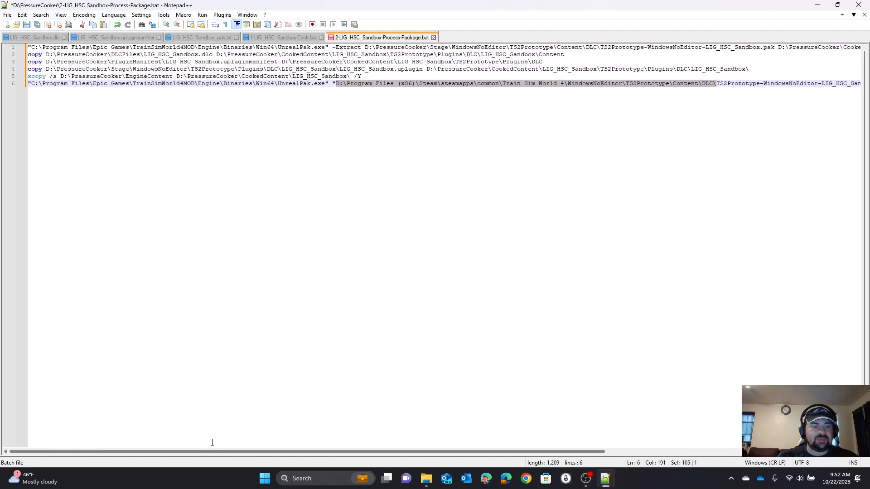
{"action": "left_click", "coordinate": [23, 26]}
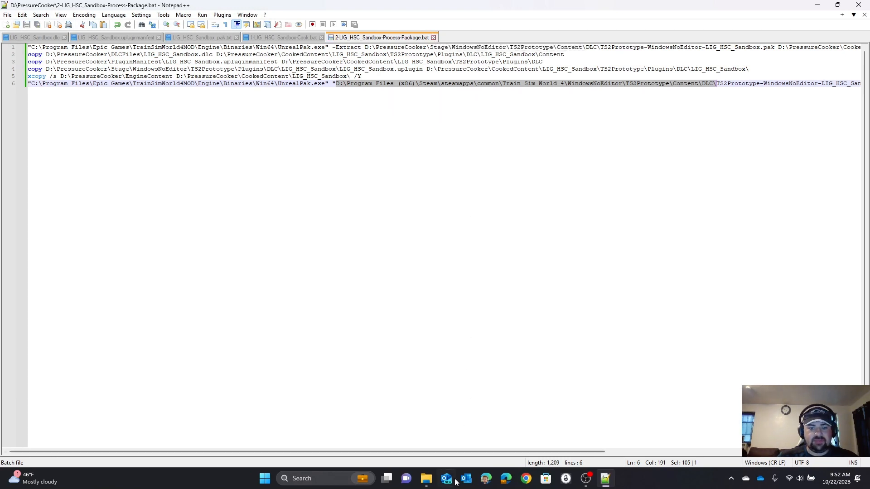
Step: Switch to the TS2Prototype Unreal editor, filter the content folders by LIG_ and open LIG_HSC_Sandbox Content
{"action": "mouse_move", "coordinate": [427, 478]}
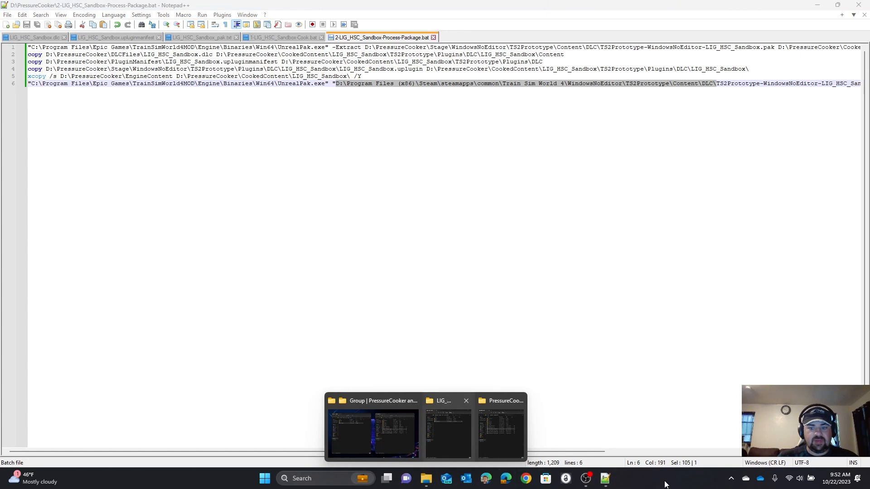
{"action": "key", "text": "super+d"}
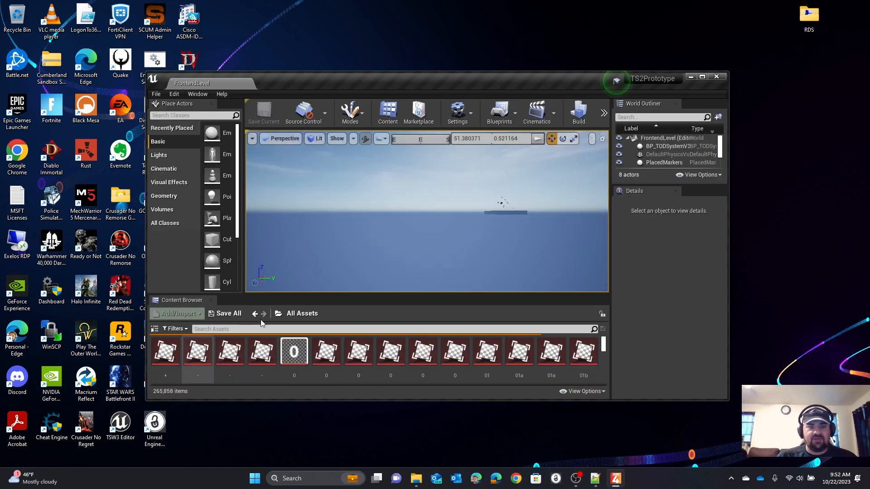
{"action": "left_click", "coordinate": [278, 314]}
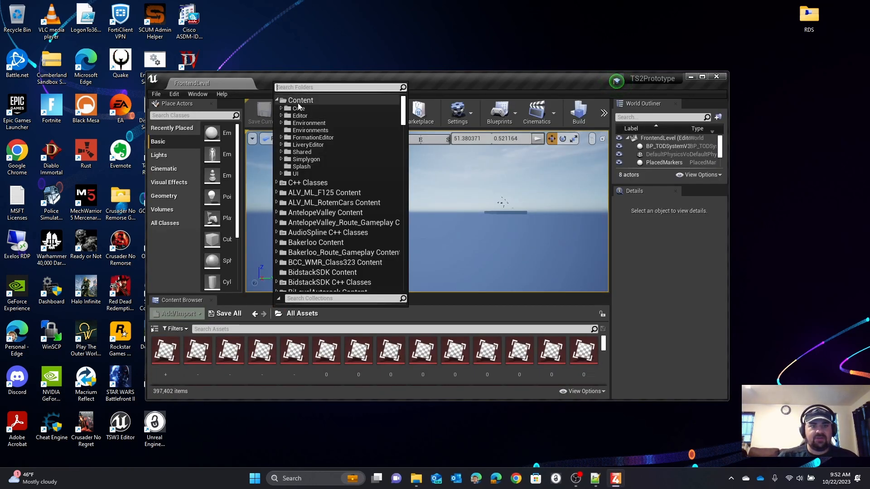
{"action": "type", "text": "LIG_"}
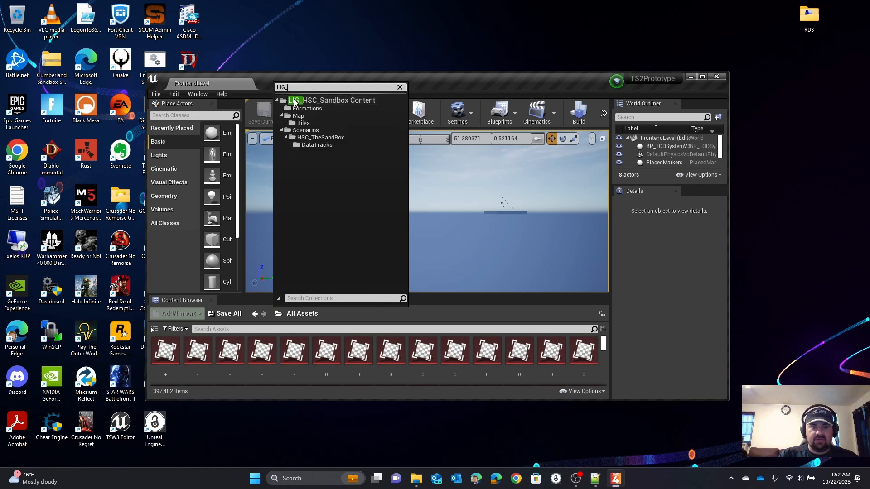
{"action": "left_click", "coordinate": [294, 101]}
Step: Open the plugin's Content Manifest, examine its Defined Timetables PC entry and close the manifest
{"action": "left_click", "coordinate": [264, 347]}
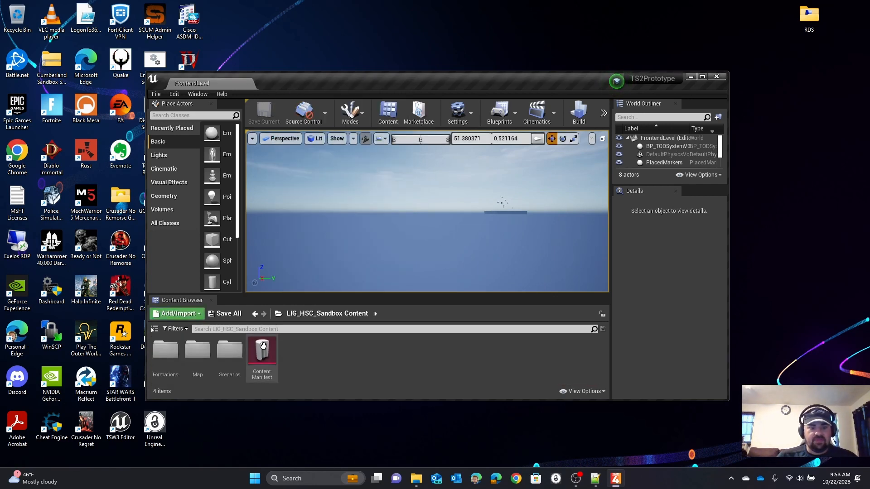
{"action": "double_click", "coordinate": [264, 347]}
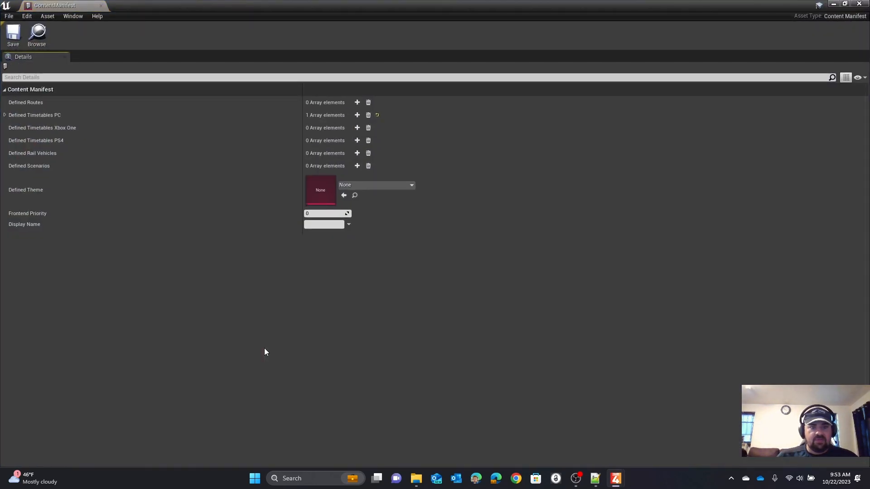
{"action": "left_click", "coordinate": [5, 116]}
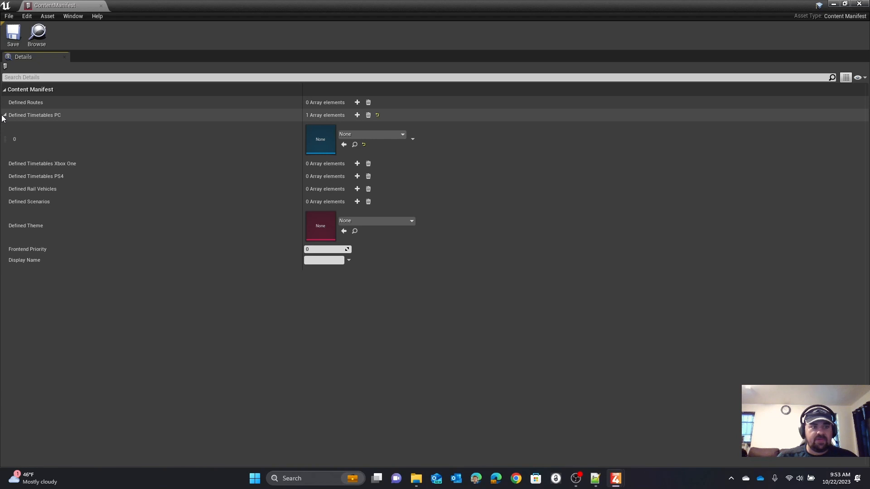
{"action": "left_click", "coordinate": [4, 116]}
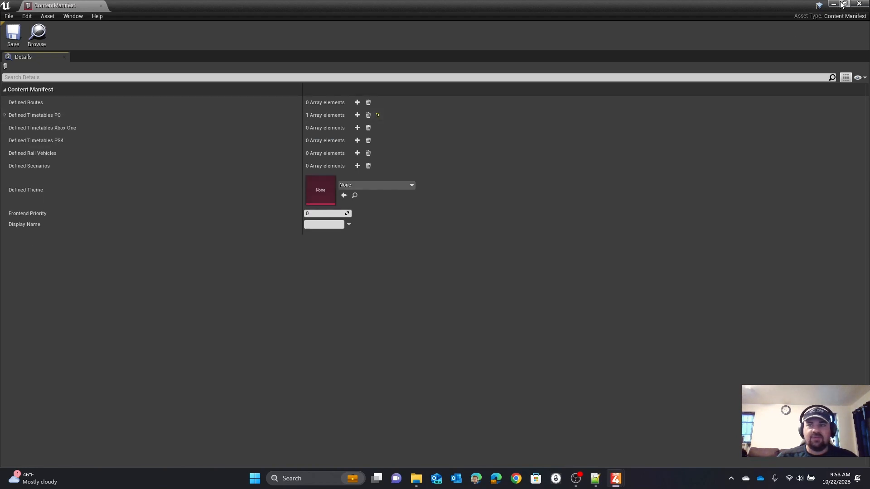
{"action": "left_click", "coordinate": [842, 5]}
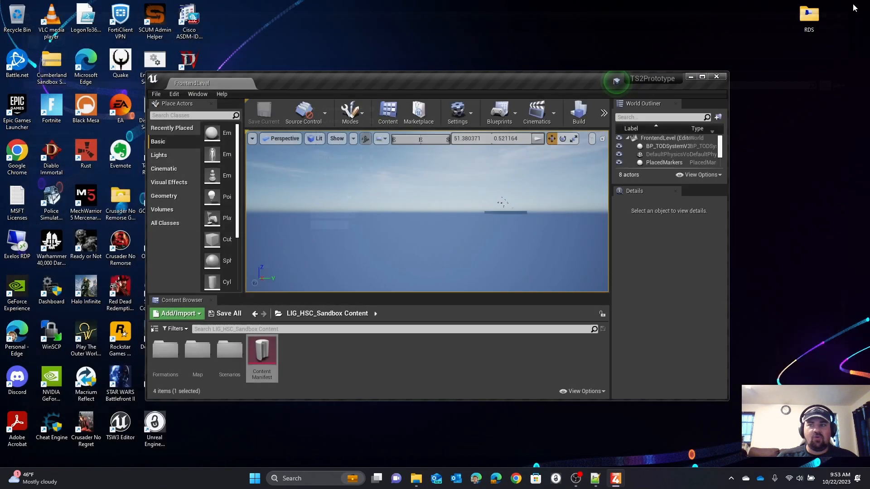
Step: Check the plugin's Scenarios\HSC_TheSandBox folder and close the Unreal editor
{"action": "double_click", "coordinate": [228, 362]}
{"action": "double_click", "coordinate": [165, 351]}
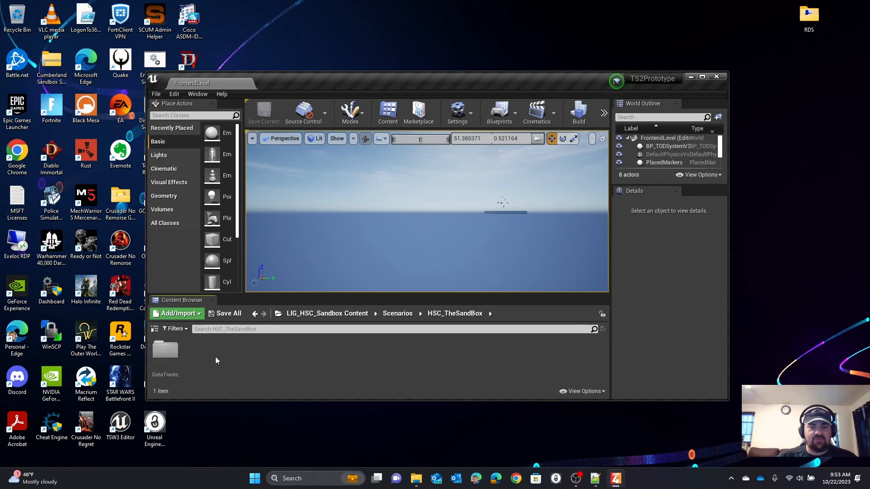
{"action": "left_click", "coordinate": [716, 77]}
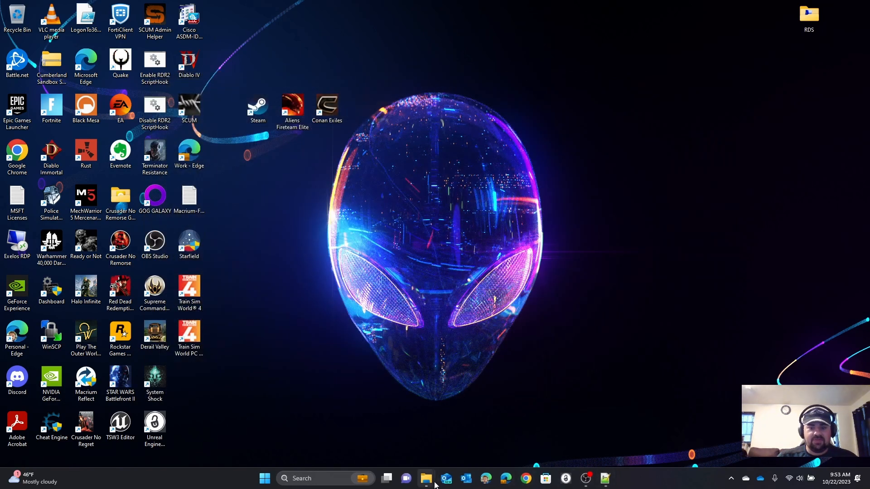
Step: Switch to the PressureCooker folder in File Explorer and run the 1-LIG_HSC_Sandbox-Cook batch file
{"action": "left_click", "coordinate": [499, 449]}
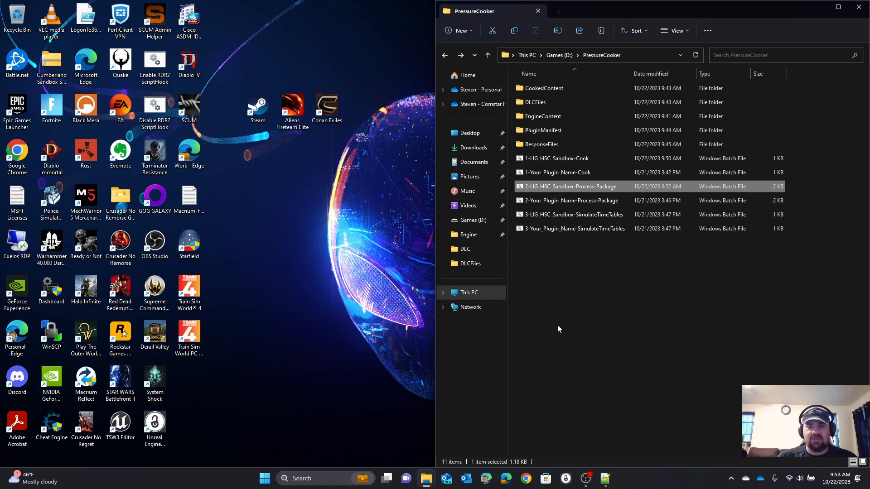
{"action": "left_click", "coordinate": [533, 158]}
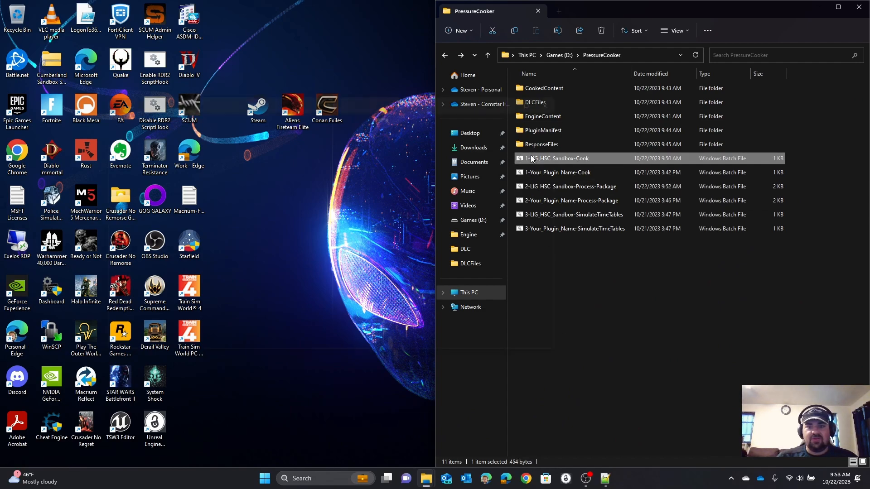
{"action": "double_click", "coordinate": [531, 159]}
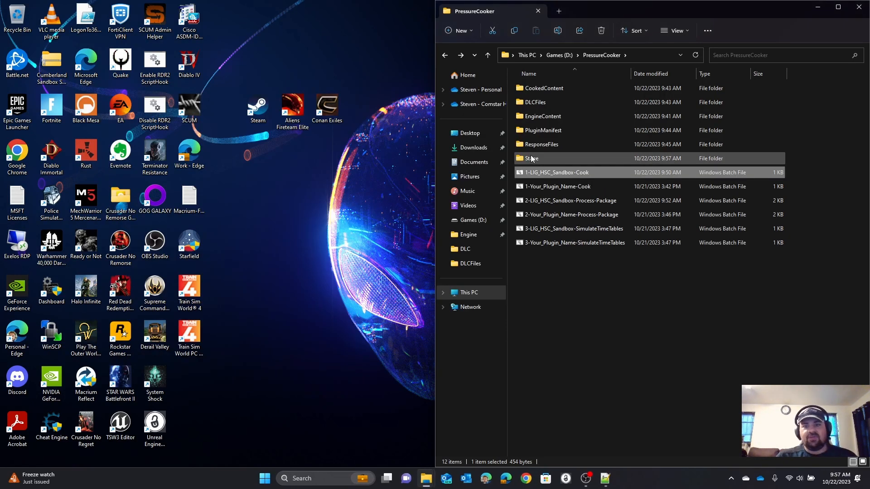
Step: Browse the Stage folder down to WindowsNoEditor\TS2Prototype\Content\DLC to check for the cooked pak file
{"action": "double_click", "coordinate": [529, 160]}
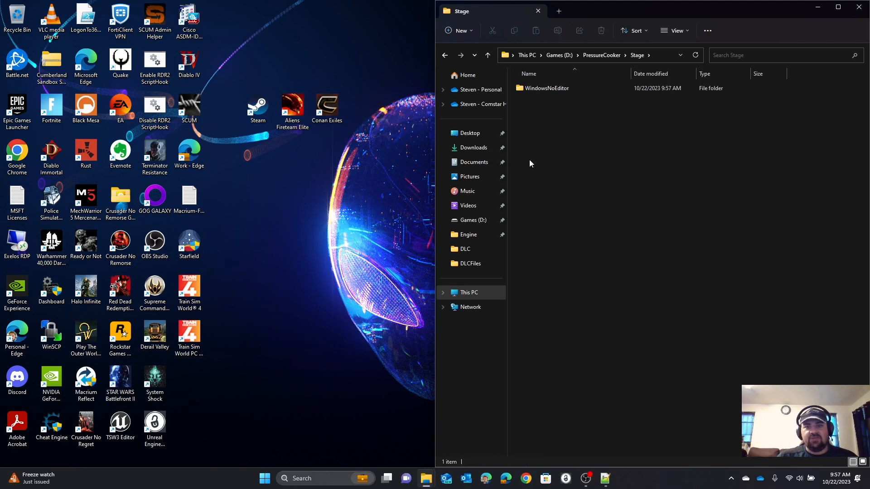
{"action": "double_click", "coordinate": [524, 93]}
{"action": "double_click", "coordinate": [524, 92]}
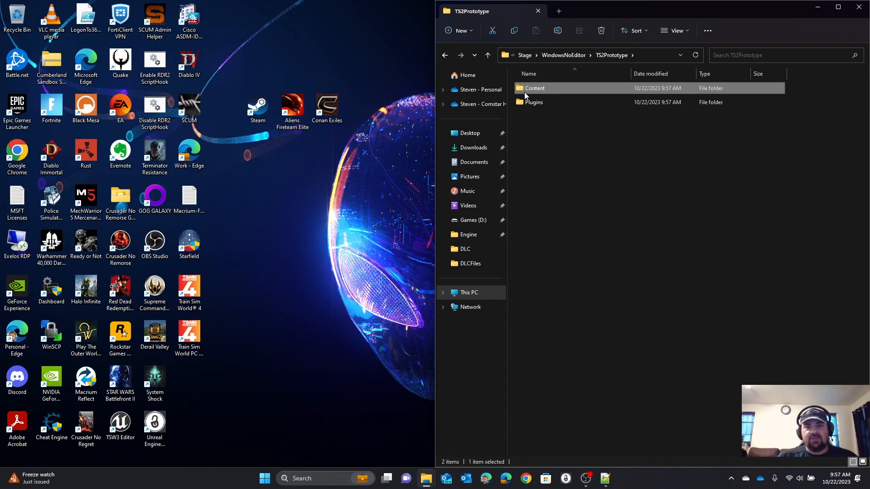
{"action": "double_click", "coordinate": [525, 94]}
{"action": "double_click", "coordinate": [525, 92]}
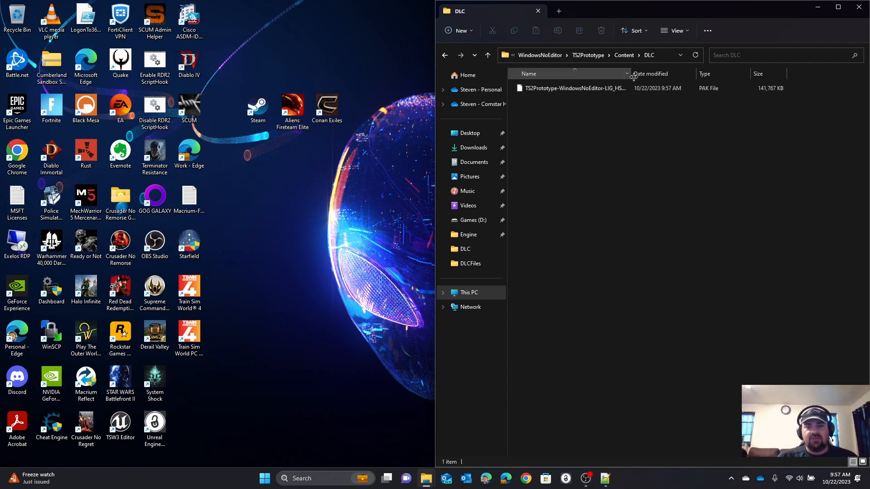
Step: Return to the PressureCooker folder and run the 2-LIG_HSC_Sandbox-Process-Package batch file
{"action": "left_click", "coordinate": [622, 57]}
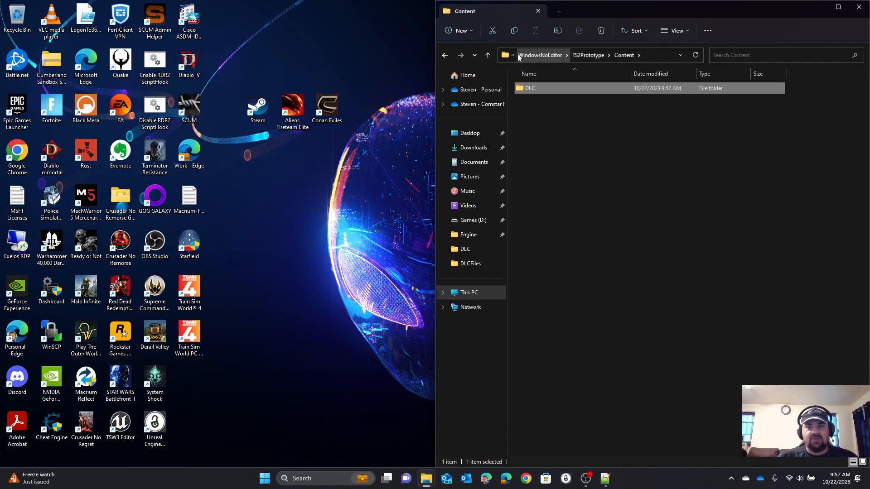
{"action": "left_click", "coordinate": [446, 56]}
{"action": "left_click", "coordinate": [446, 55]}
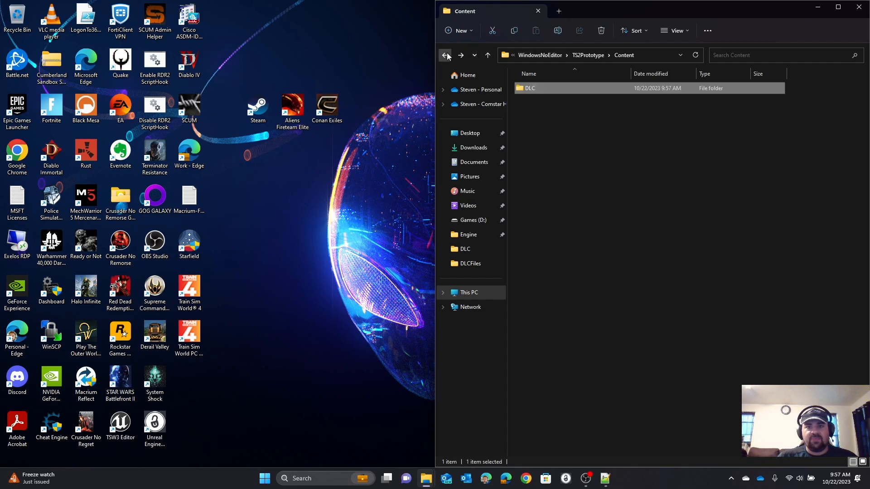
{"action": "left_click", "coordinate": [447, 56]}
{"action": "left_click", "coordinate": [447, 56]}
{"action": "left_click", "coordinate": [448, 56]}
{"action": "left_click", "coordinate": [447, 56]}
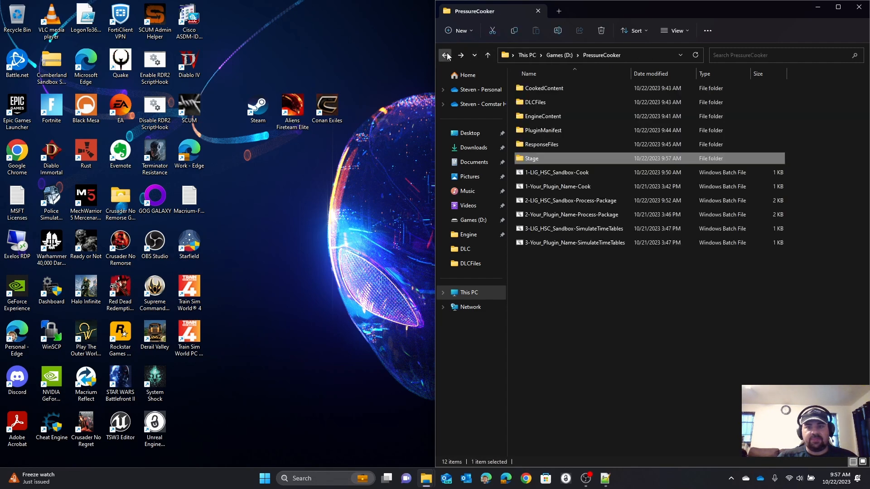
{"action": "left_click", "coordinate": [550, 200]}
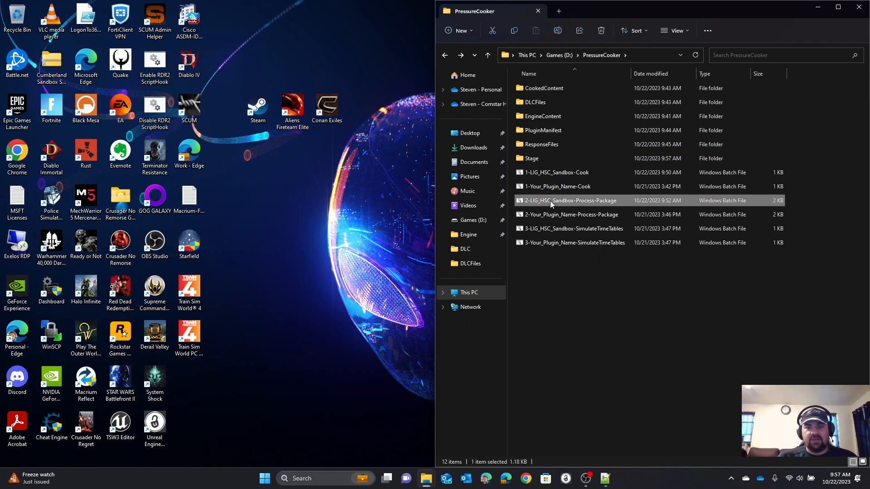
{"action": "double_click", "coordinate": [550, 201]}
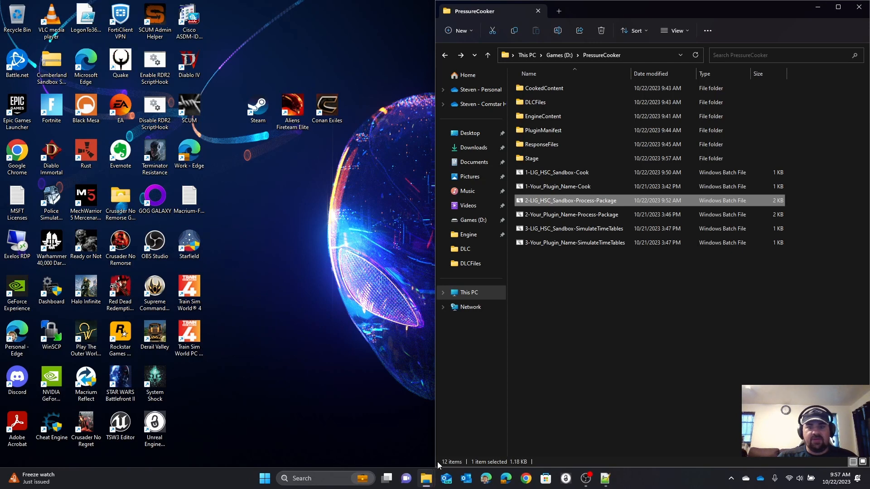
Step: Browse the Games (D:) drive to Program Files (x86)\Steam\steamapps\common
{"action": "mouse_move", "coordinate": [427, 477]}
{"action": "mouse_move", "coordinate": [440, 457]}
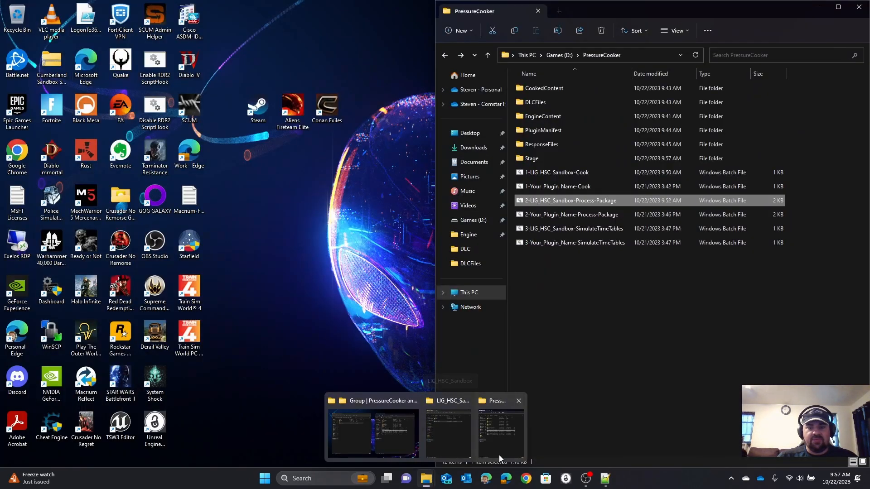
{"action": "left_click", "coordinate": [500, 456]}
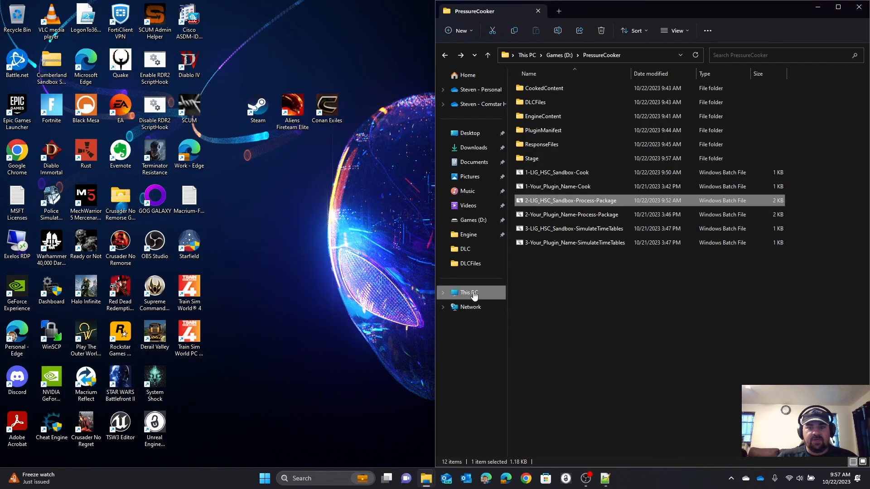
{"action": "left_click", "coordinate": [474, 294]}
{"action": "double_click", "coordinate": [643, 102]}
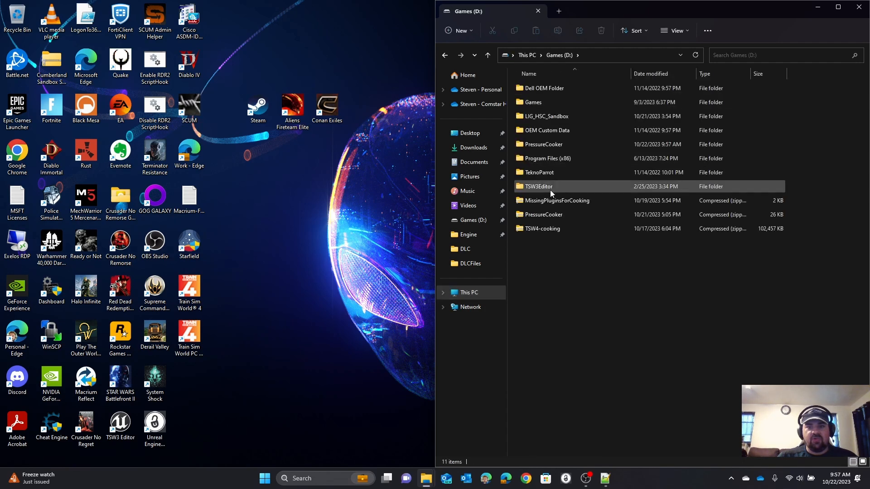
{"action": "double_click", "coordinate": [542, 158]}
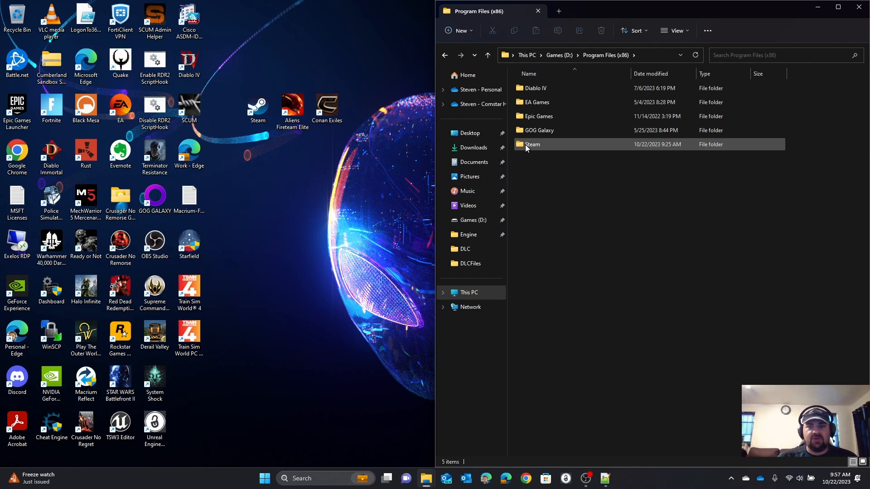
{"action": "double_click", "coordinate": [526, 145]}
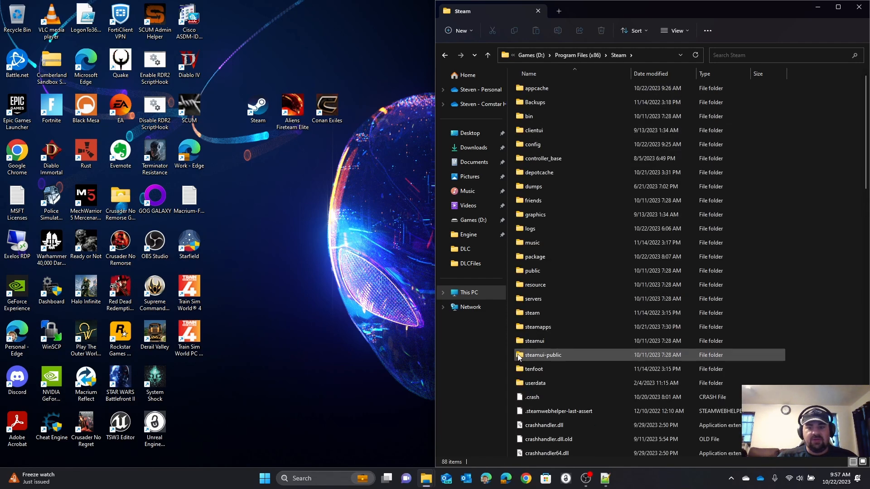
{"action": "double_click", "coordinate": [528, 327]}
{"action": "double_click", "coordinate": [521, 92]}
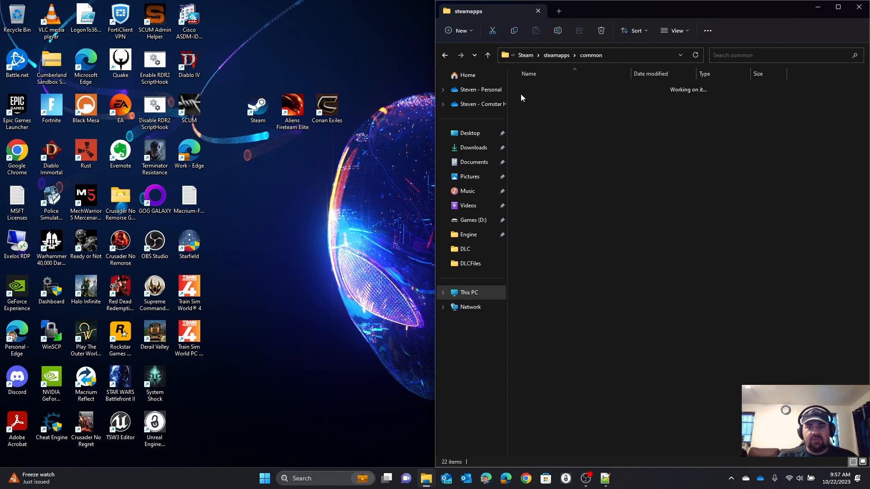
Step: Browse Train Sim World 4 to WindowsNoEditor\TS2Prototype\Content\DLC, check for the LIG_HSC_Sandbox pak file, and close that File Explorer window
{"action": "double_click", "coordinate": [539, 371]}
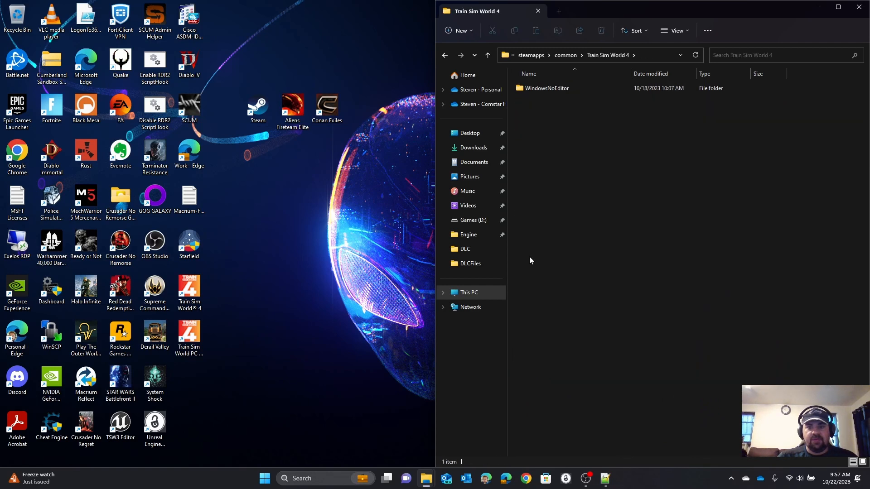
{"action": "double_click", "coordinate": [526, 89]}
{"action": "left_click", "coordinate": [528, 102]}
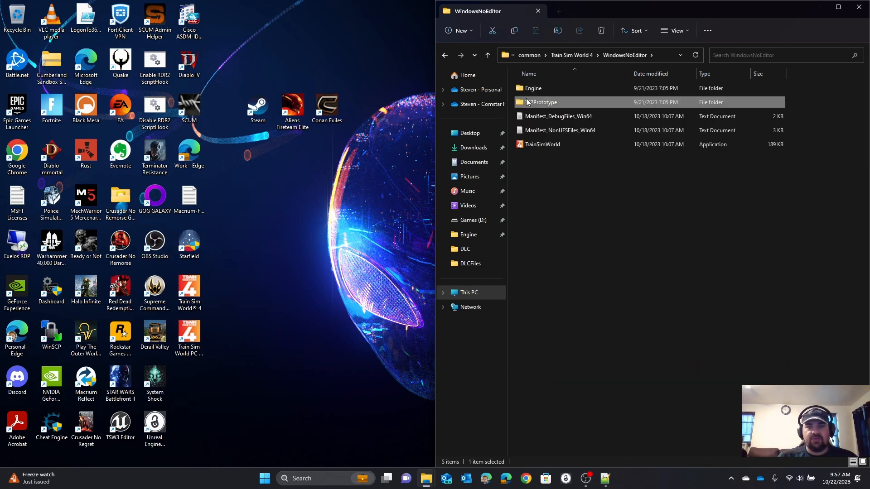
{"action": "double_click", "coordinate": [528, 102]}
{"action": "double_click", "coordinate": [526, 116]}
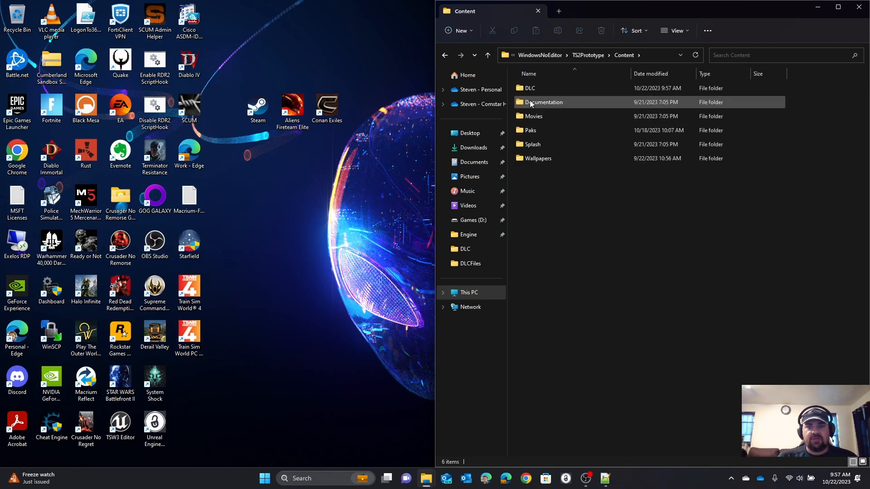
{"action": "double_click", "coordinate": [529, 89]}
{"action": "left_click", "coordinate": [586, 314]}
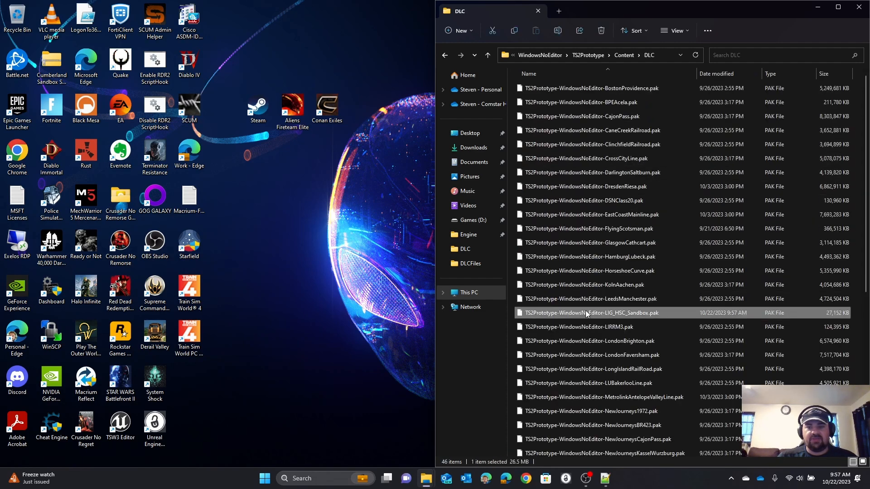
{"action": "left_click", "coordinate": [858, 7]}
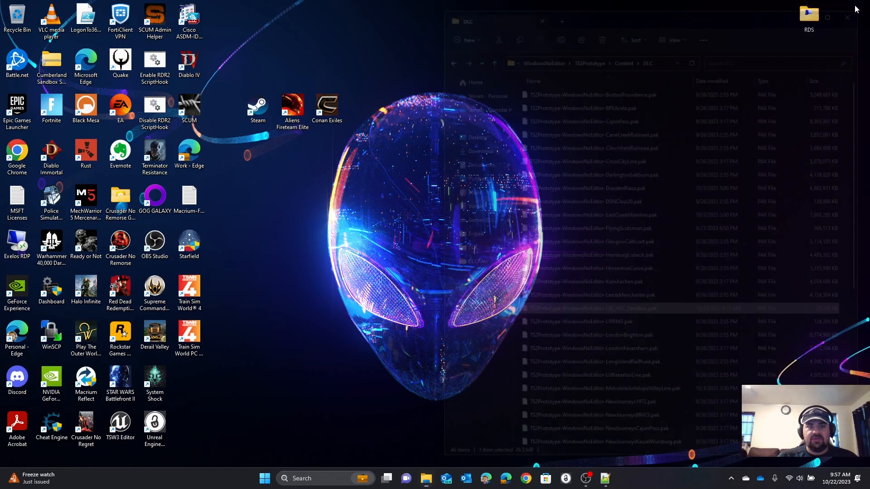
Step: Launch Train Sim World 4, get past the start screen, and open the timetable mode for the Horseshoe Curve route
{"action": "double_click", "coordinate": [196, 297]}
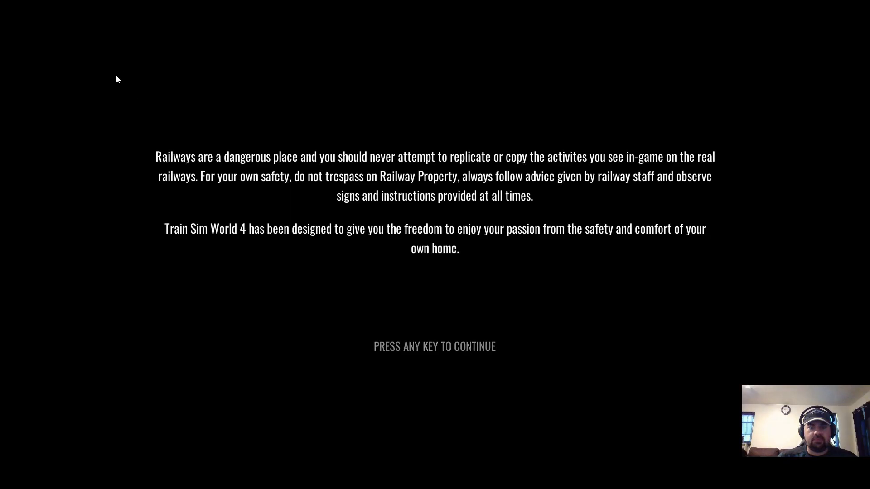
{"action": "left_click", "coordinate": [117, 76]}
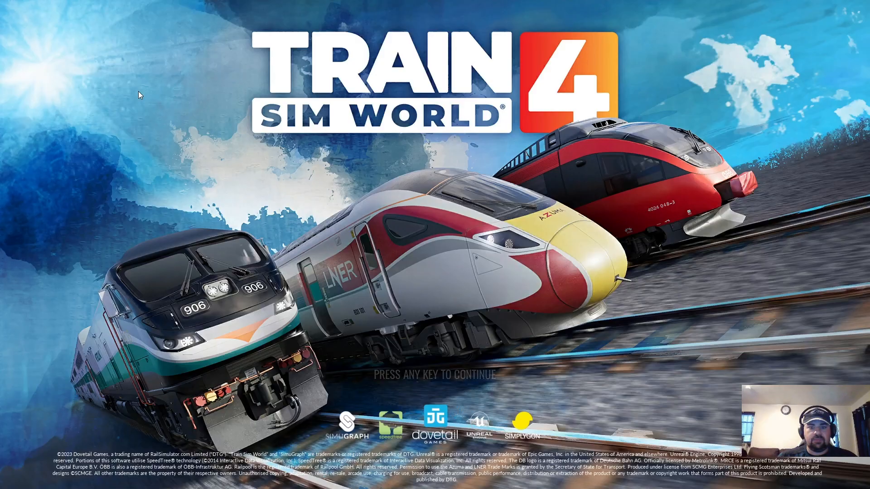
{"action": "left_click", "coordinate": [137, 91]}
{"action": "left_click", "coordinate": [182, 276]}
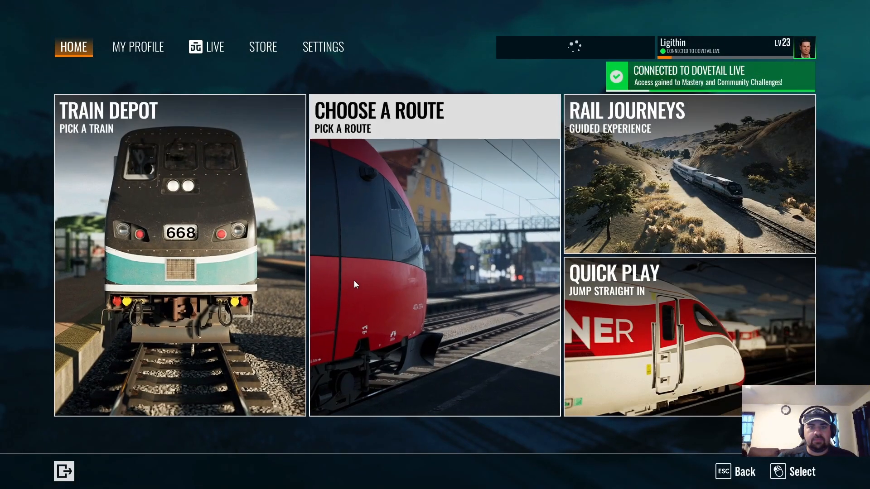
{"action": "left_click", "coordinate": [354, 280]}
{"action": "left_click", "coordinate": [149, 186]}
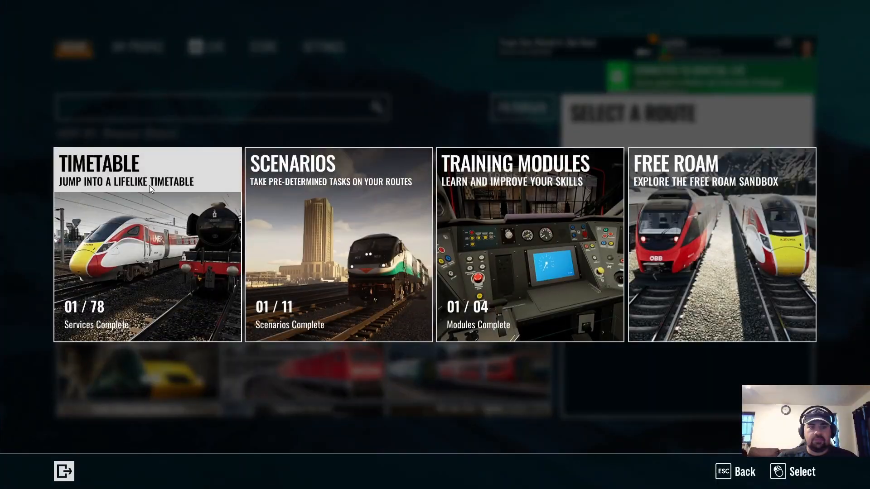
{"action": "left_click", "coordinate": [149, 186]}
Step: Start the South Fork Yard ES44AC sandbox service with the official Horseshoe Curve ES44AC NS locomotive
{"action": "left_click", "coordinate": [140, 172]}
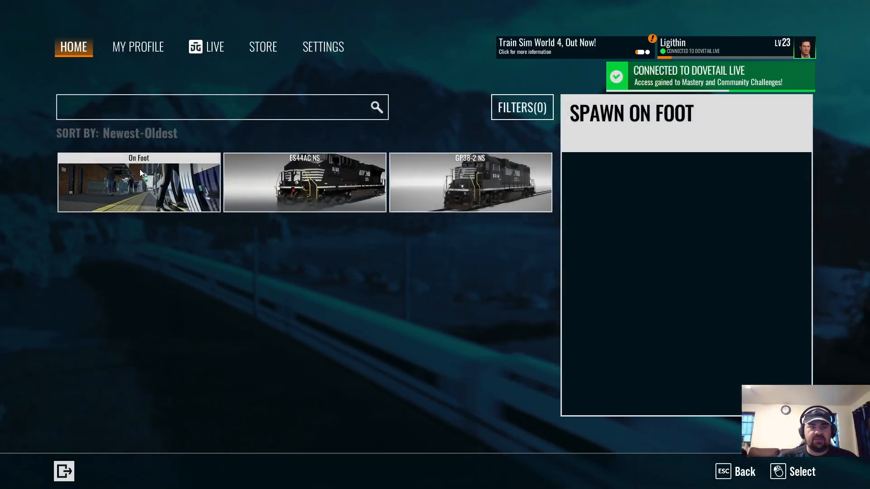
{"action": "left_click", "coordinate": [286, 180]}
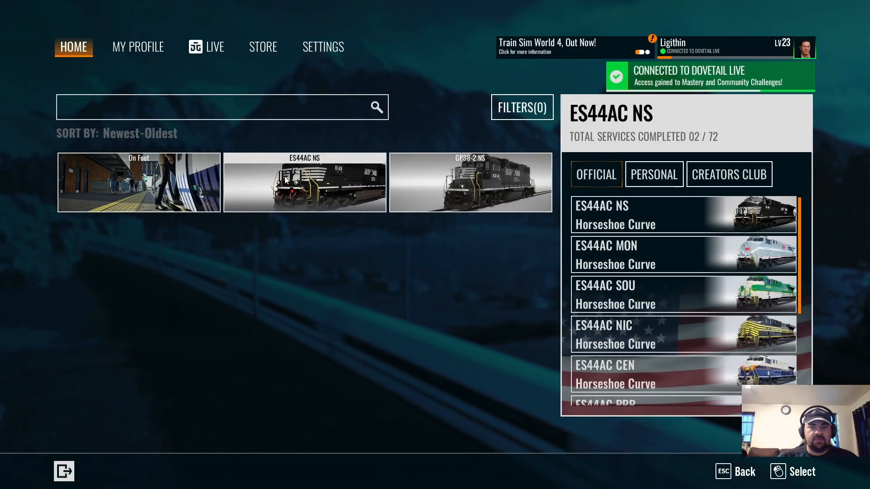
{"action": "left_click", "coordinate": [590, 217]}
{"action": "left_click", "coordinate": [214, 226]}
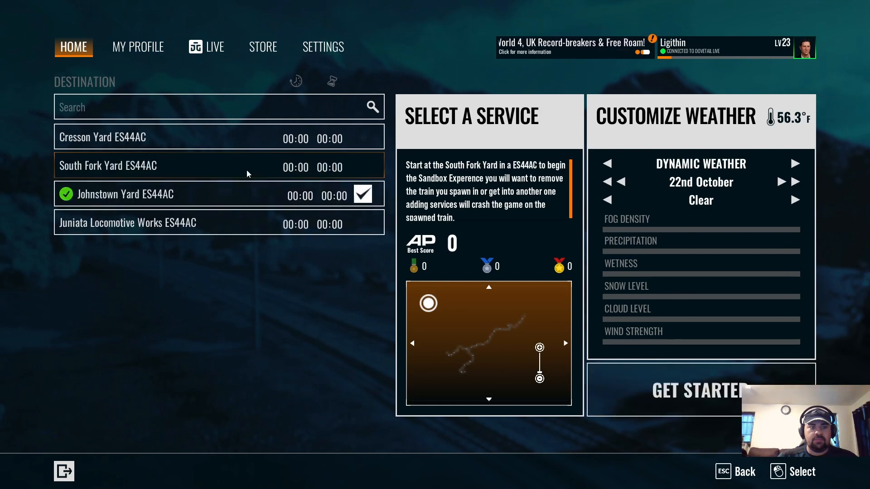
{"action": "left_click", "coordinate": [683, 381]}
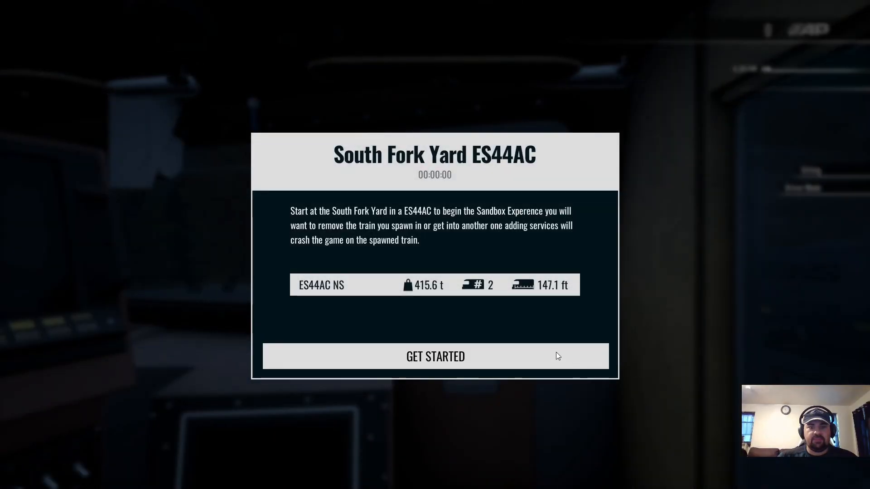
{"action": "left_click", "coordinate": [539, 353]}
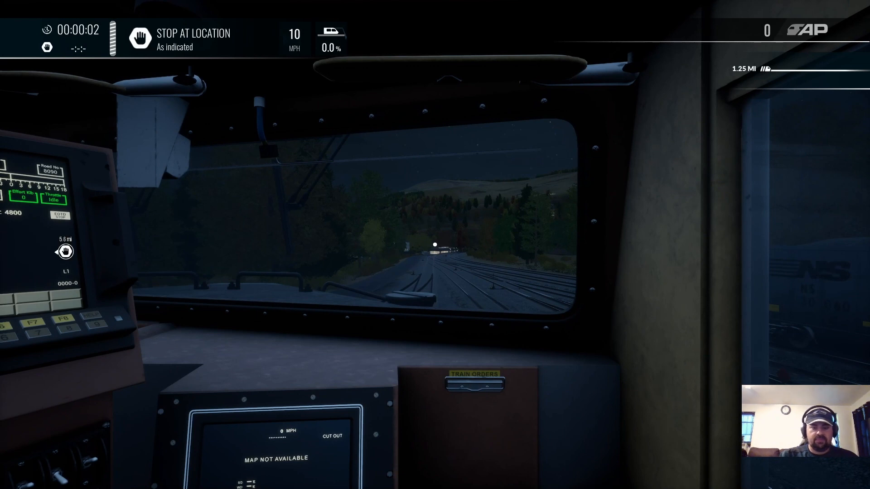
Step: Set the locomotive's front headlights to Bright Aux and sound the horn
{"action": "key", "text": "h"}
{"action": "key", "text": "h"}
{"action": "key", "text": "space"}
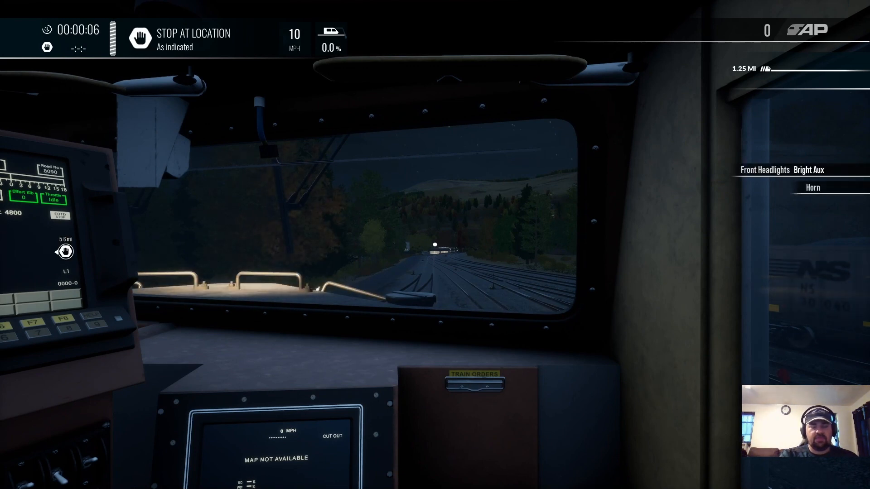
Step: Pause the session and exit Train Sim World 4 to the desktop, confirming the exit
{"action": "key", "text": "Escape"}
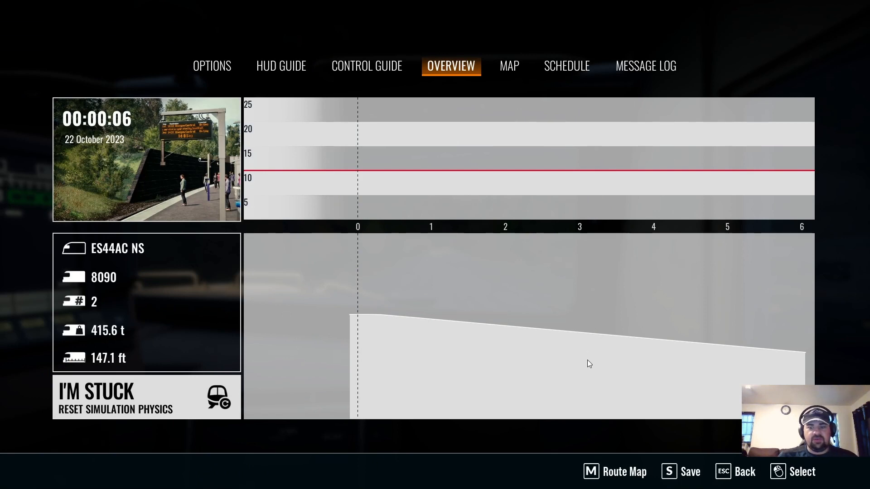
{"action": "left_click", "coordinate": [215, 71]}
{"action": "left_click", "coordinate": [622, 293]}
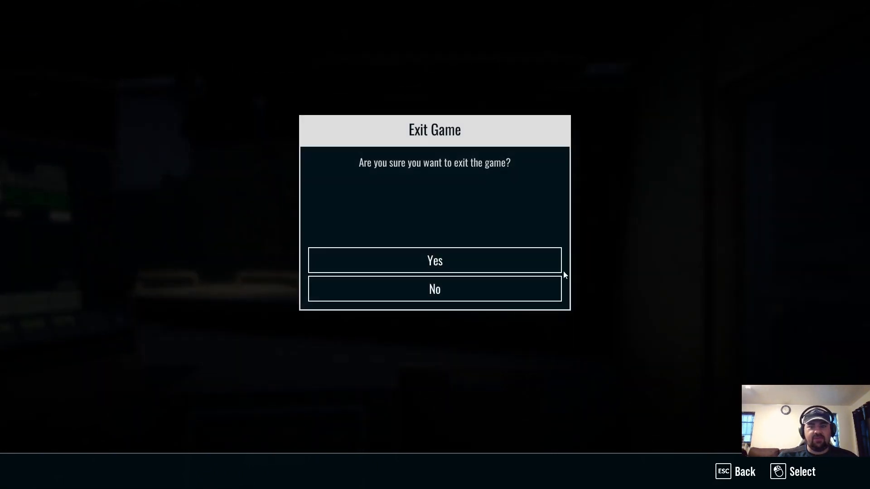
{"action": "left_click", "coordinate": [480, 258]}
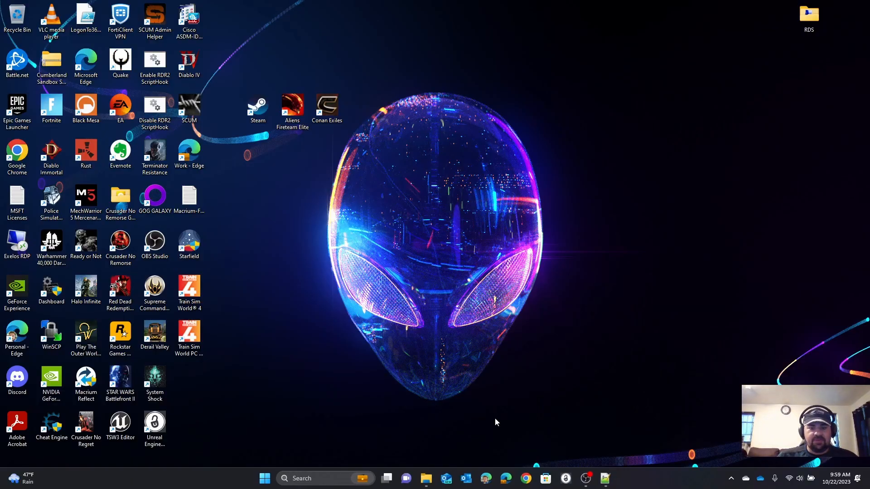
Step: Return to the PressureCooker folder on Games (D:) in File Explorer and review the cook, process-package and timetable simulation batch files
{"action": "left_click", "coordinate": [426, 479]}
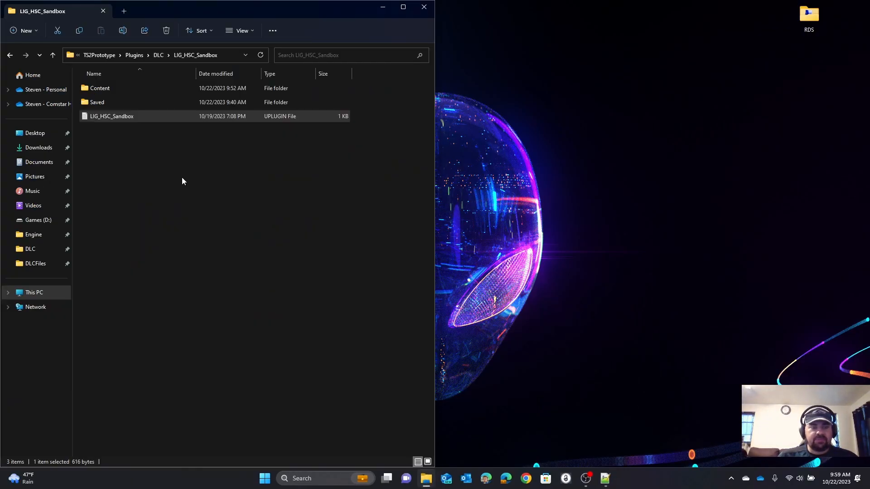
{"action": "left_click", "coordinate": [28, 295]}
{"action": "double_click", "coordinate": [229, 99]}
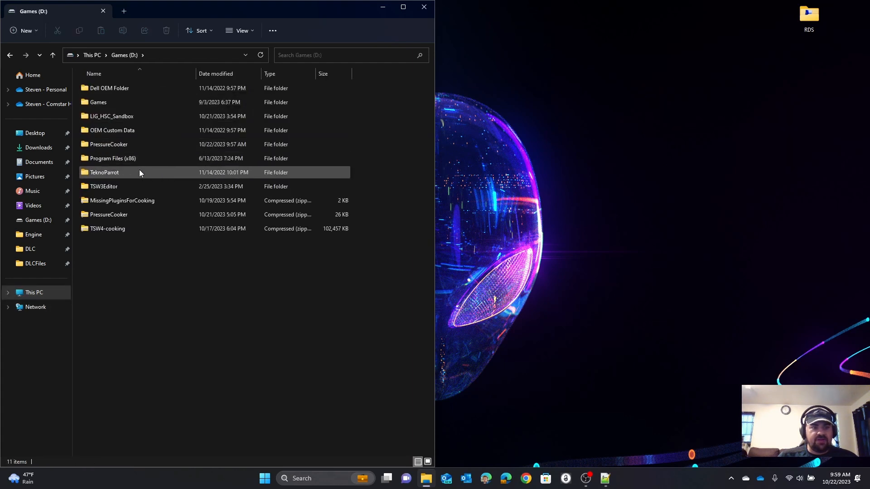
{"action": "double_click", "coordinate": [100, 143]}
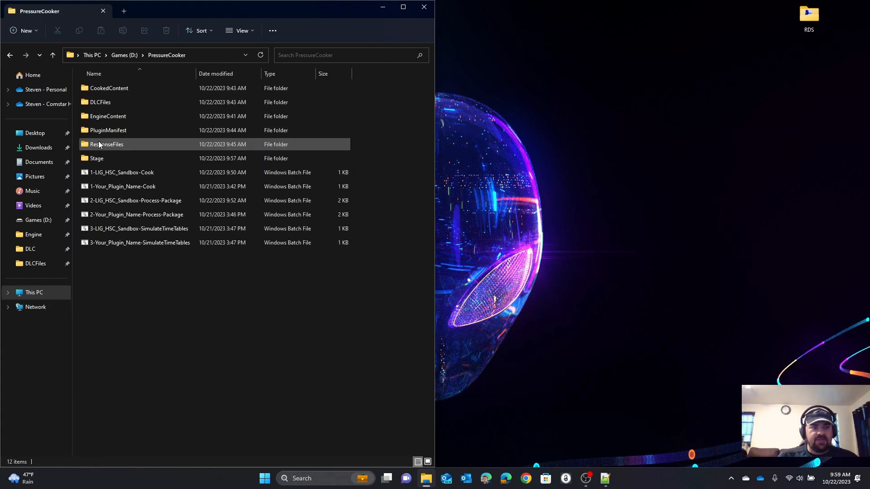
{"action": "left_click", "coordinate": [110, 173]}
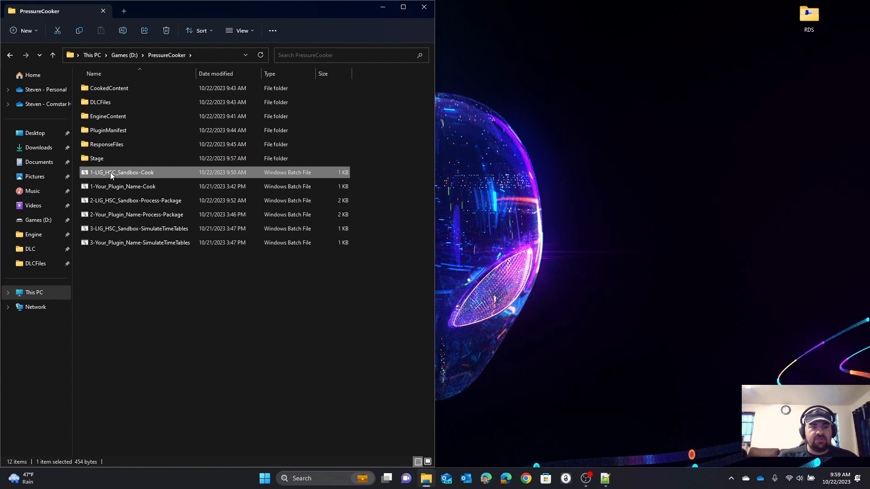
{"action": "left_click", "coordinate": [124, 200]}
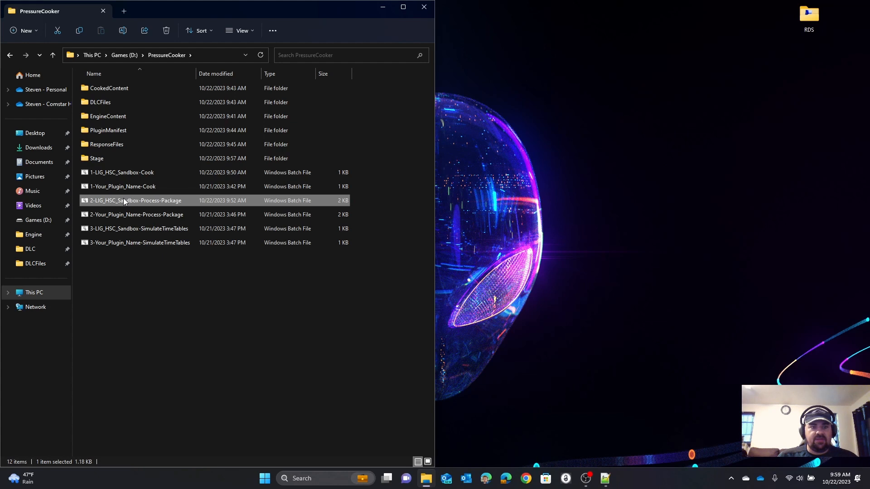
{"action": "left_click", "coordinate": [140, 246]}
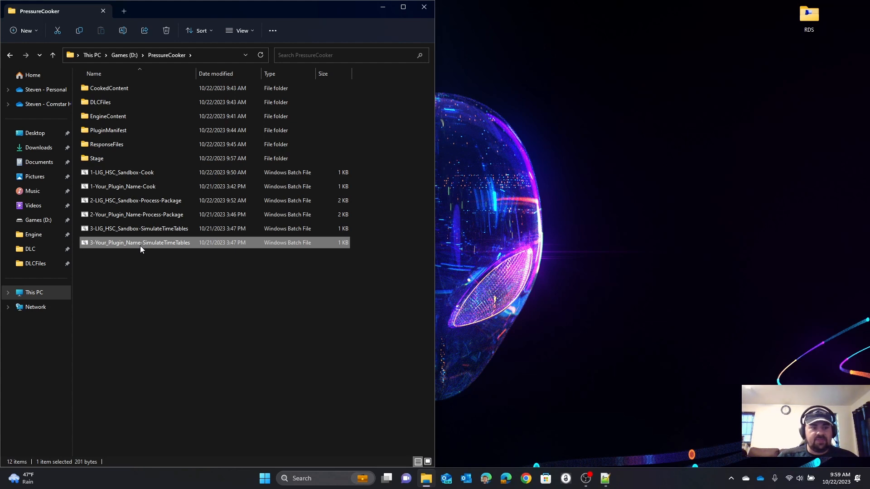
Step: Open the 3-LIG_HSC_Sandbox-SimulateTimeTables batch file for editing in Notepad++
{"action": "left_click", "coordinate": [146, 230]}
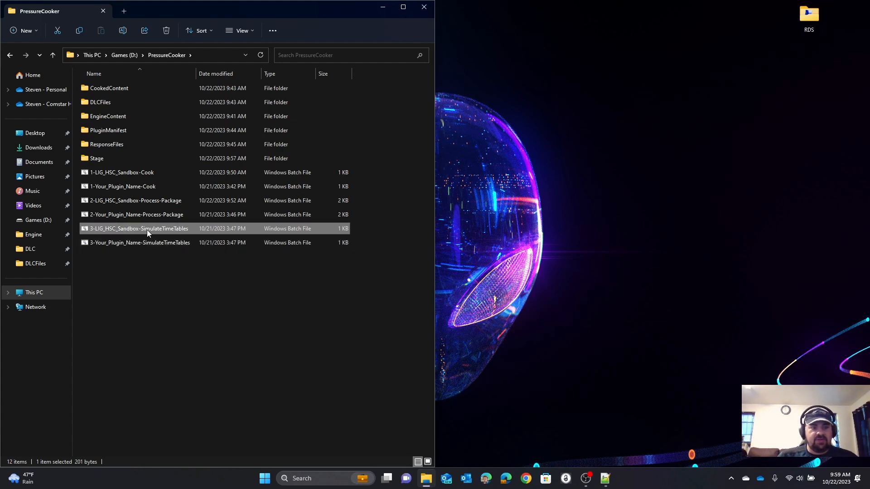
{"action": "right_click", "coordinate": [147, 229]}
{"action": "left_click", "coordinate": [199, 384]}
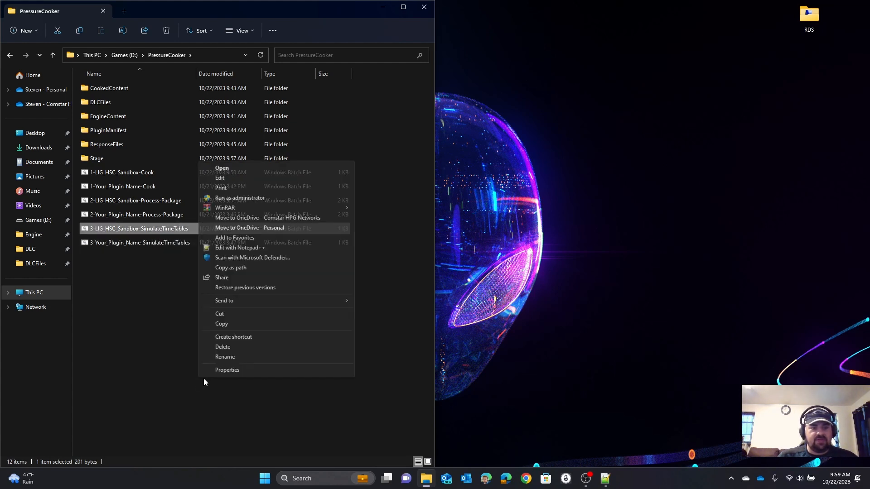
{"action": "left_click", "coordinate": [223, 250]}
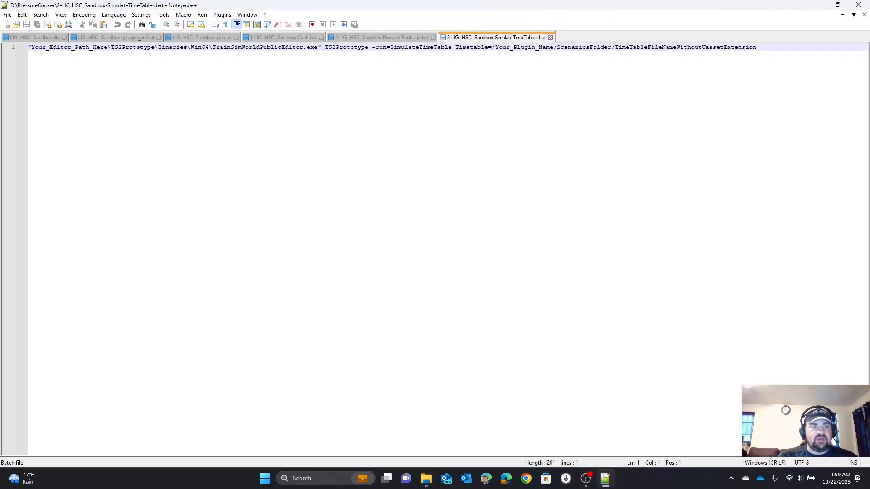
Step: In a new File Explorer window, copy the full path of C:\Program Files\Epic Games\TrainSimWorld4MOD and return to the batch file in Notepad++
{"action": "left_click", "coordinate": [426, 478]}
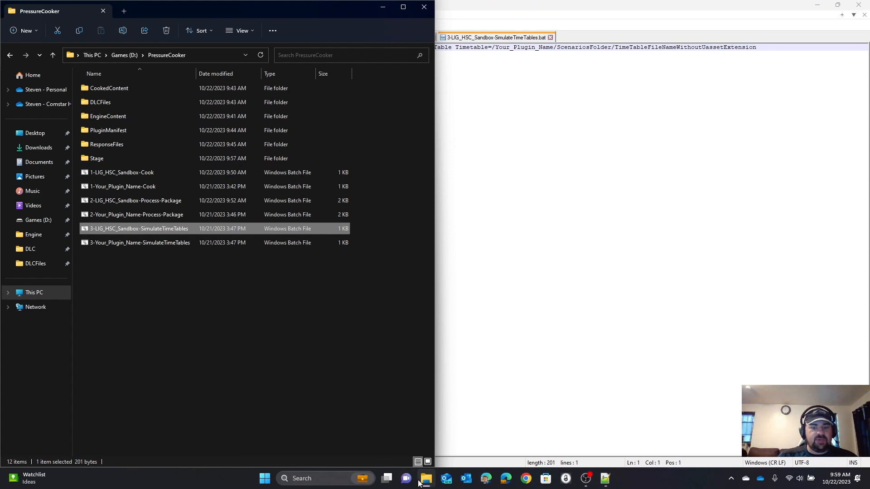
{"action": "right_click", "coordinate": [421, 479]}
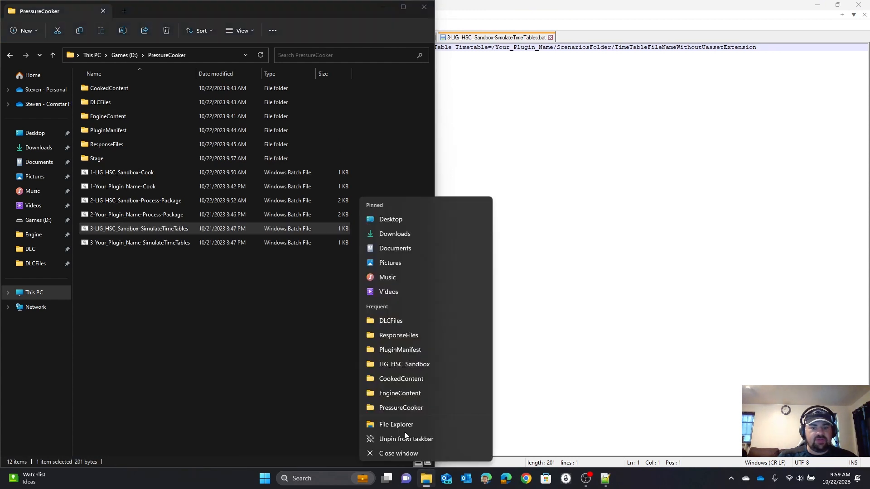
{"action": "left_click", "coordinate": [402, 426]}
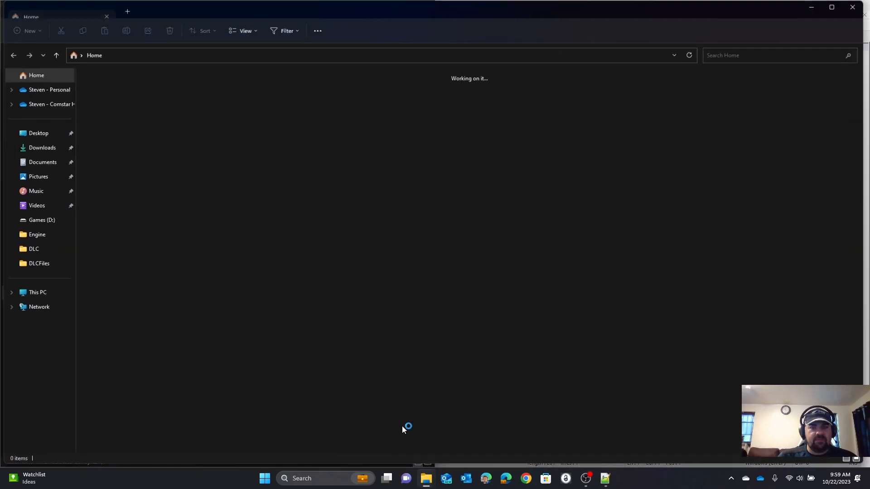
{"action": "left_click", "coordinate": [30, 298]}
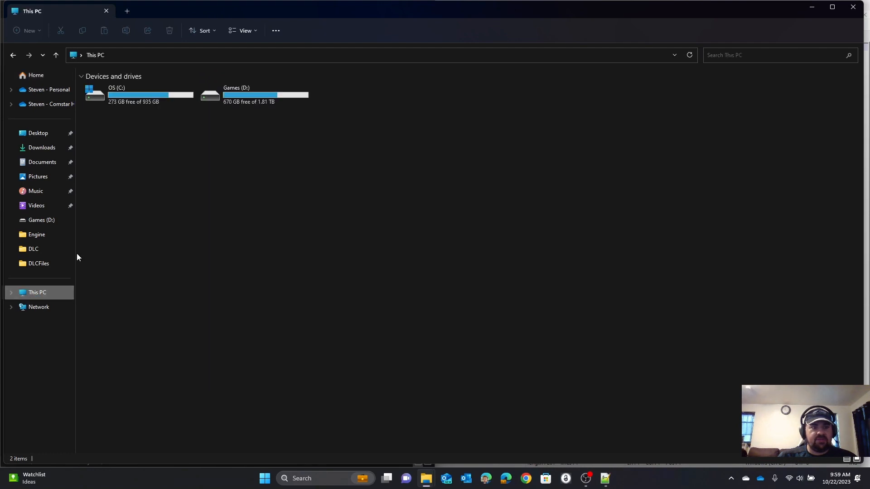
{"action": "double_click", "coordinate": [108, 97]}
{"action": "double_click", "coordinate": [113, 186]}
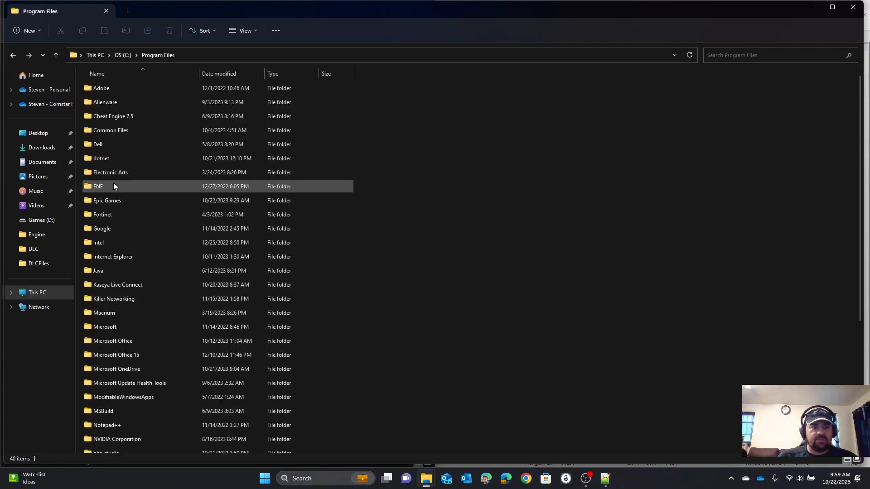
{"action": "double_click", "coordinate": [100, 201]}
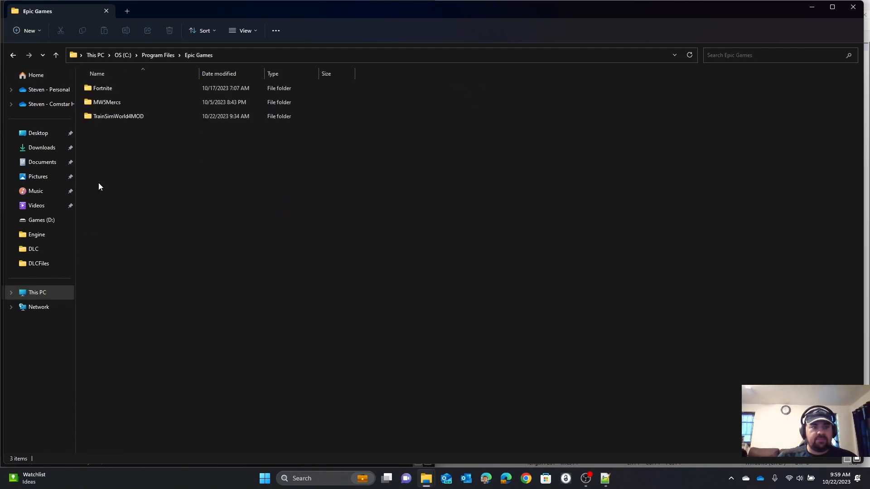
{"action": "double_click", "coordinate": [102, 121]}
{"action": "left_click", "coordinate": [73, 55]}
{"action": "key", "text": "ctrl+c"}
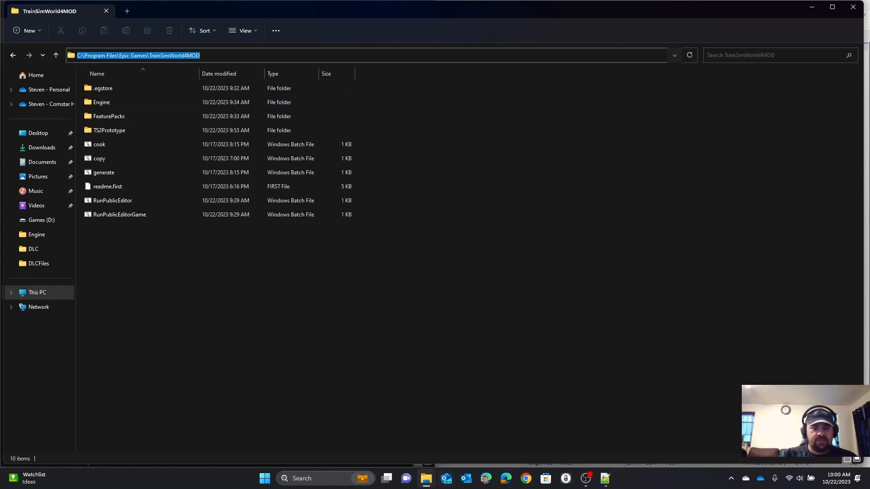
{"action": "left_click", "coordinate": [605, 478]}
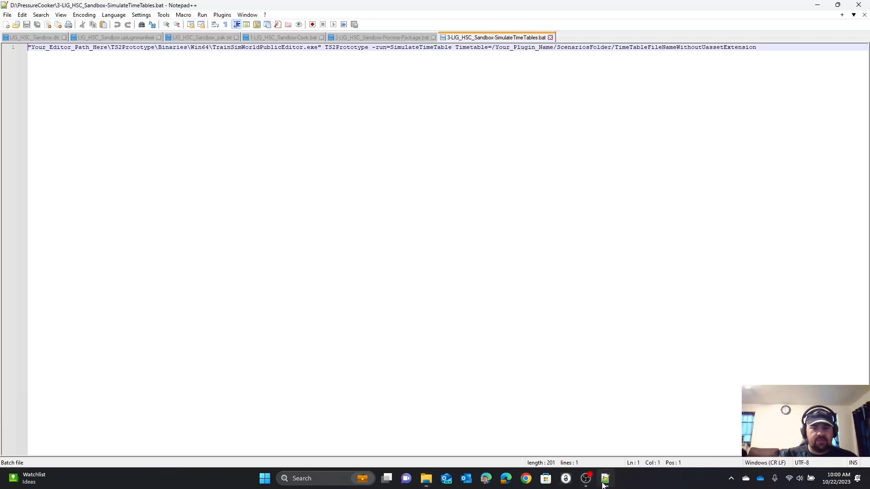
Step: Replace all occurrences of Your_Editor_Path_Here in the batch file with C:\Program Files\Epic Games\TrainSimWorld4MOD
{"action": "double_click", "coordinate": [64, 48]}
{"action": "key", "text": "ctrl+f"}
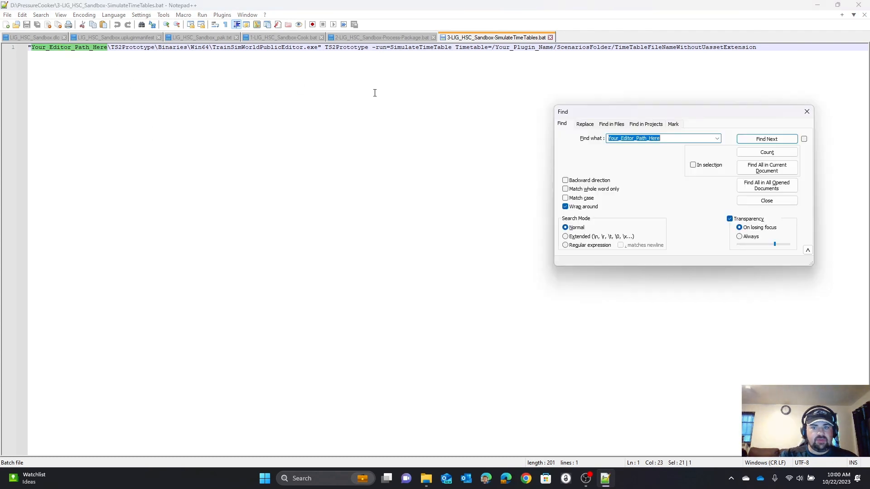
{"action": "left_click", "coordinate": [585, 124]}
{"action": "left_click", "coordinate": [615, 153]}
{"action": "key", "text": "ctrl+v"}
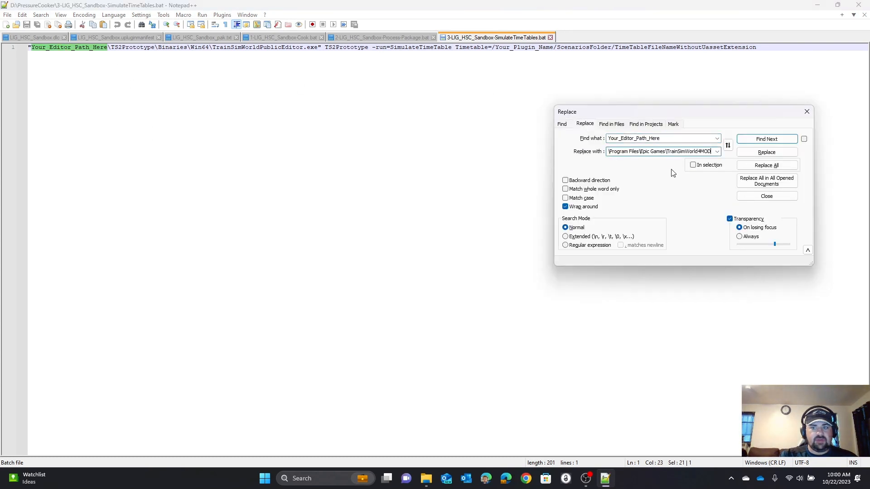
{"action": "left_click", "coordinate": [767, 165]}
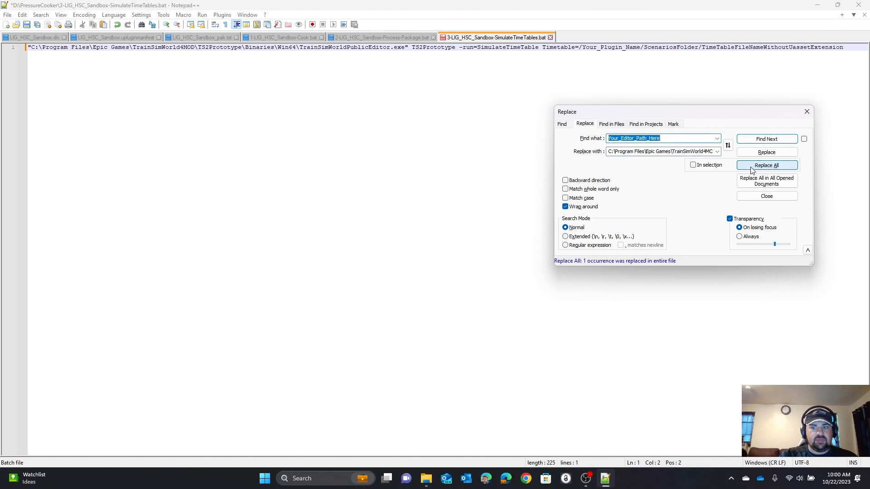
{"action": "left_click", "coordinate": [807, 112]}
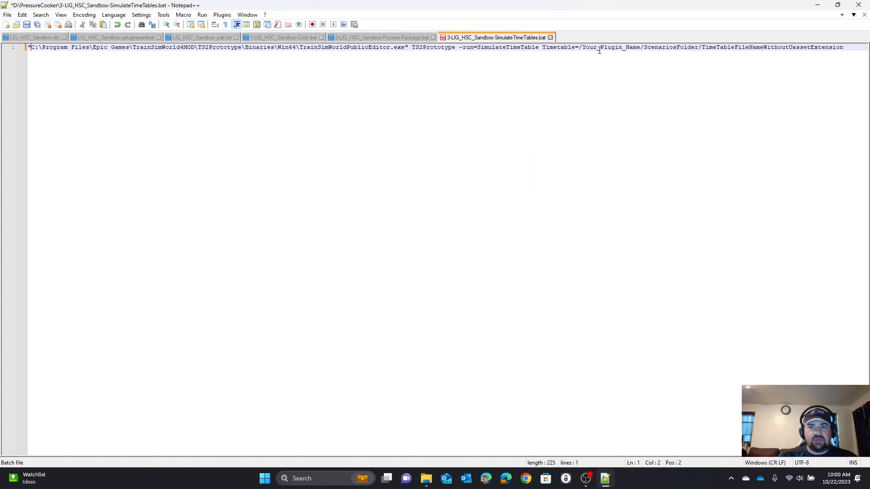
Step: In the TrainSimWorld4MOD File Explorer window, open the TS2Prototype\Plugins\DLC\LIG_HSC_Sandbox folder
{"action": "mouse_move", "coordinate": [426, 477]}
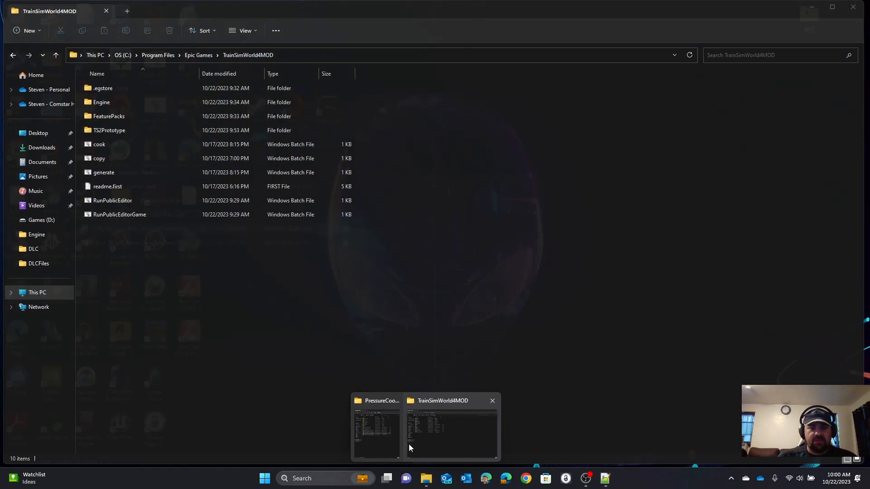
{"action": "left_click", "coordinate": [433, 446]}
{"action": "double_click", "coordinate": [120, 130]}
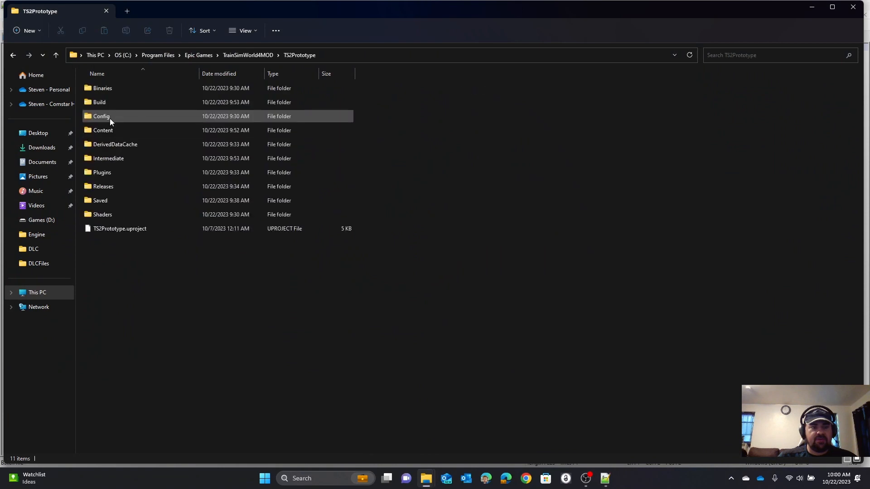
{"action": "double_click", "coordinate": [100, 178]}
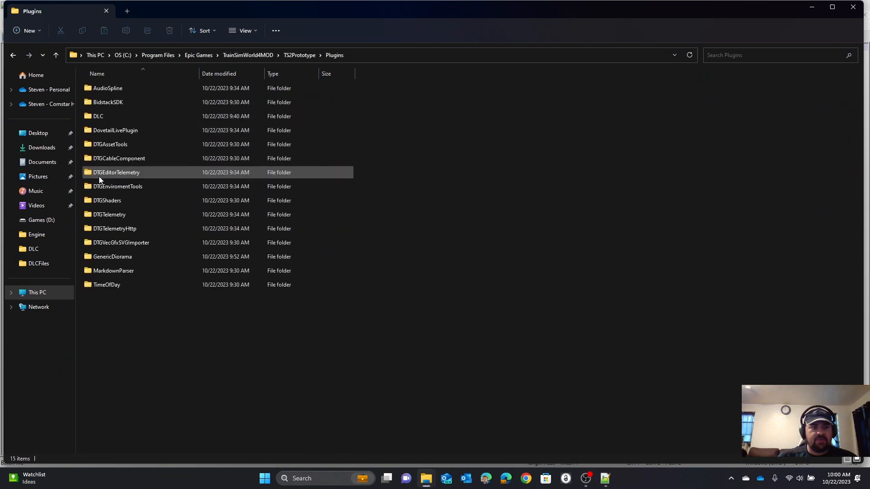
{"action": "double_click", "coordinate": [96, 116]}
{"action": "scroll", "coordinate": [124, 230], "scroll_direction": "down", "scroll_amount": 13}
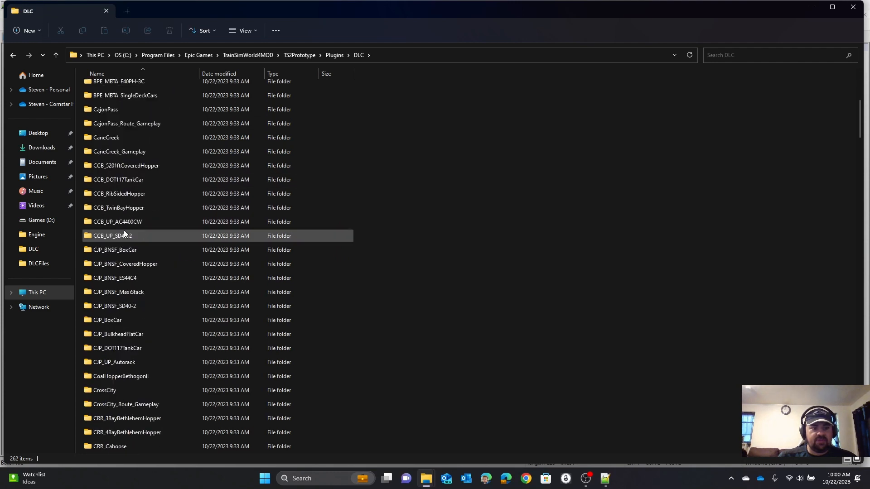
{"action": "left_click", "coordinate": [124, 230]}
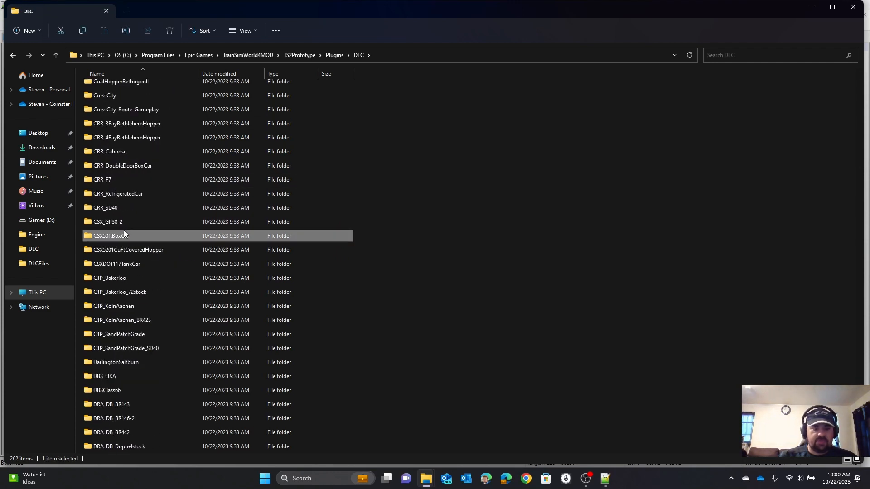
{"action": "key", "text": "l"}
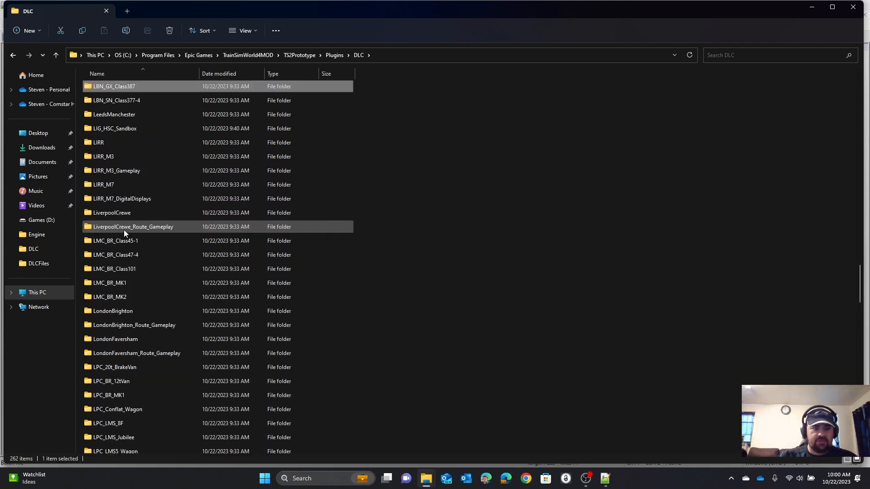
{"action": "double_click", "coordinate": [111, 130]}
Step: Copy the folder name LIG_HSC_Sandbox from the path and paste it over Your_Plugin_Name in the Notepad++ batch file
{"action": "left_click", "coordinate": [73, 54]}
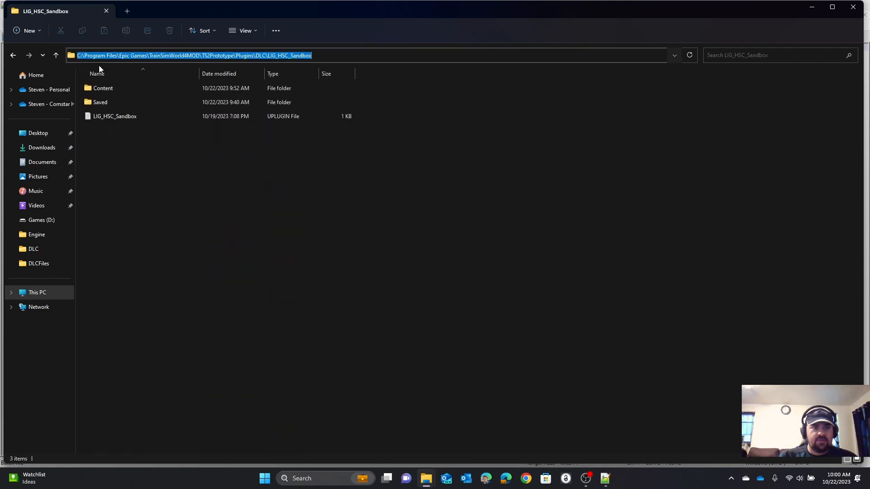
{"action": "left_click", "coordinate": [325, 57]}
{"action": "left_click_drag", "start_coordinate": [333, 56], "coordinate": [267, 65]}
{"action": "key", "text": "ctrl+c"}
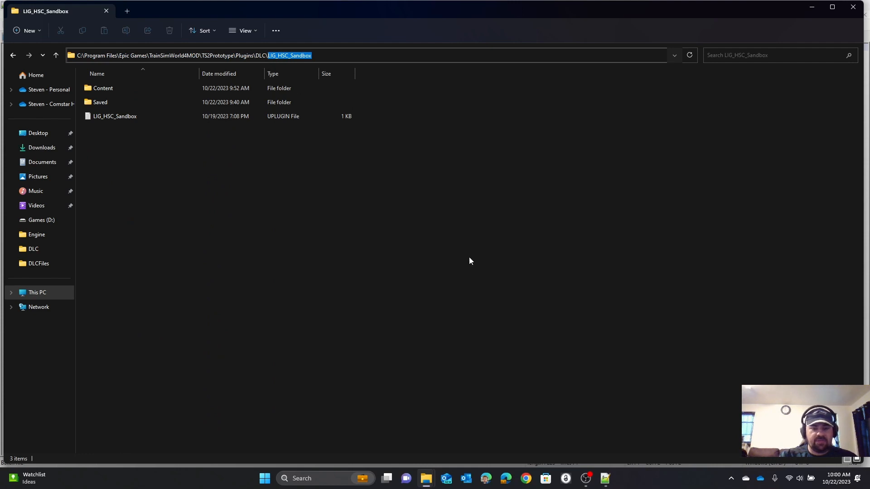
{"action": "left_click", "coordinate": [605, 478]}
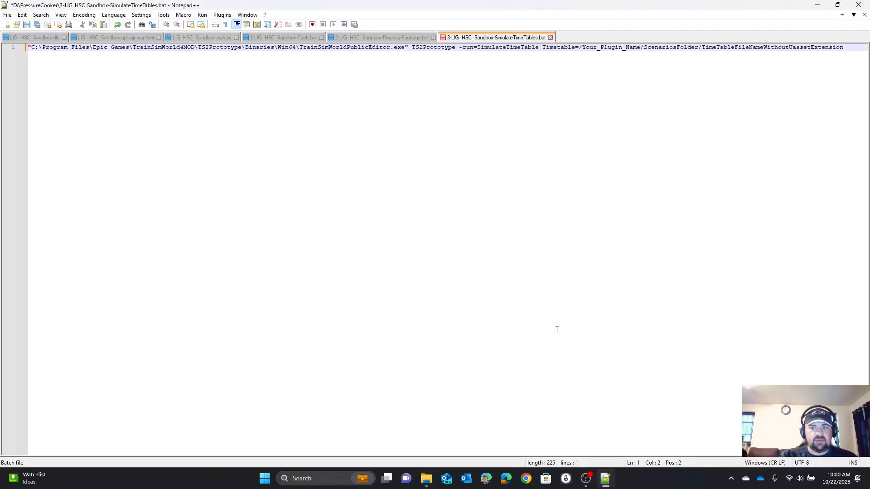
{"action": "double_click", "coordinate": [605, 48]}
{"action": "key", "text": "ctrl+v"}
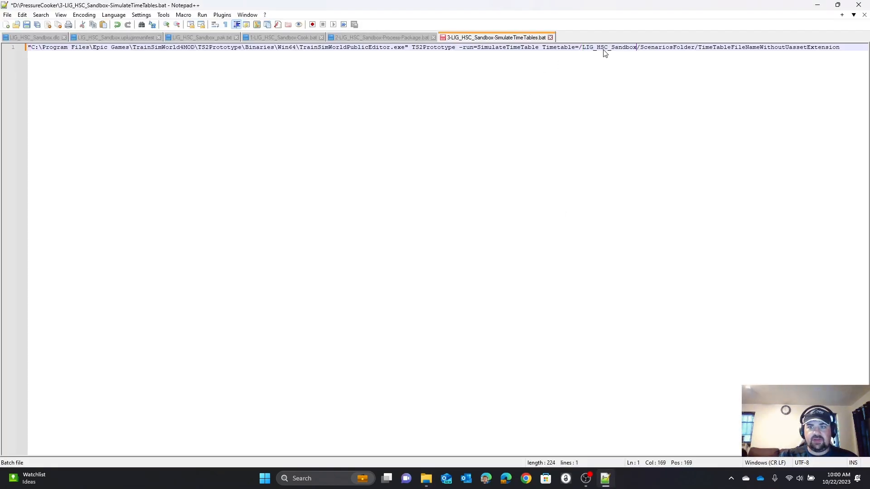
Step: Switch back to the LIG_HSC_Sandbox File Explorer window and open its Content\Scenarios folder
{"action": "left_click", "coordinate": [426, 479]}
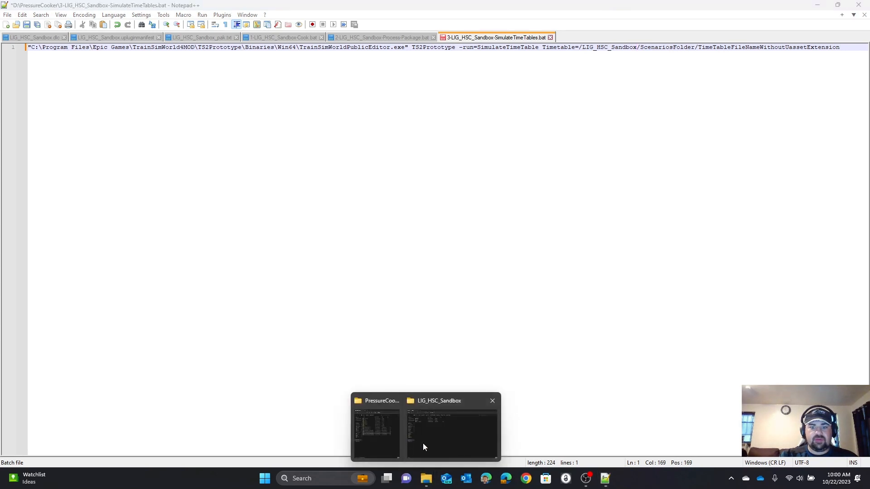
{"action": "left_click", "coordinate": [423, 444]}
{"action": "double_click", "coordinate": [103, 88]}
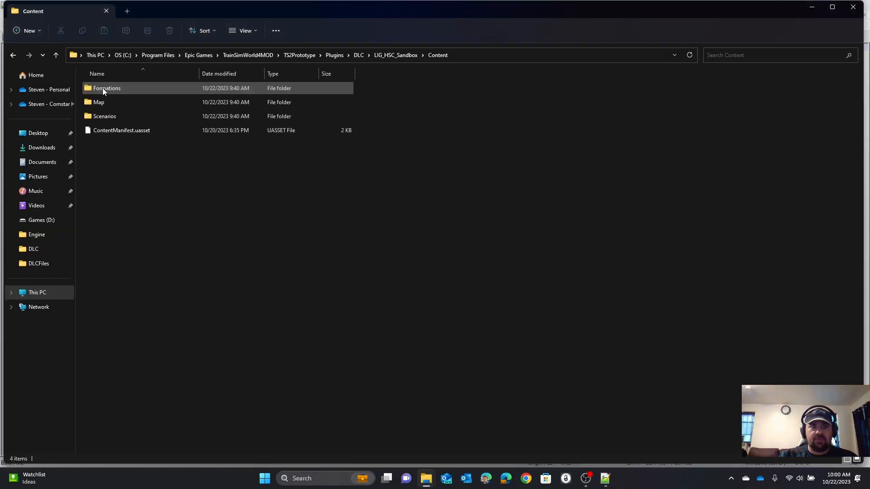
{"action": "double_click", "coordinate": [96, 120]}
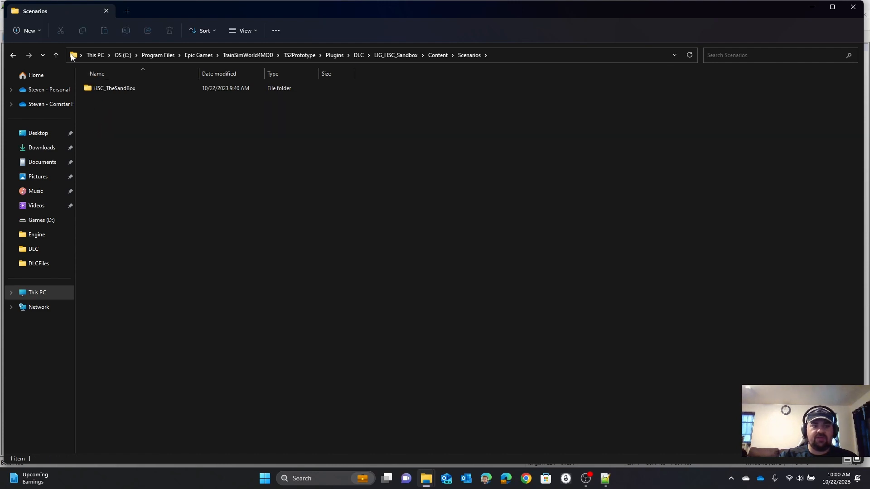
{"action": "left_click_drag", "start_coordinate": [73, 57], "coordinate": [385, 58]}
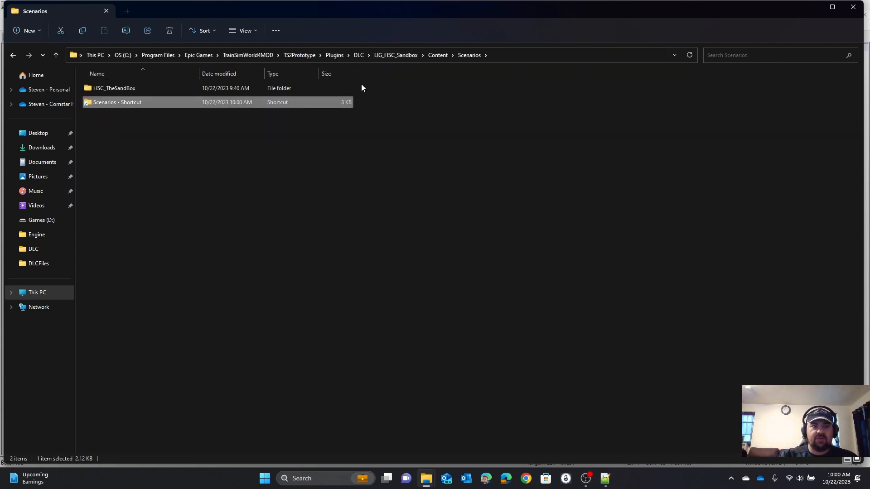
{"action": "right_click", "coordinate": [125, 103]}
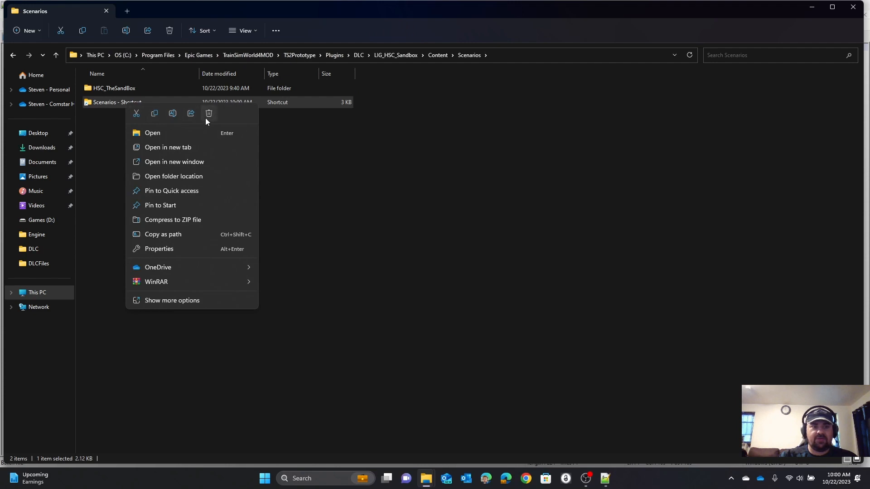
{"action": "left_click", "coordinate": [207, 115]}
Step: Copy the folder name Scenarios from the path and paste it over ScenariosFolder in the Notepad++ batch file
{"action": "double_click", "coordinate": [121, 90]}
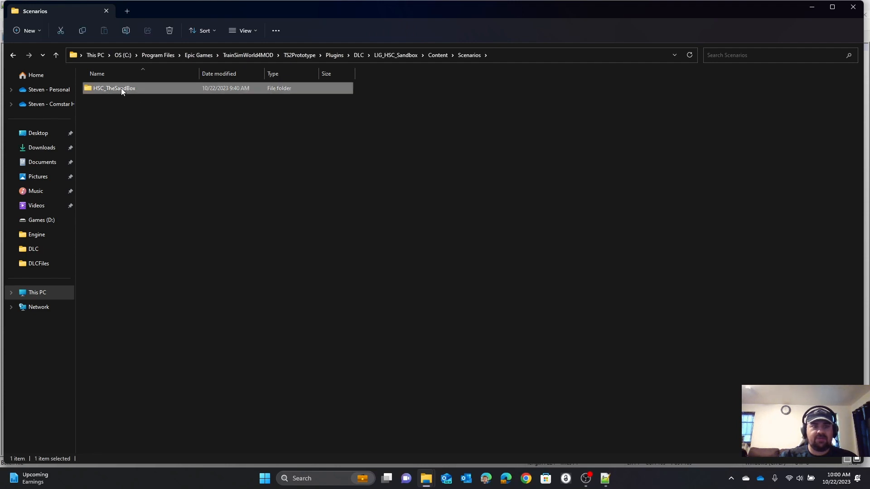
{"action": "left_click", "coordinate": [13, 55]}
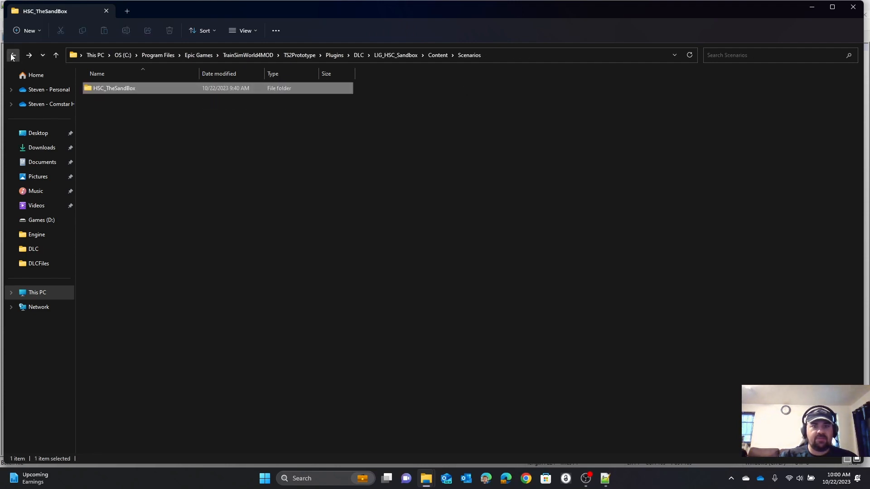
{"action": "left_click", "coordinate": [391, 59]}
{"action": "left_click_drag", "start_coordinate": [376, 56], "coordinate": [334, 55]}
{"action": "key", "text": "ctrl+c"}
{"action": "mouse_move", "coordinate": [615, 485]}
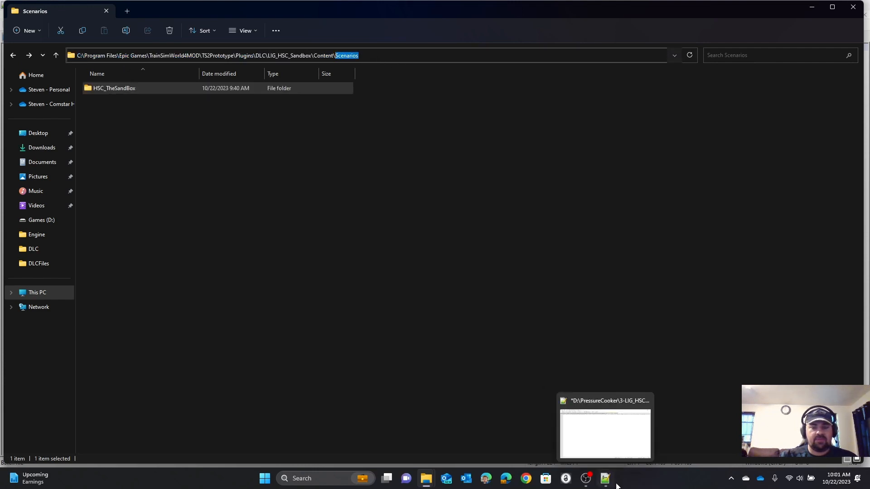
{"action": "left_click", "coordinate": [604, 453]}
{"action": "double_click", "coordinate": [653, 48]}
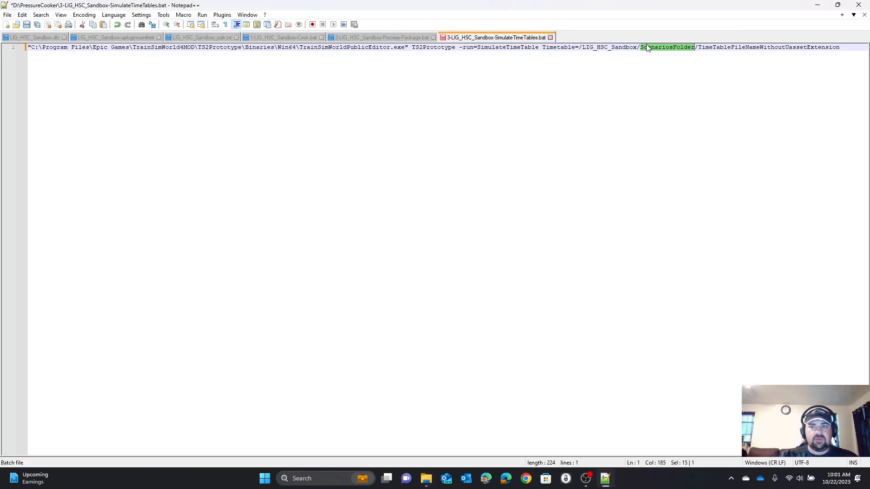
{"action": "key", "text": "ctrl+v"}
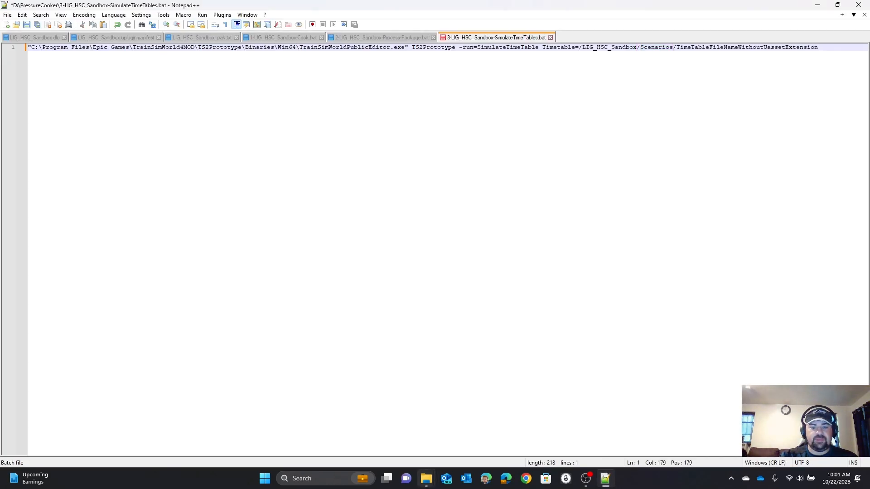
Step: In File Explorer, open the HSC_TheSandBox scenario folder and copy the timetable asset's file name HSC_TheSandBox_TT without its extension
{"action": "mouse_move", "coordinate": [426, 478]}
{"action": "left_click", "coordinate": [420, 430]}
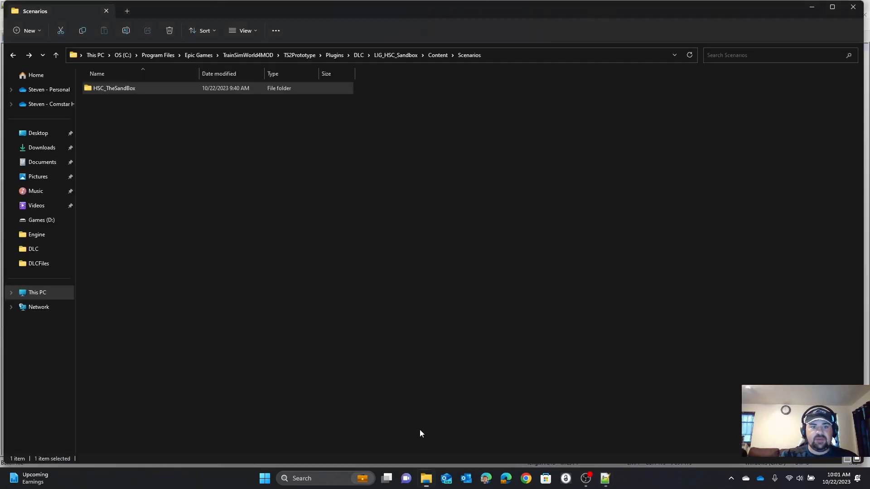
{"action": "double_click", "coordinate": [113, 89]}
{"action": "left_click", "coordinate": [116, 102]}
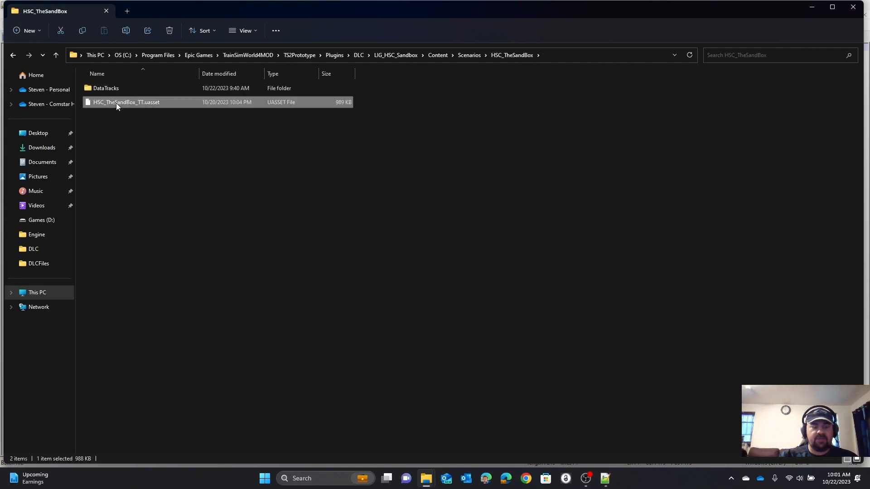
{"action": "left_click", "coordinate": [115, 103]}
{"action": "key", "text": "ctrl+c"}
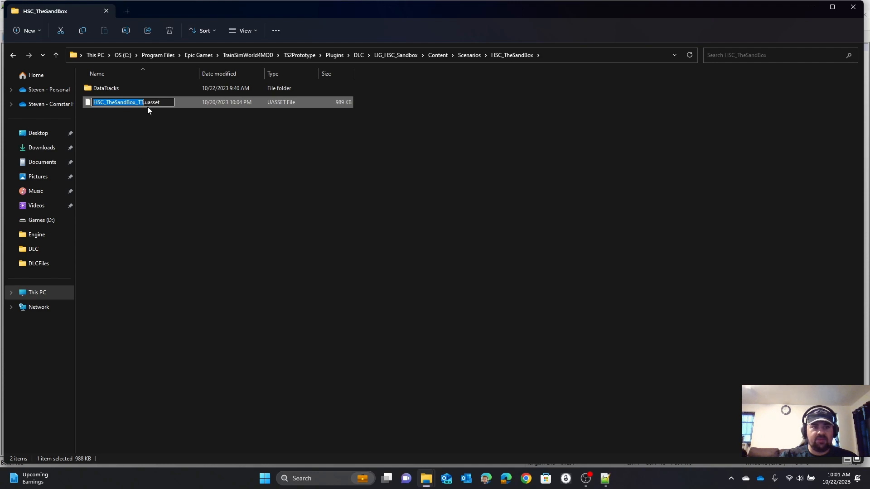
{"action": "left_click", "coordinate": [286, 259]}
Step: Back in Notepad++, replace TimeTableFileNameWithoutUassetExtension with HSC_TheSandBox_TT, and save and close the batch file
{"action": "left_click", "coordinate": [605, 479]}
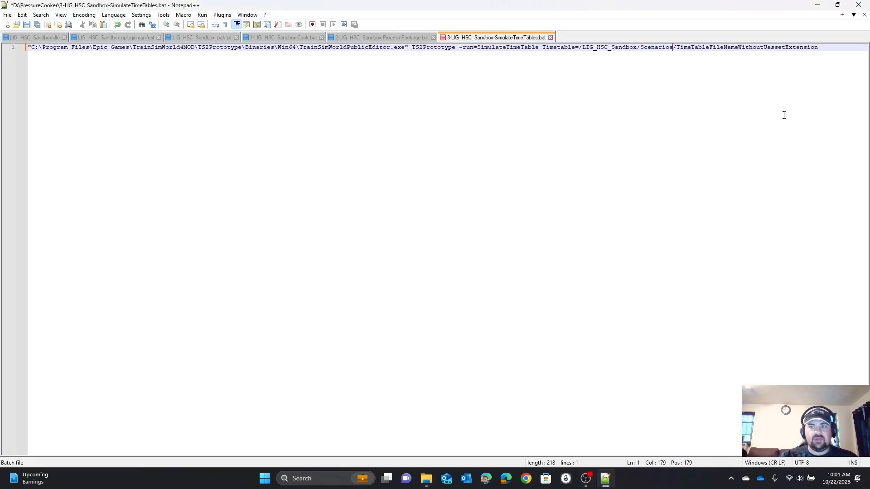
{"action": "left_click_drag", "start_coordinate": [836, 51], "coordinate": [675, 58]}
{"action": "key", "text": "ctrl+v"}
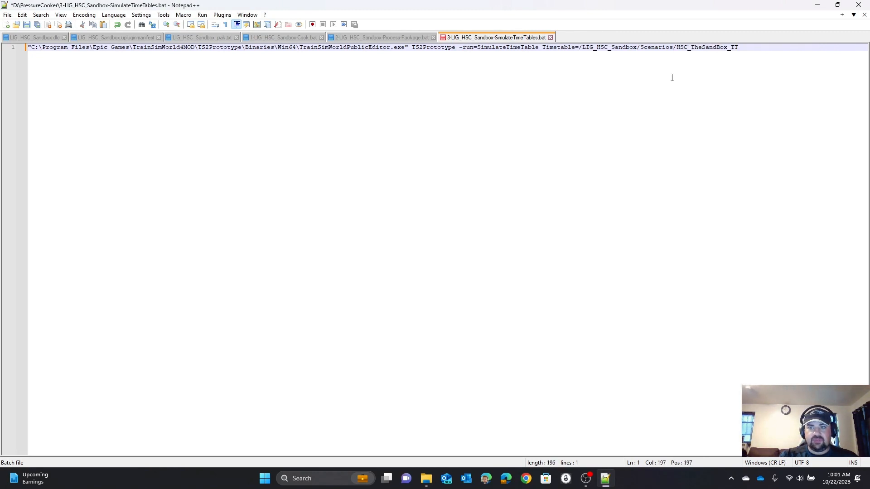
{"action": "left_click", "coordinate": [26, 25]}
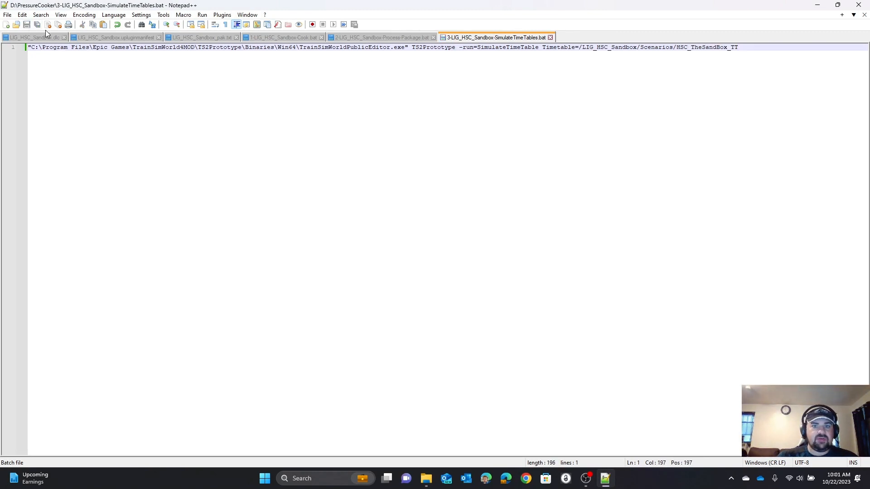
{"action": "left_click", "coordinate": [550, 37]}
Step: Close the HSC_TheSandBox folder window and run the 3-LIG_HSC_Sandbox-SimulateTimeTables batch file from the PressureCooker folder
{"action": "mouse_move", "coordinate": [426, 479]}
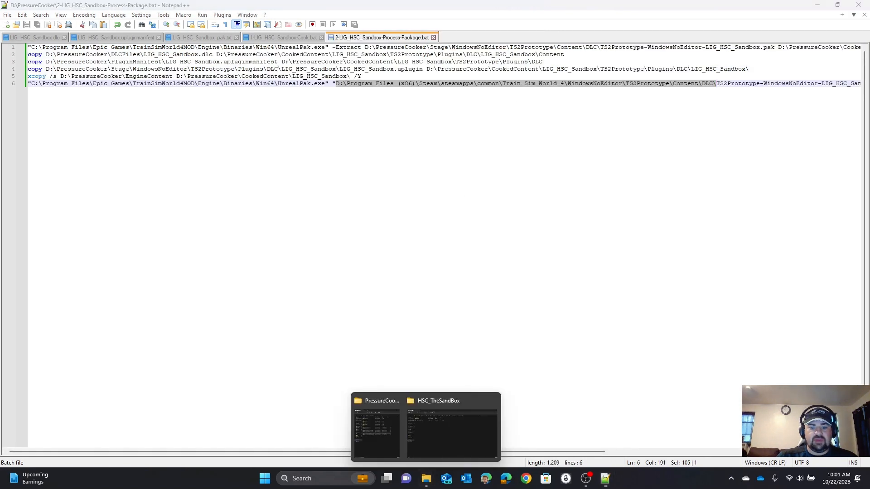
{"action": "left_click", "coordinate": [429, 443]}
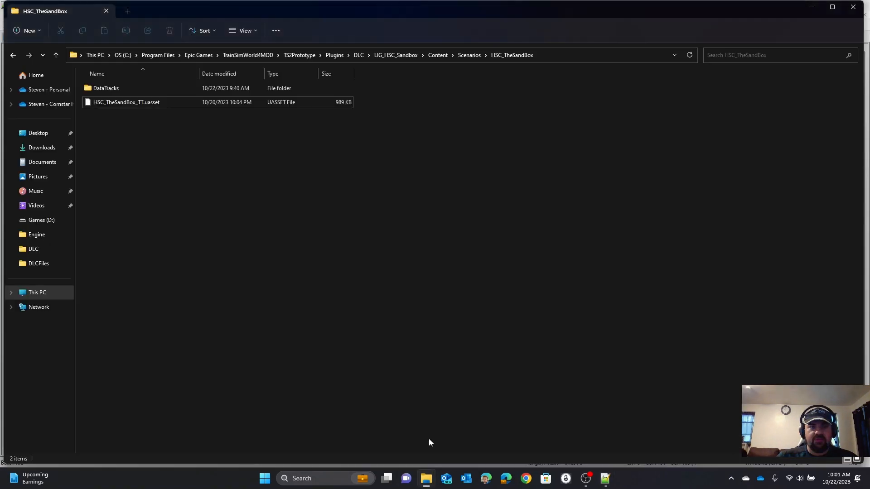
{"action": "left_click", "coordinate": [853, 9]}
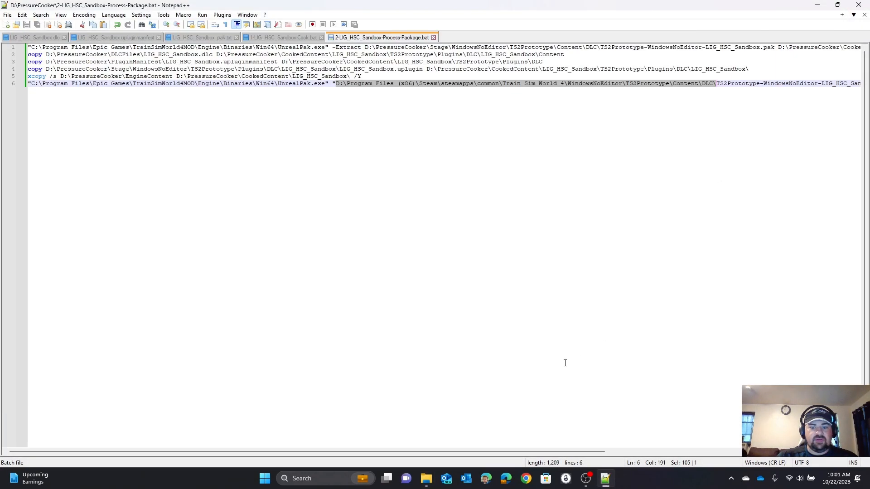
{"action": "left_click", "coordinate": [431, 482]}
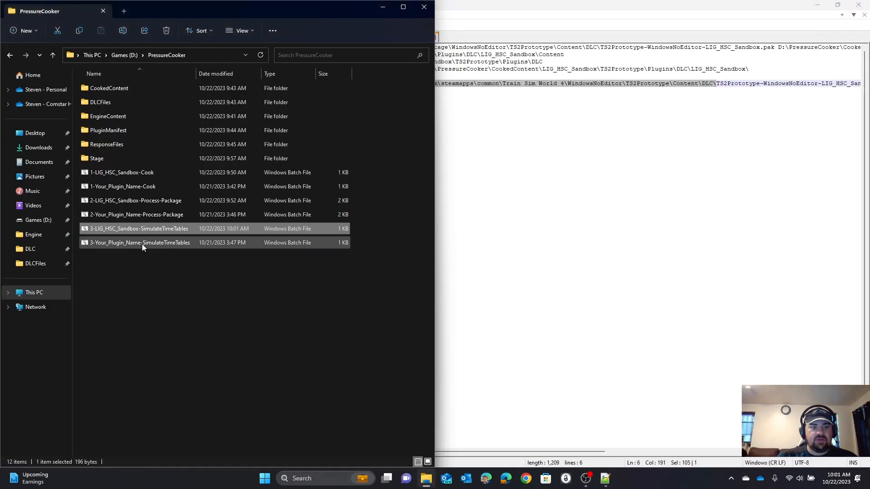
{"action": "double_click", "coordinate": [123, 229]}
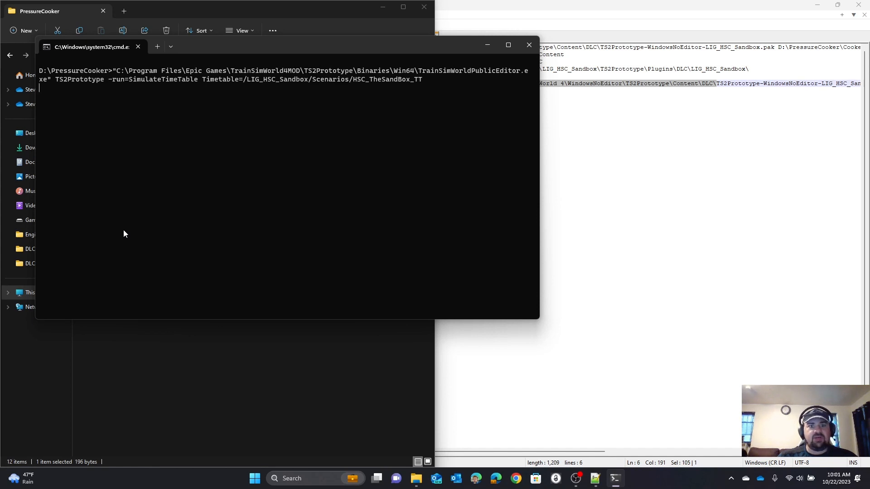
{"action": "key", "text": "Return"}
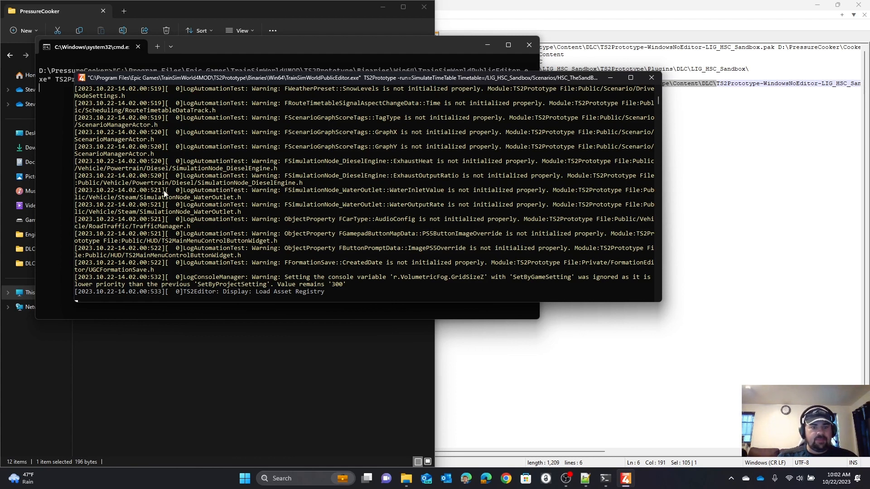
Step: Abort the timetable simulation by closing its console windows, and close the PressureCooker folder window
{"action": "left_click", "coordinate": [652, 78]}
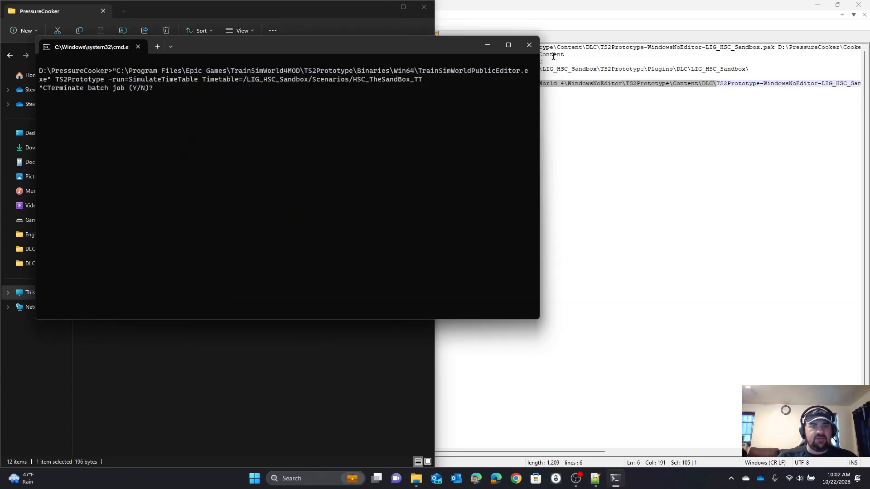
{"action": "left_click", "coordinate": [529, 45]}
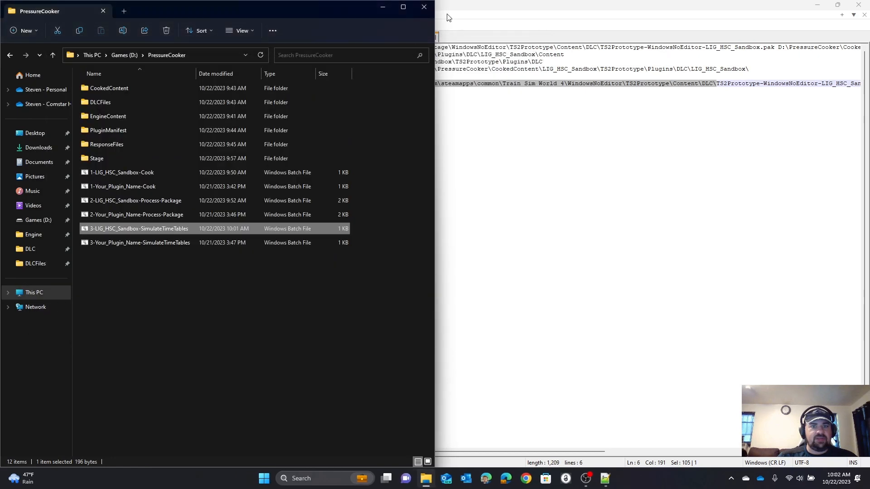
{"action": "left_click", "coordinate": [425, 7]}
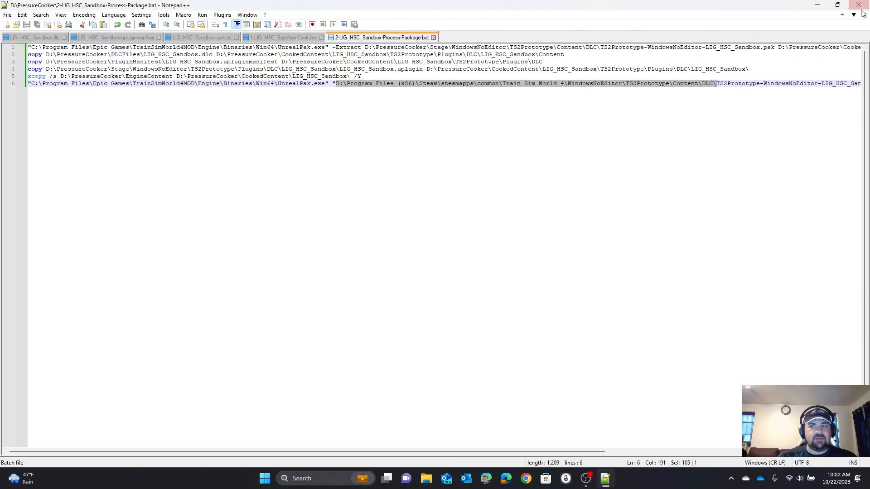